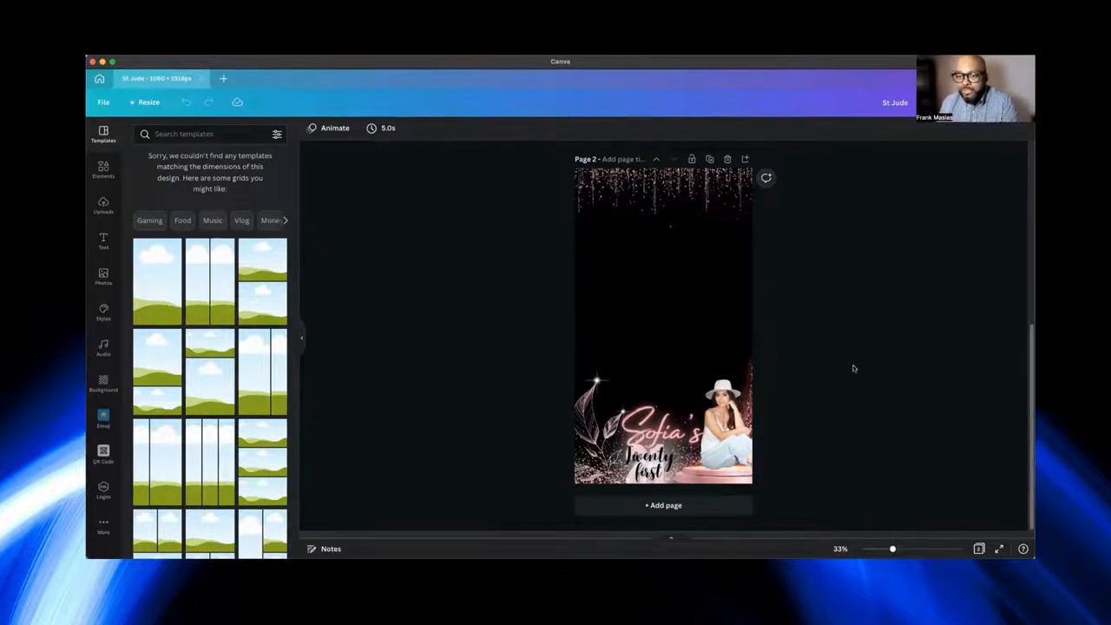
scroll(850, 421, up, 5)
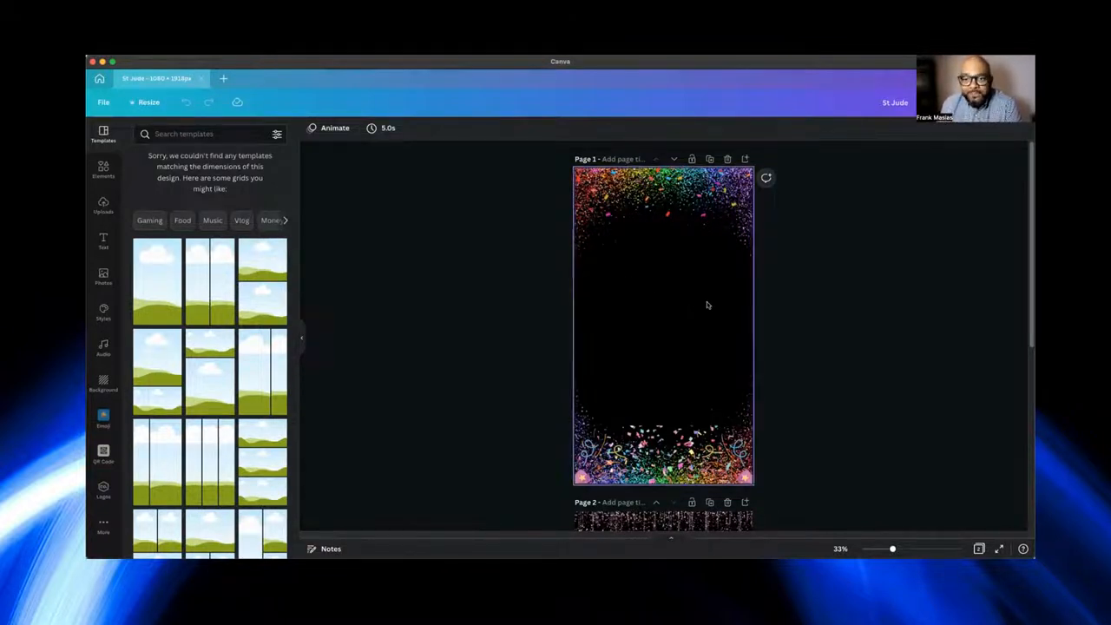
scroll(803, 318, down, 5)
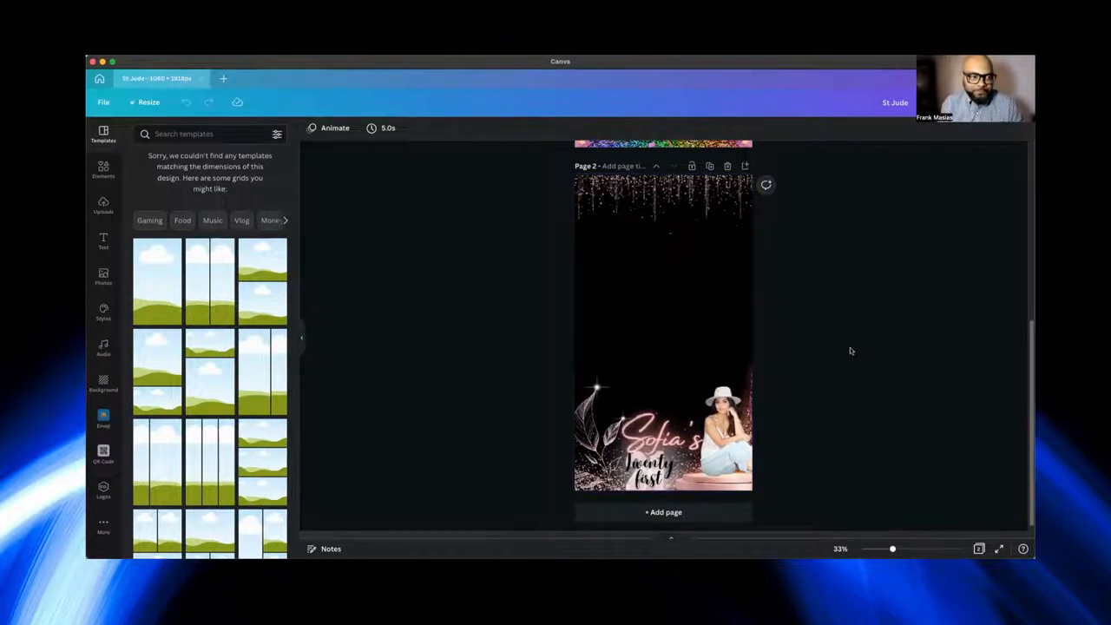
Add a blank Page 3 to the St Jude design with the add-page shortcut
key(super+Return)
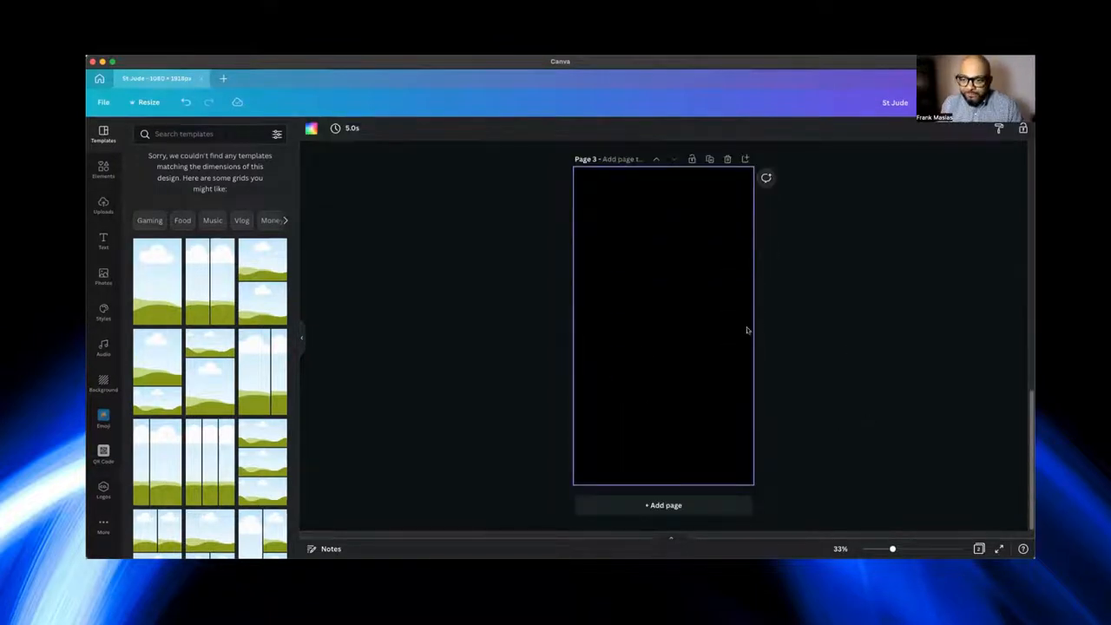
scroll(818, 370, up, 5)
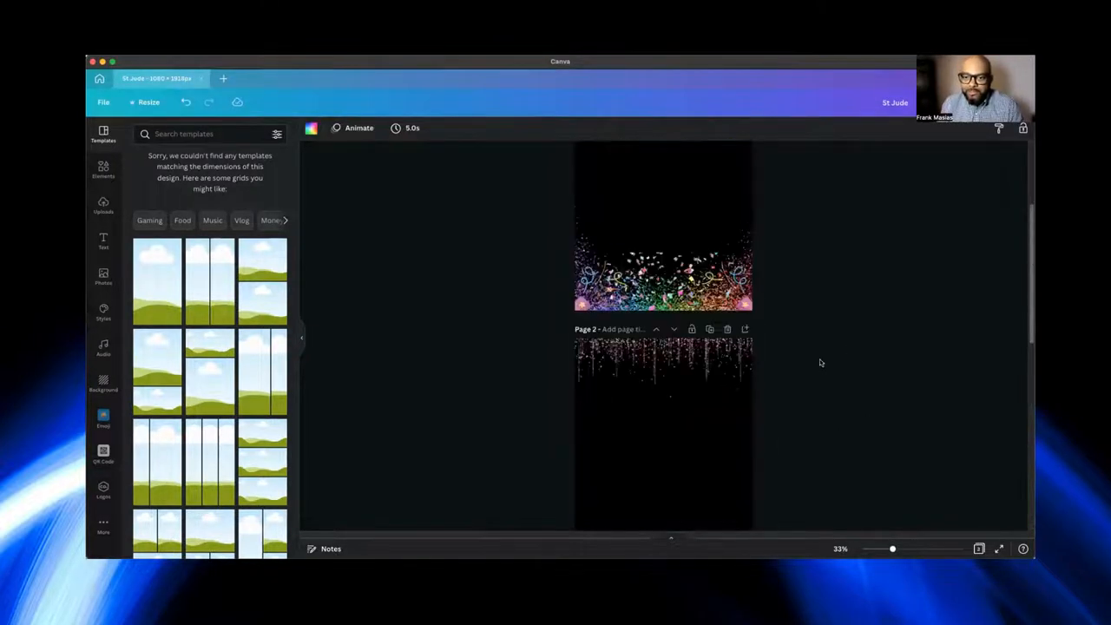
scroll(817, 371, up, 5)
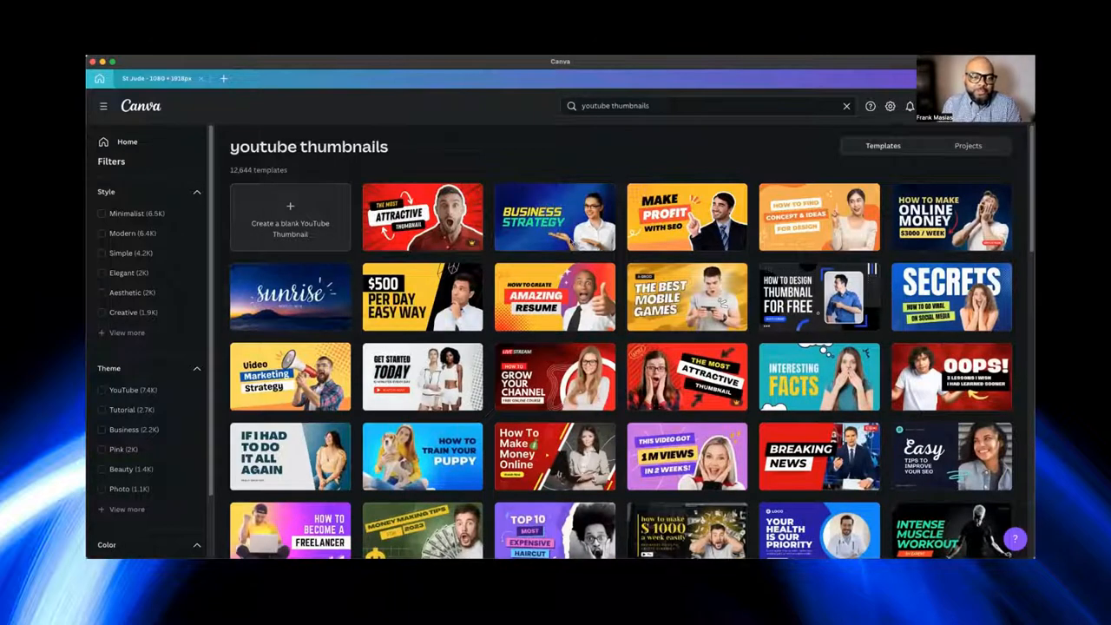
Create a blank 1280 × 720 px YouTube thumbnail design from the search results
click(290, 215)
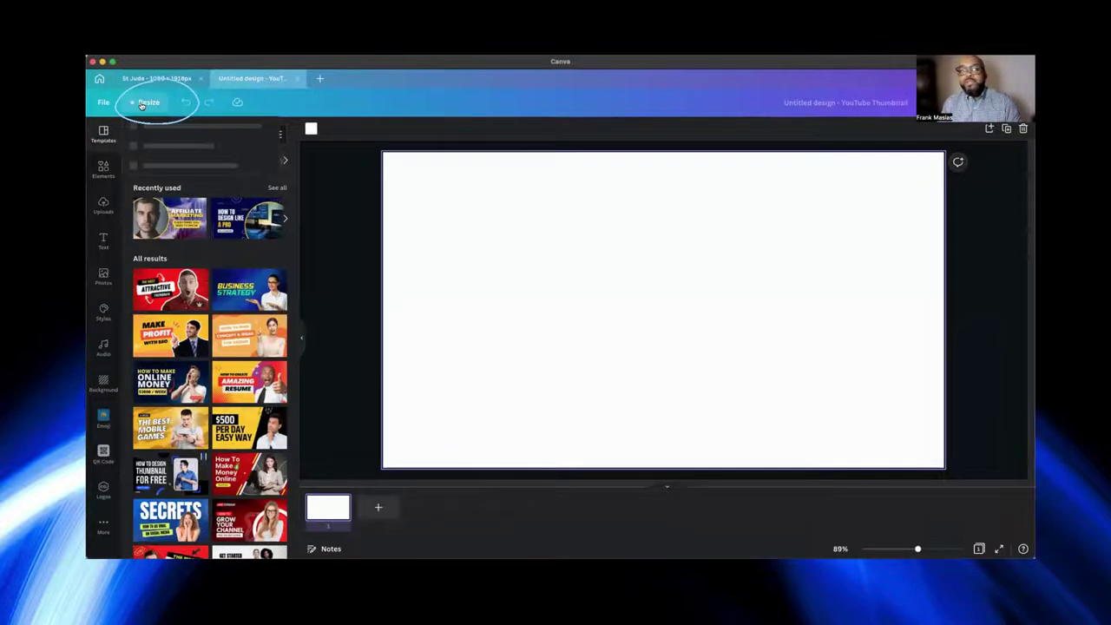
Copy & resize the blank design to the recent 1080 × 1918 px portrait size
click(143, 105)
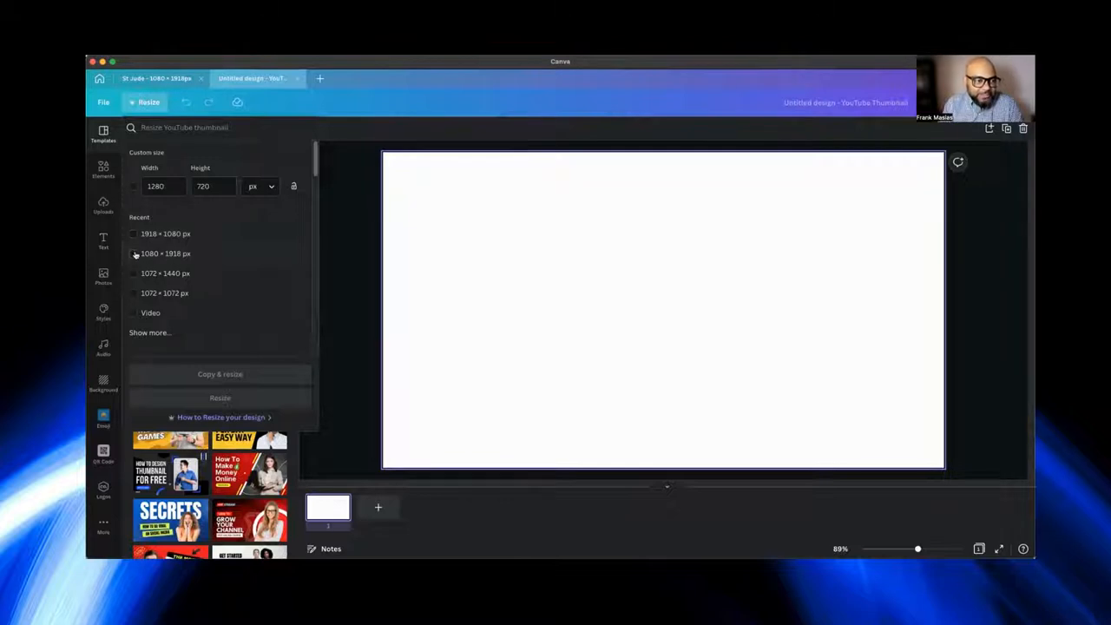
click(134, 253)
click(219, 373)
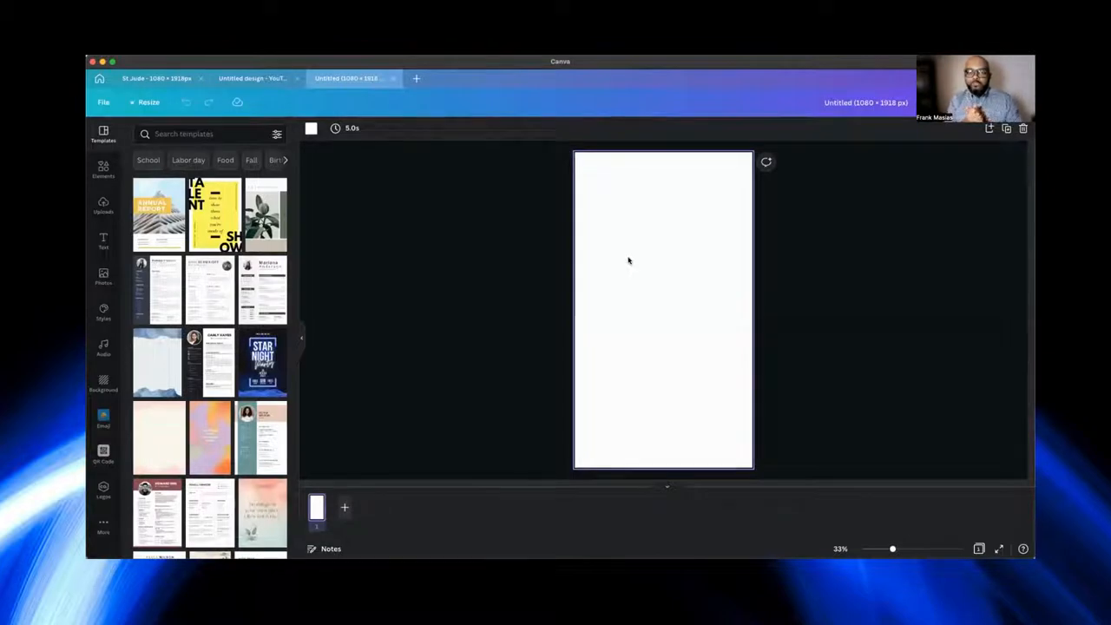
Close the YouTube thumbnail tab, open Elements, and compare the blank portrait against the St Jude confetti design
click(297, 79)
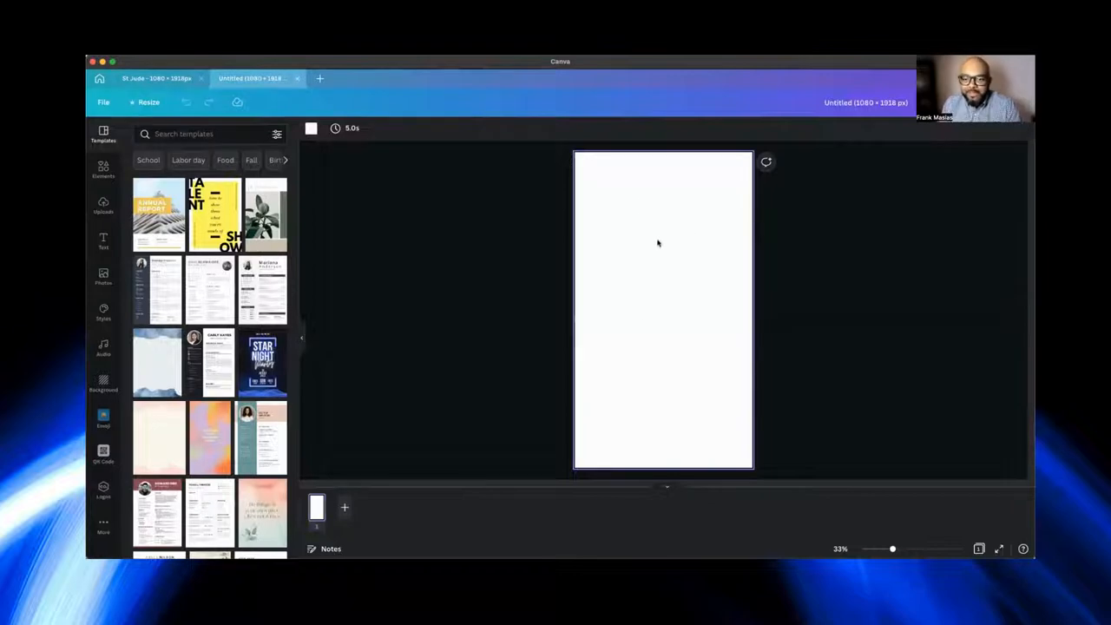
click(104, 169)
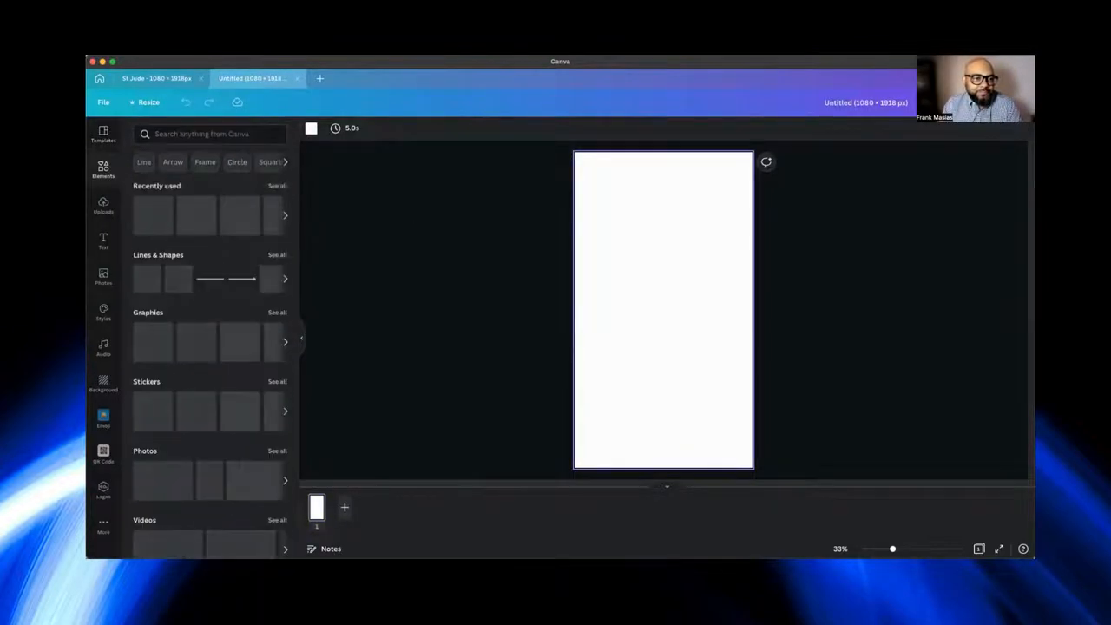
click(160, 80)
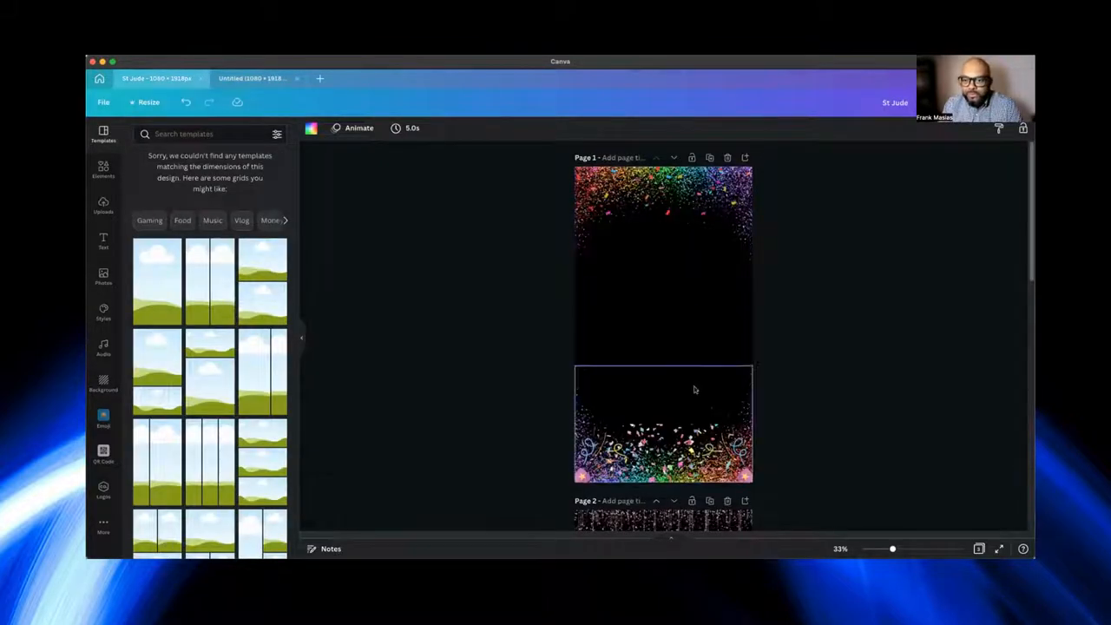
click(672, 328)
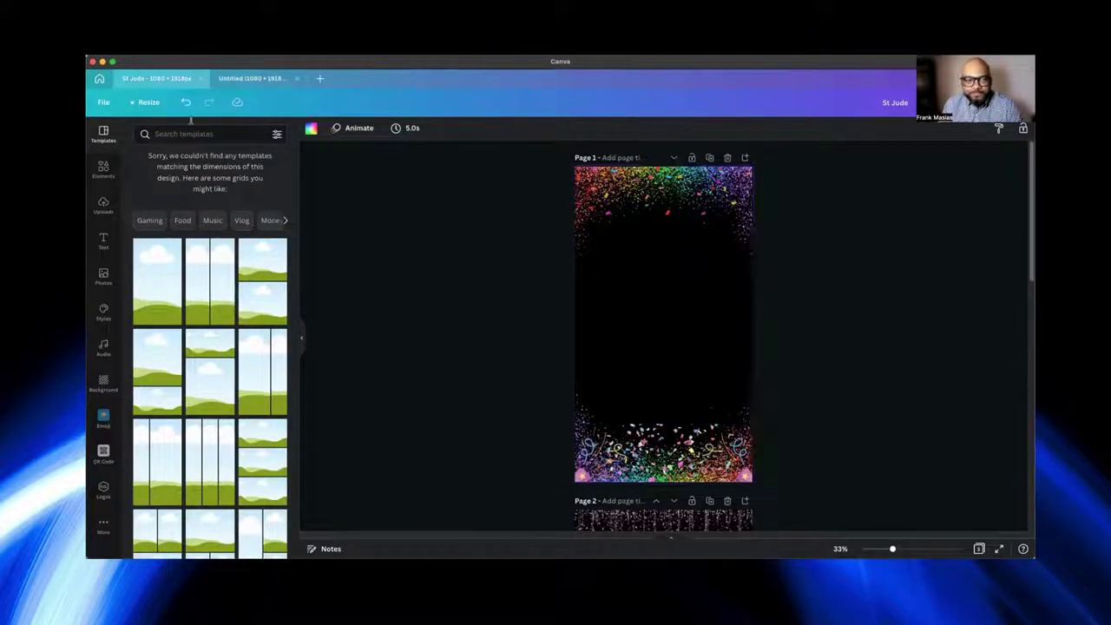
click(247, 80)
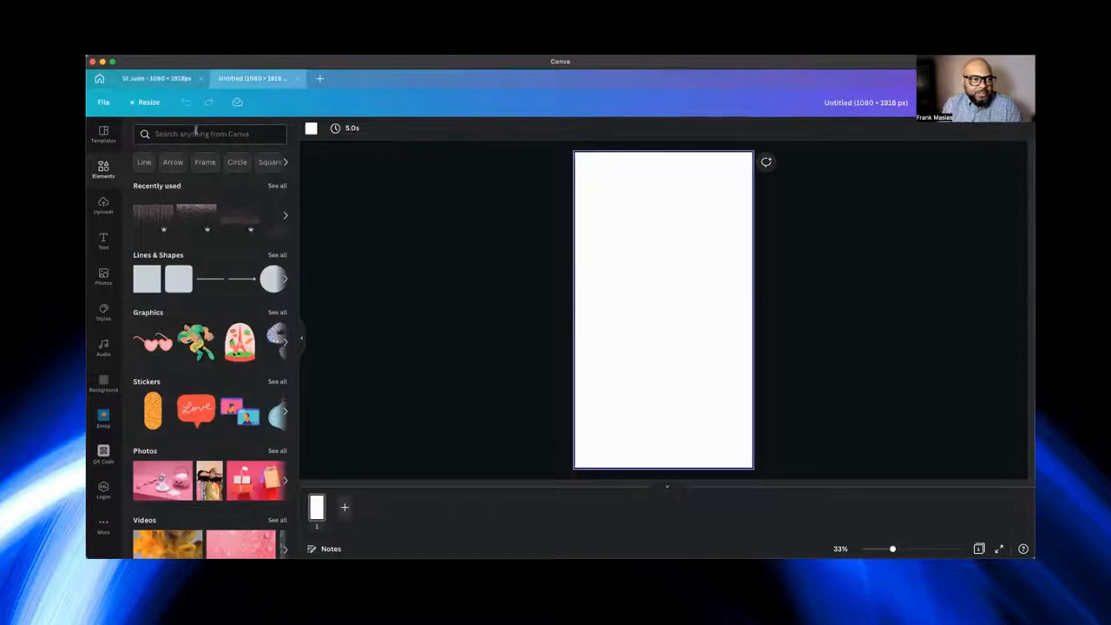
click(164, 79)
click(250, 78)
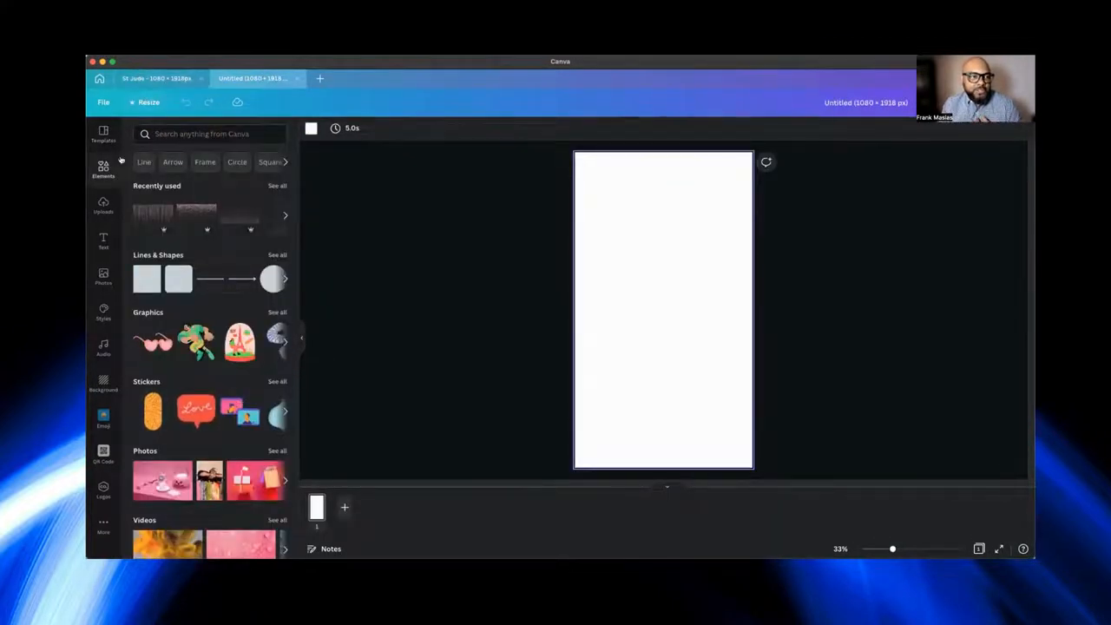
click(160, 79)
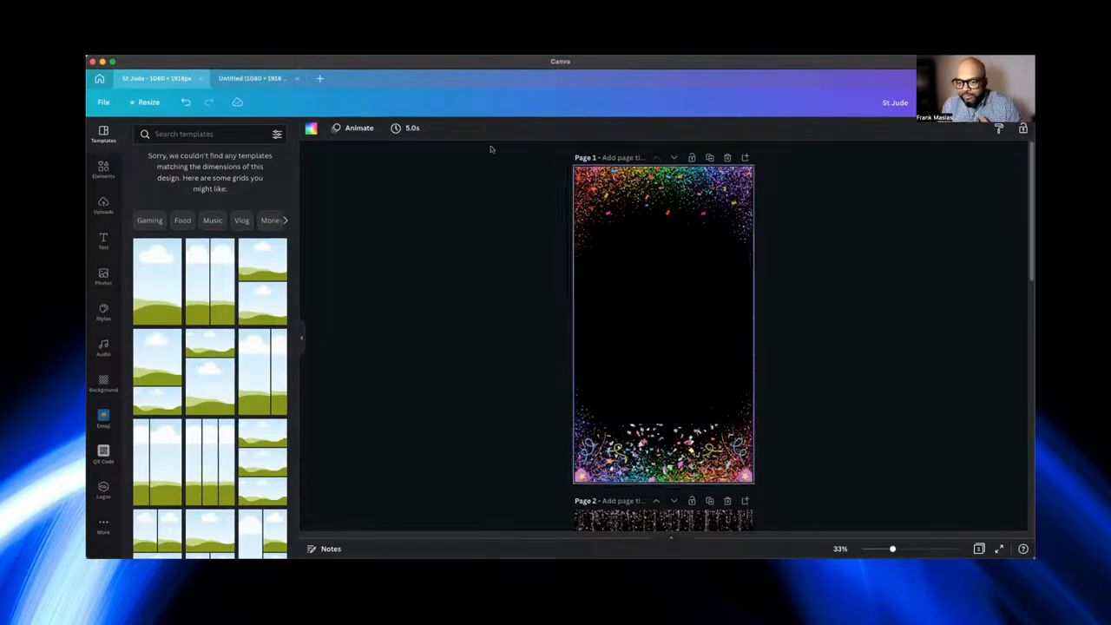
click(250, 78)
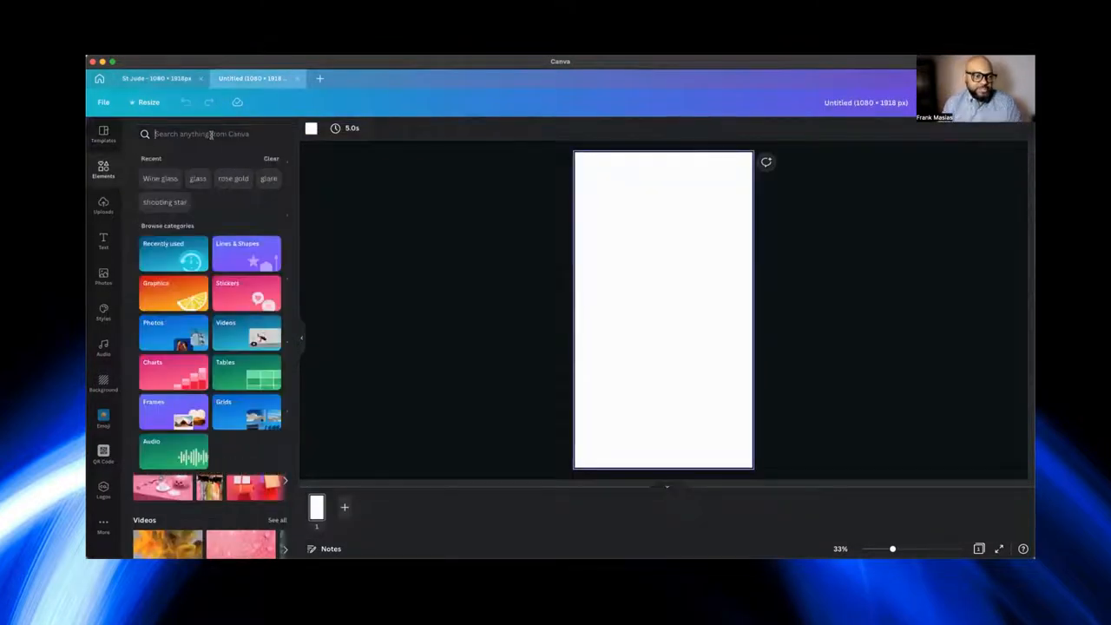
text(ranbow)
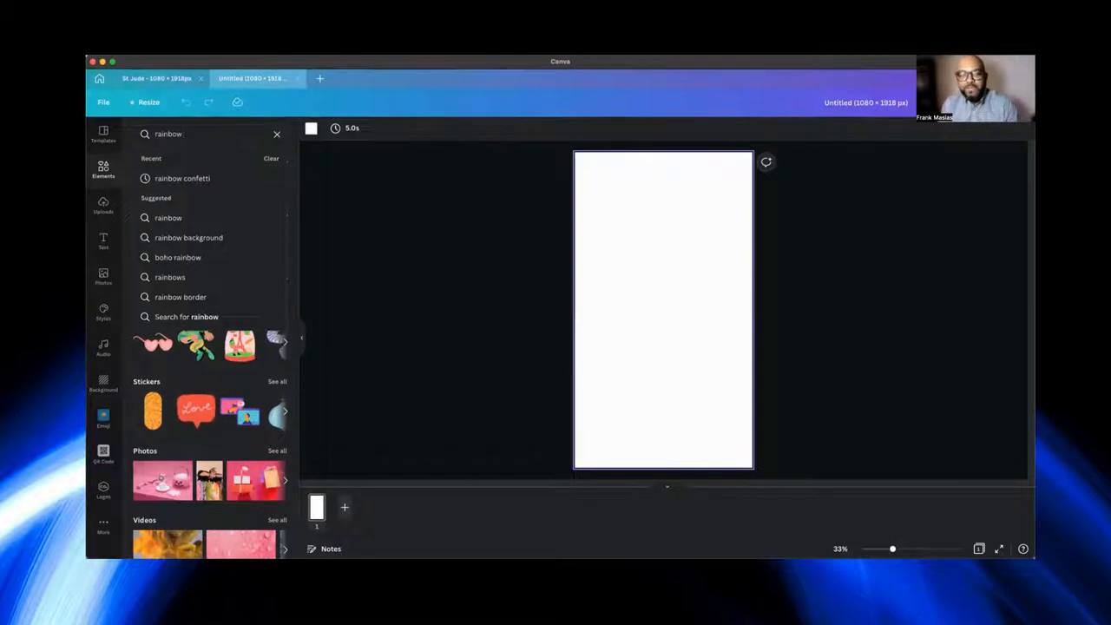
Search Elements for 'rainbow confetti' and try one confetti element, then delete it
click(232, 178)
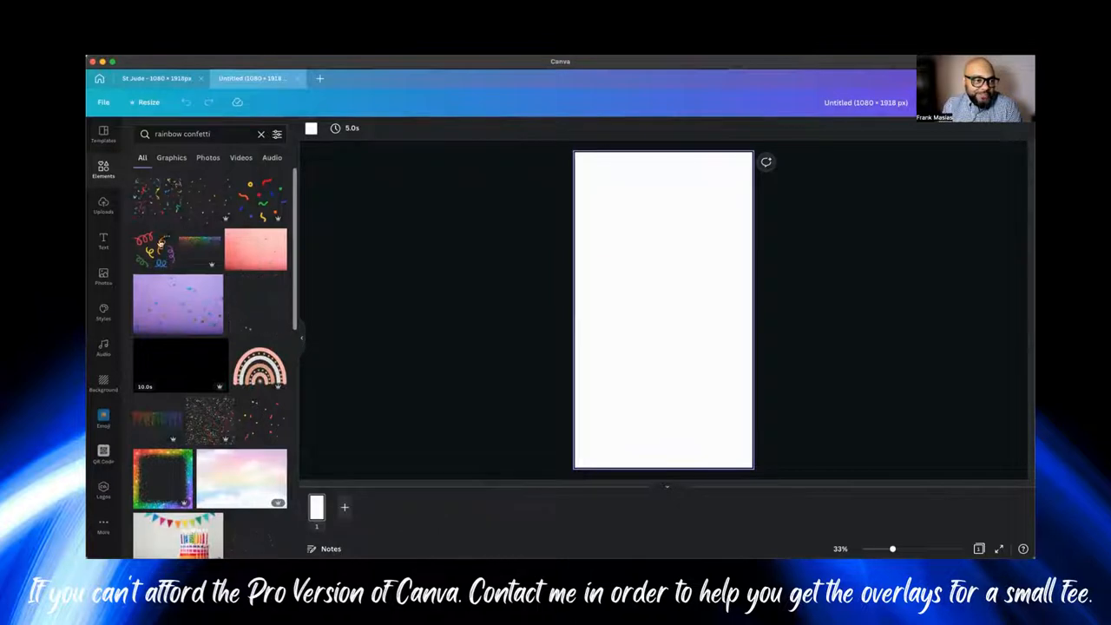
scroll(259, 305, down, 2)
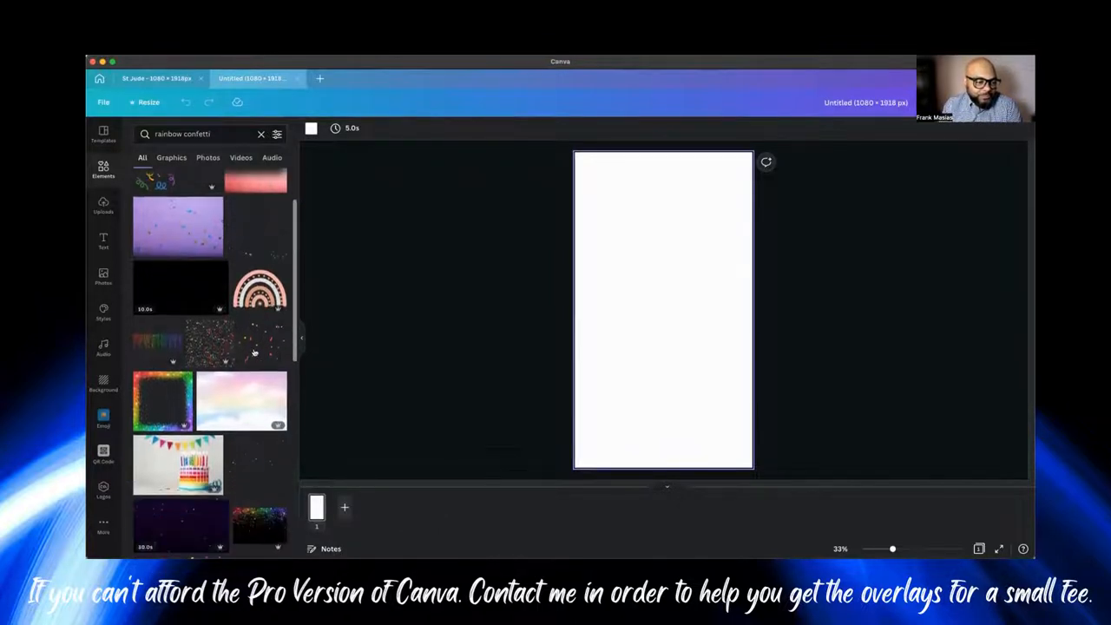
scroll(254, 352, down, 3)
scroll(254, 351, down, 2)
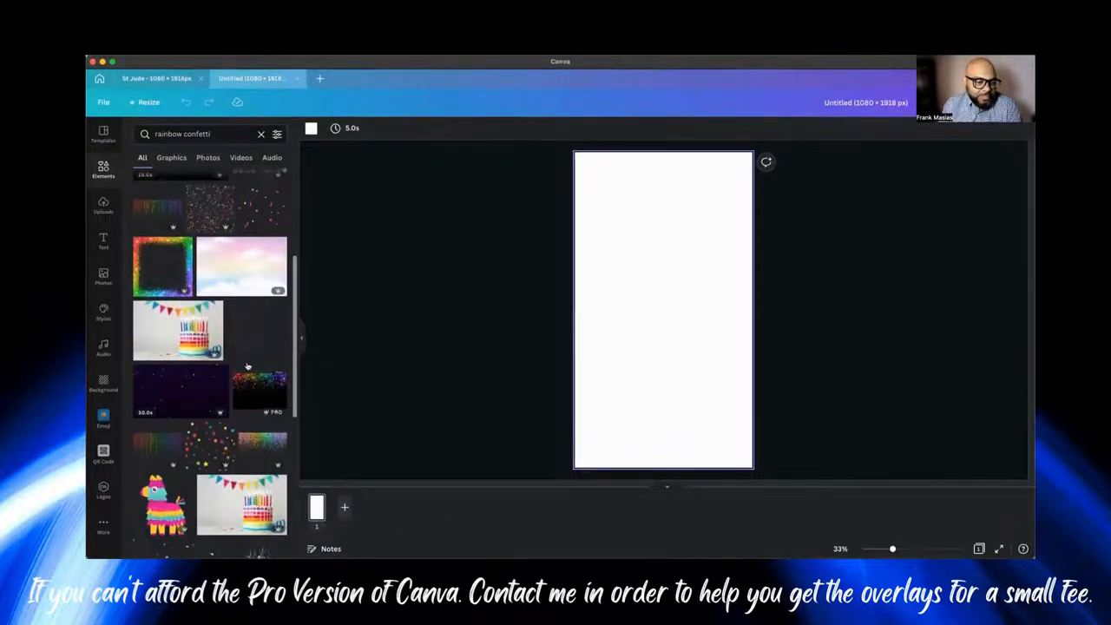
scroll(248, 364, down, 3)
scroll(247, 365, down, 3)
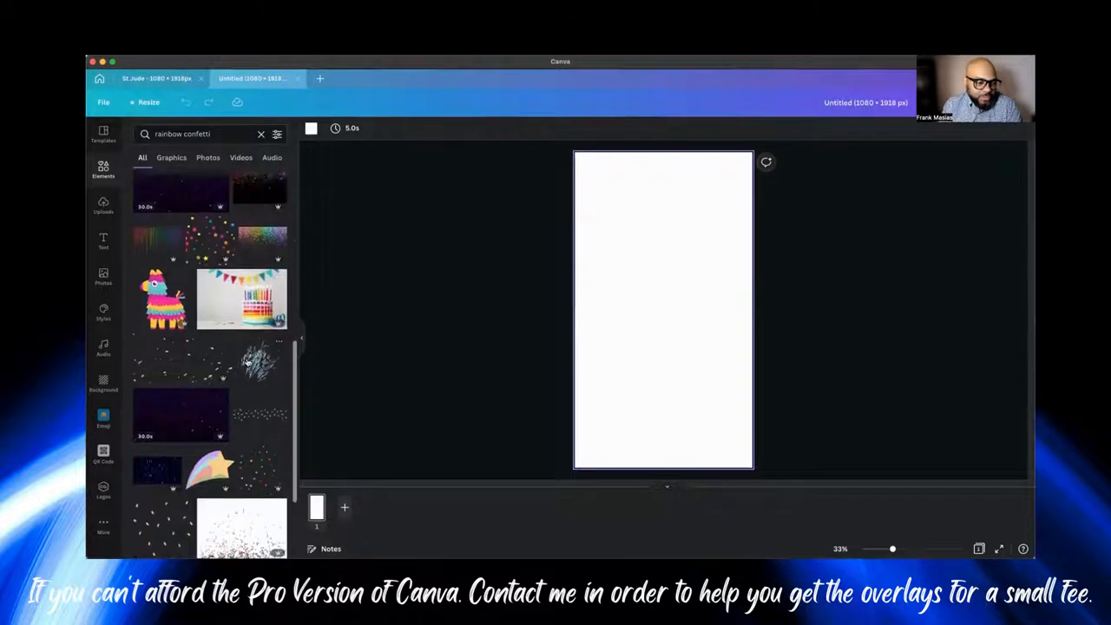
scroll(247, 363, down, 3)
scroll(247, 363, down, 3)
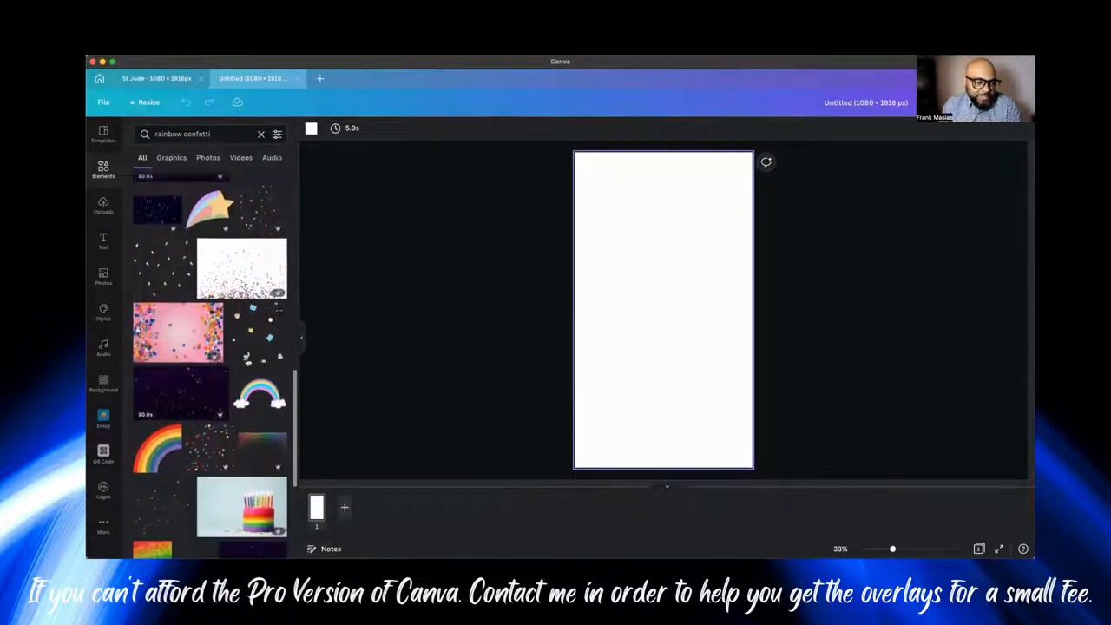
scroll(247, 362, down, 3)
scroll(248, 362, down, 2)
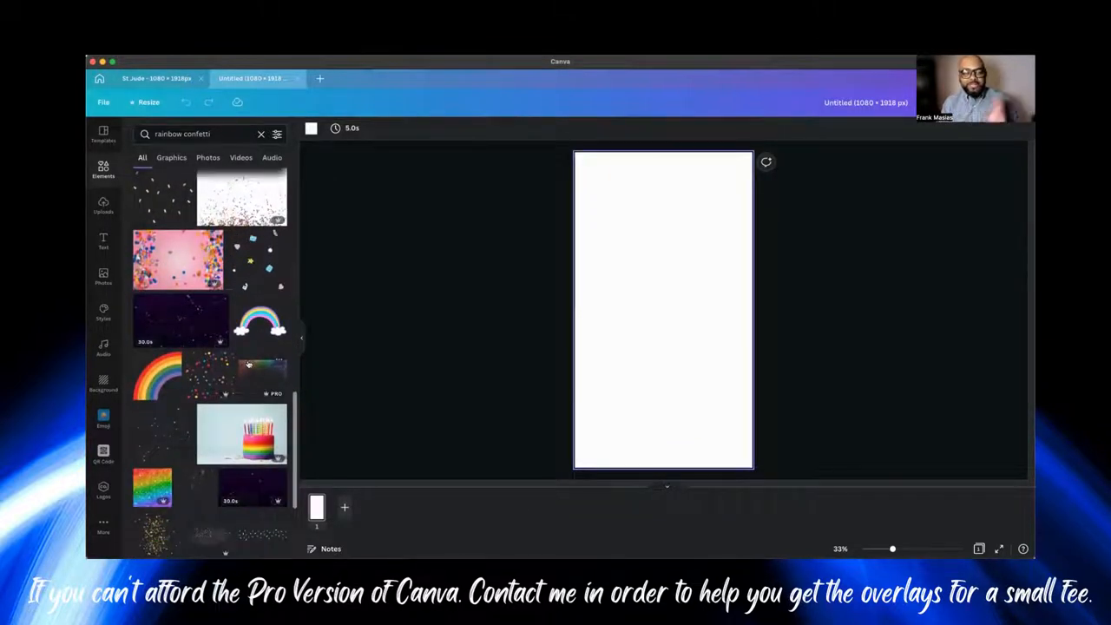
scroll(247, 364, down, 2)
scroll(247, 365, down, 2)
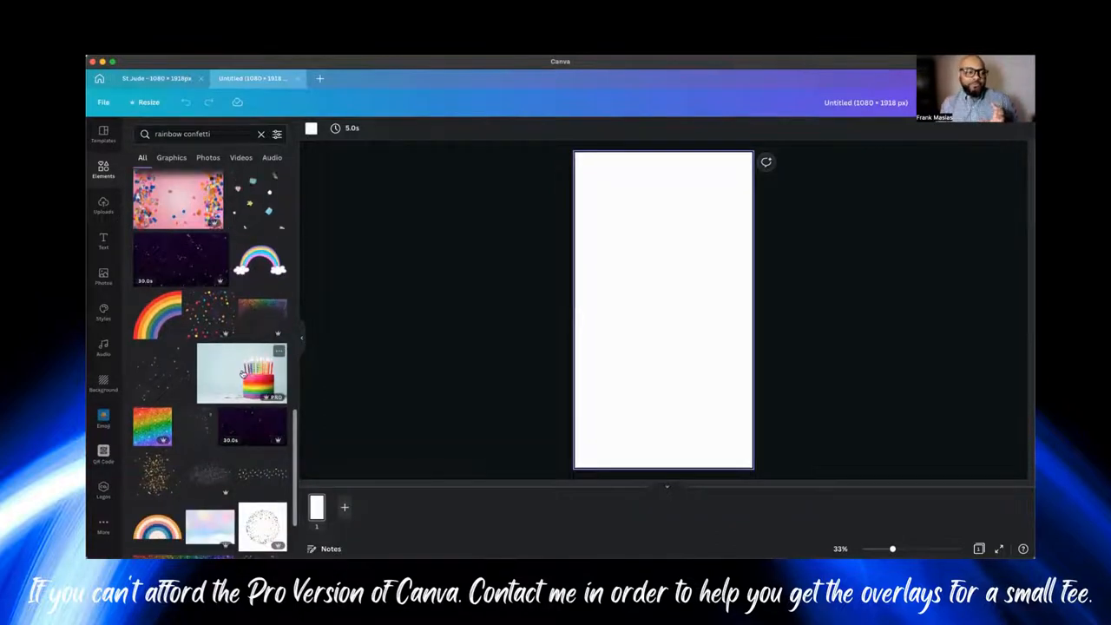
scroll(243, 373, down, 3)
scroll(243, 373, down, 3)
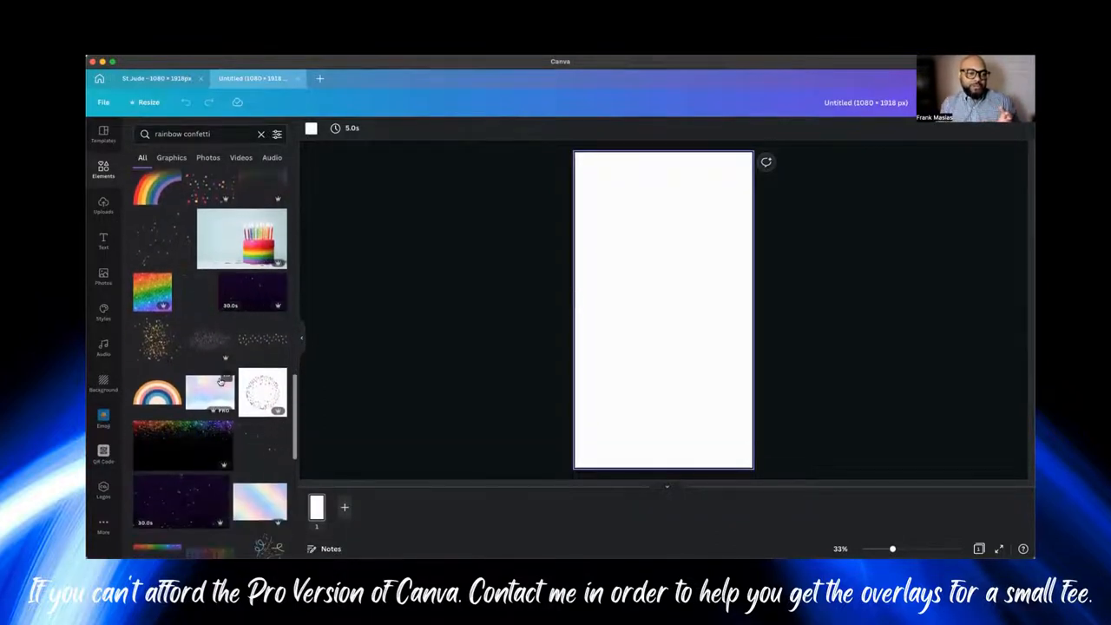
scroll(222, 380, down, 1)
scroll(221, 380, down, 2)
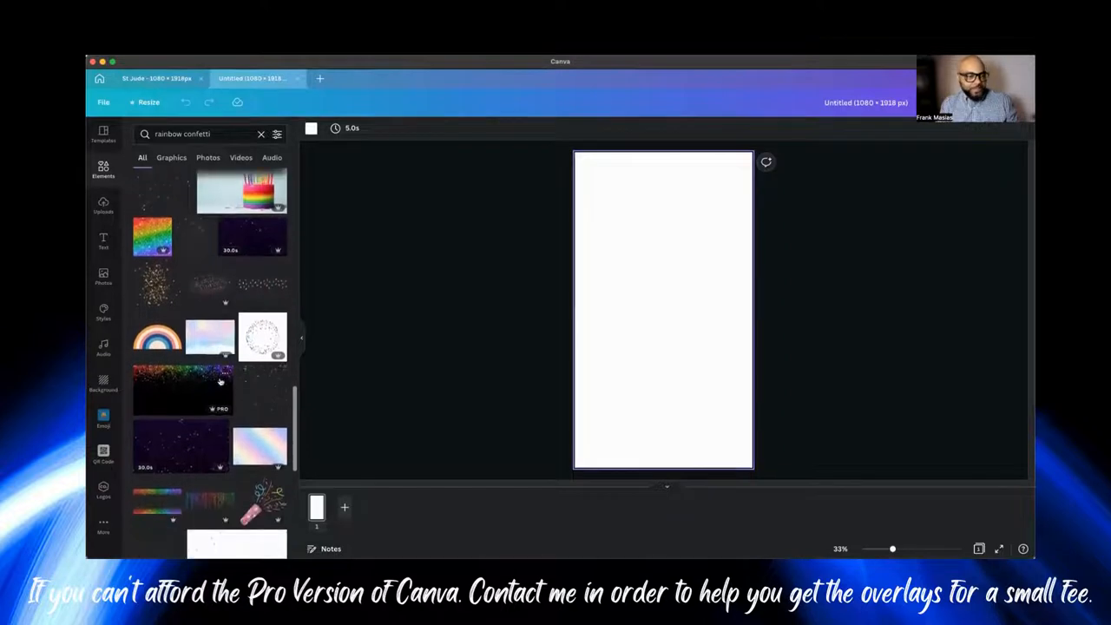
scroll(221, 380, down, 1)
scroll(222, 380, down, 2)
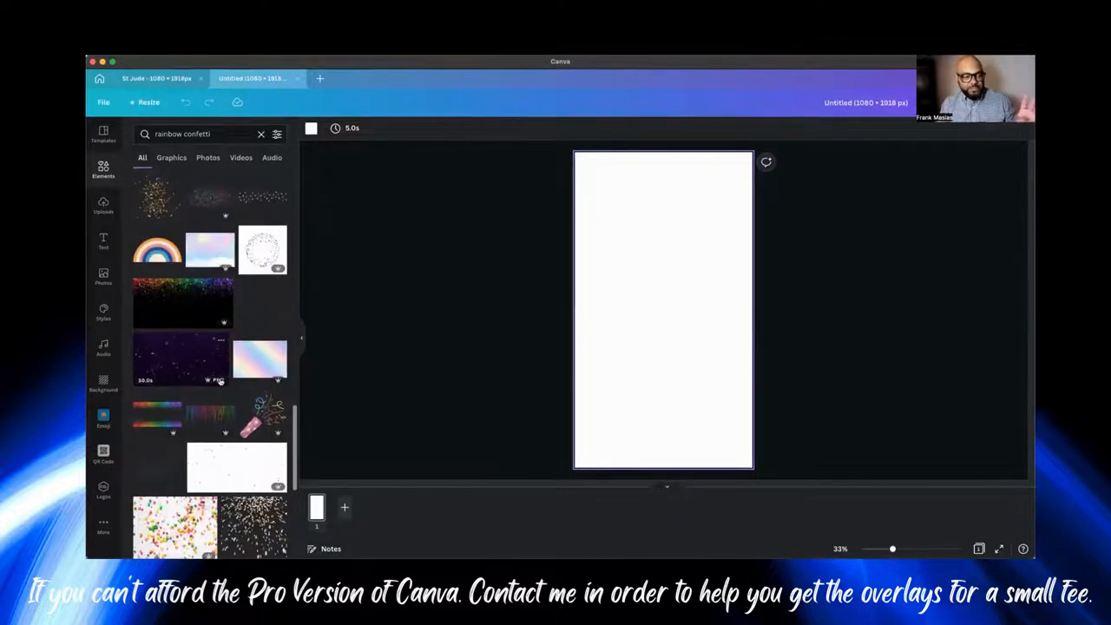
scroll(220, 380, down, 2)
scroll(219, 380, down, 1)
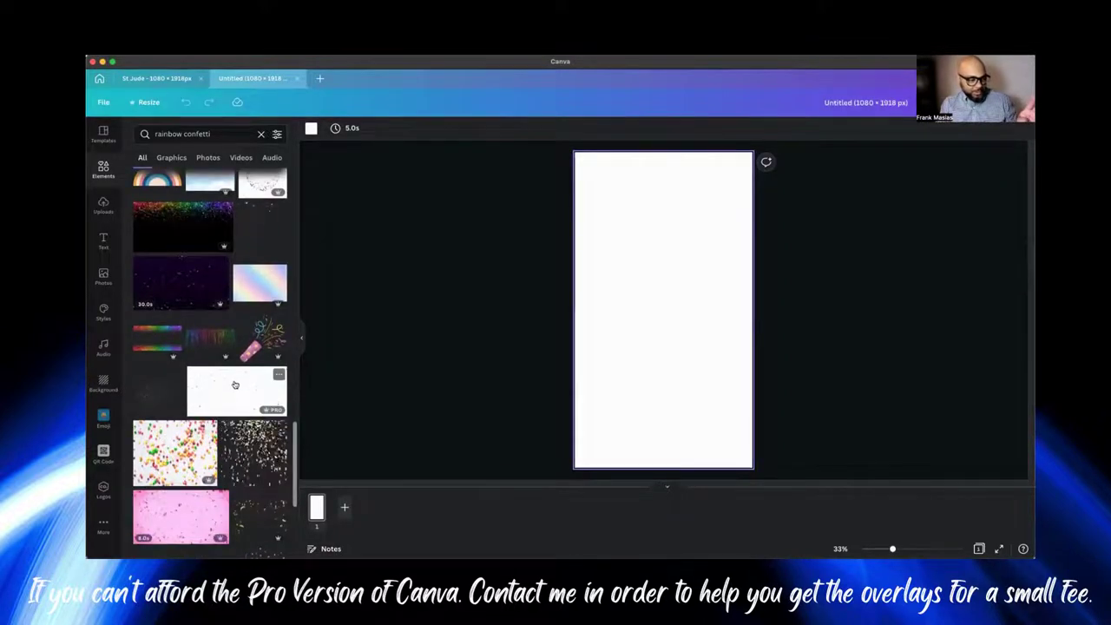
click(158, 391)
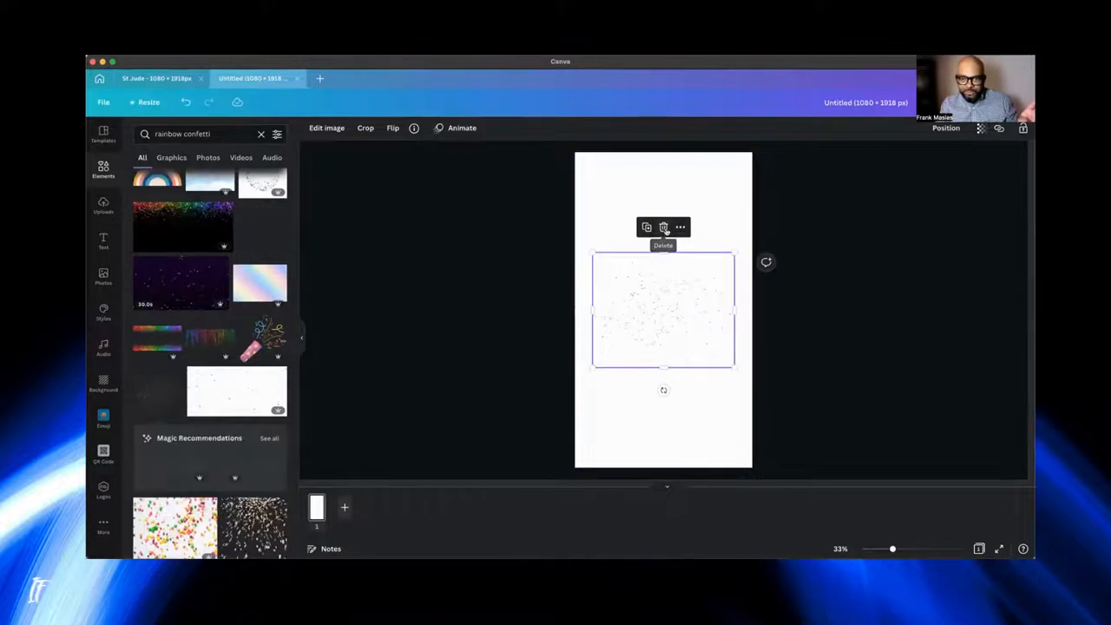
click(664, 227)
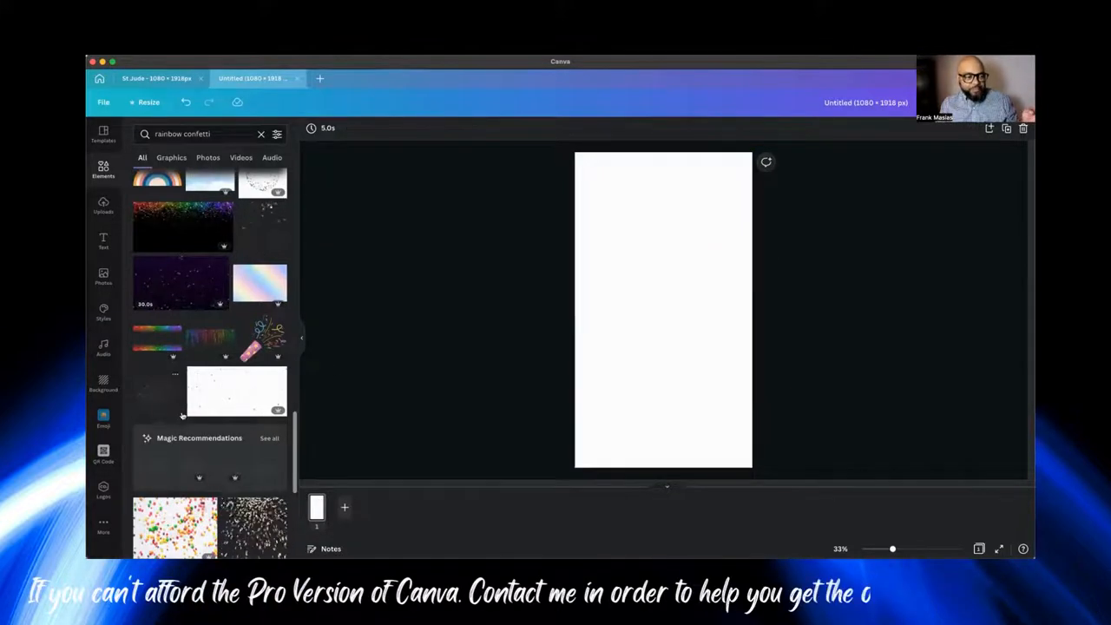
scroll(182, 415, down, 3)
scroll(184, 416, down, 2)
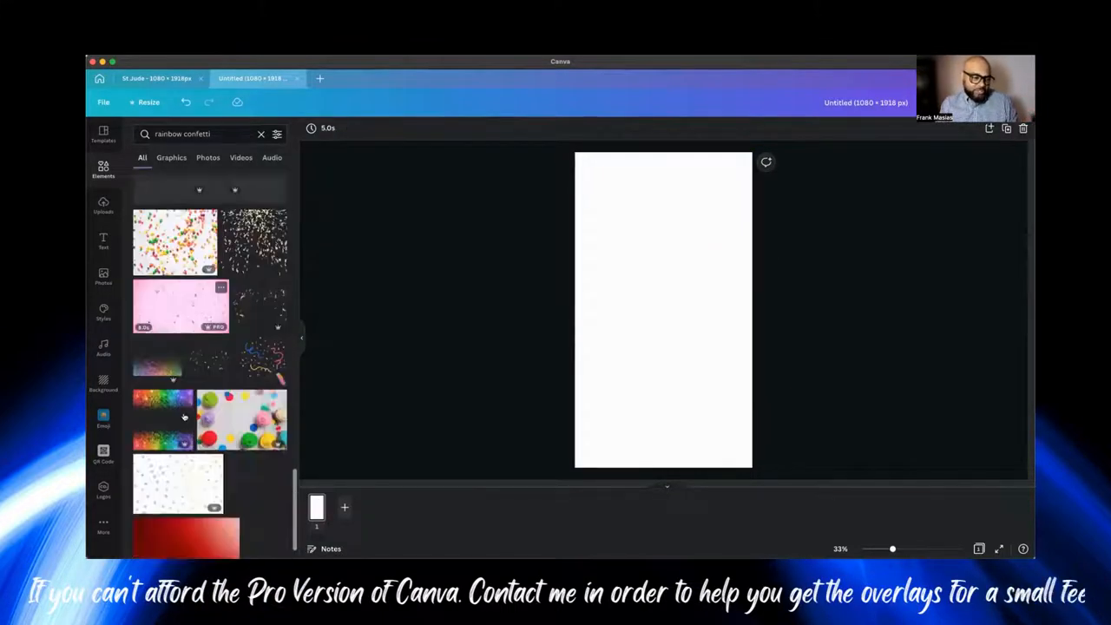
scroll(184, 416, down, 3)
scroll(231, 418, down, 3)
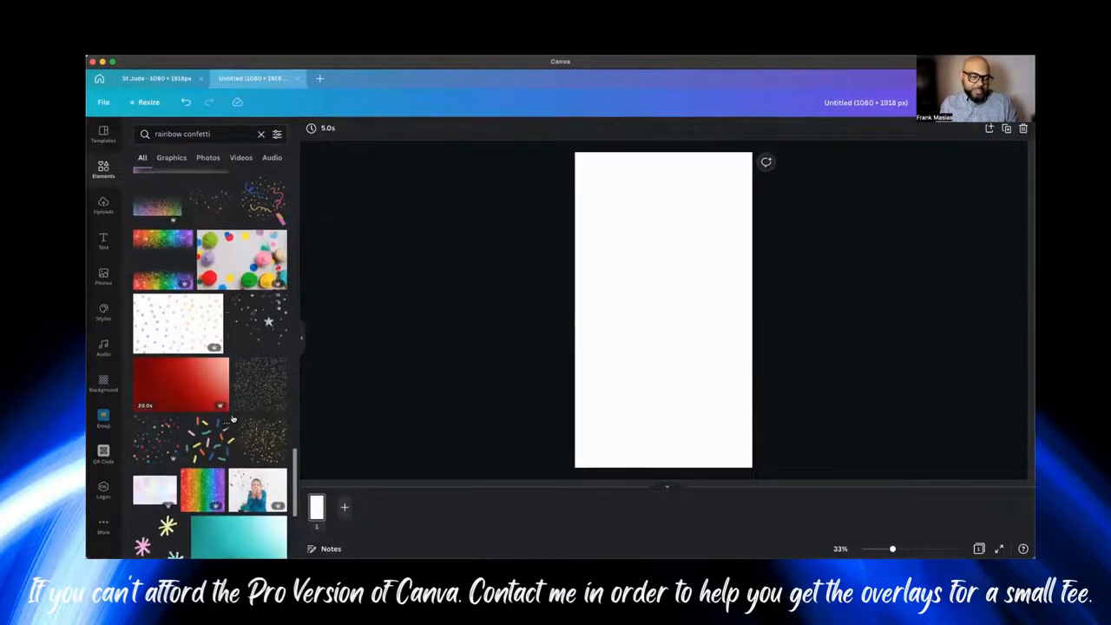
scroll(232, 419, down, 3)
scroll(233, 419, down, 3)
scroll(232, 419, down, 3)
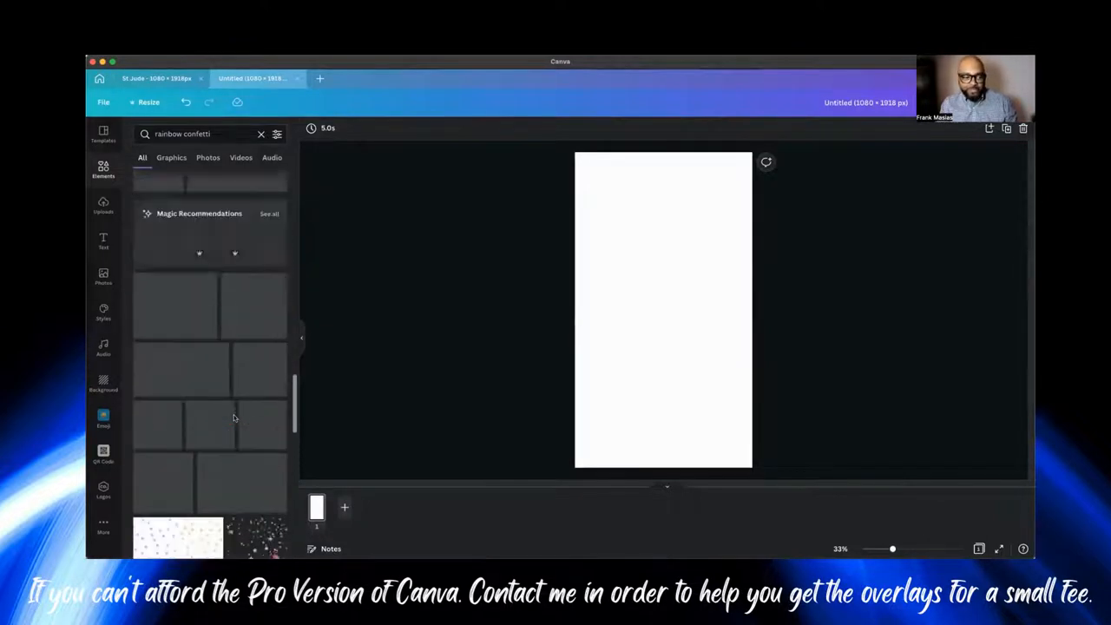
scroll(233, 418, down, 3)
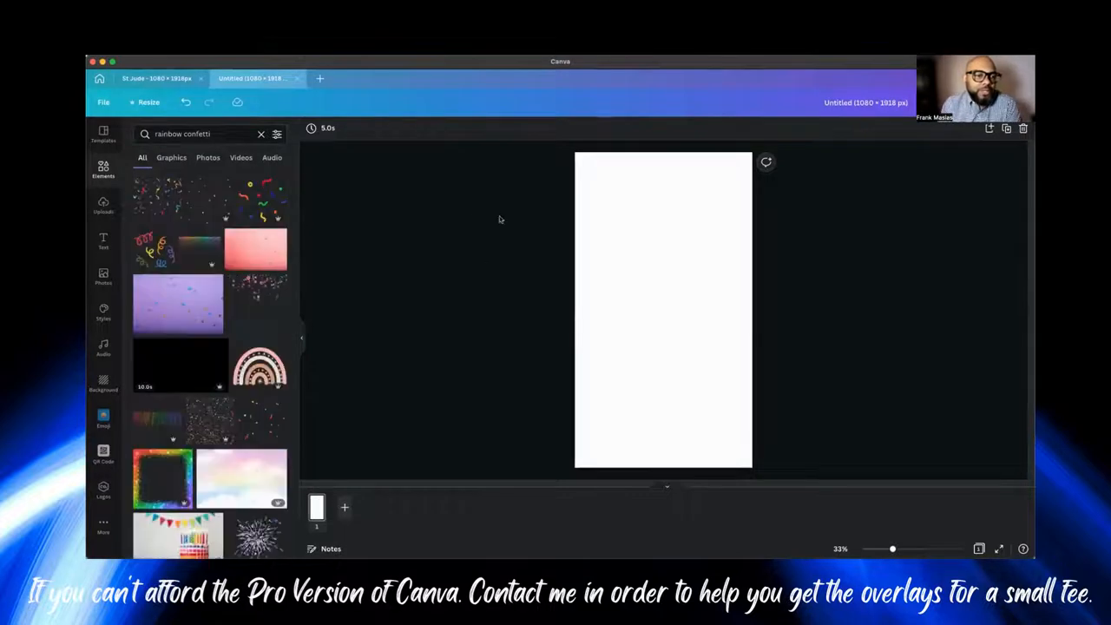
scroll(239, 367, down, 3)
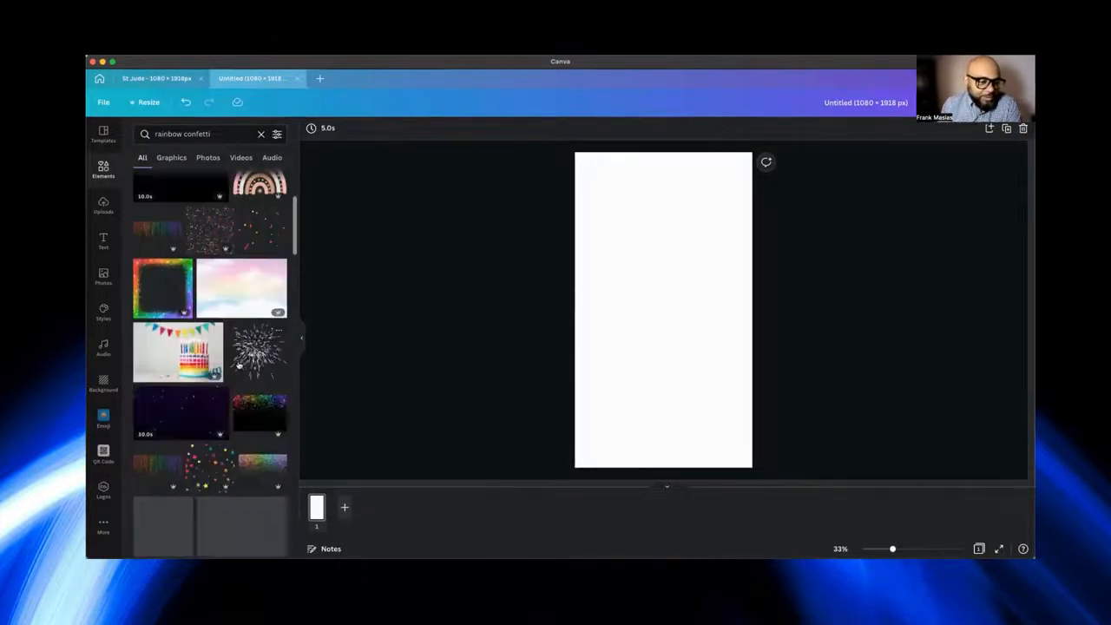
scroll(238, 367, down, 3)
scroll(267, 384, down, 2)
scroll(268, 384, down, 3)
scroll(265, 380, down, 3)
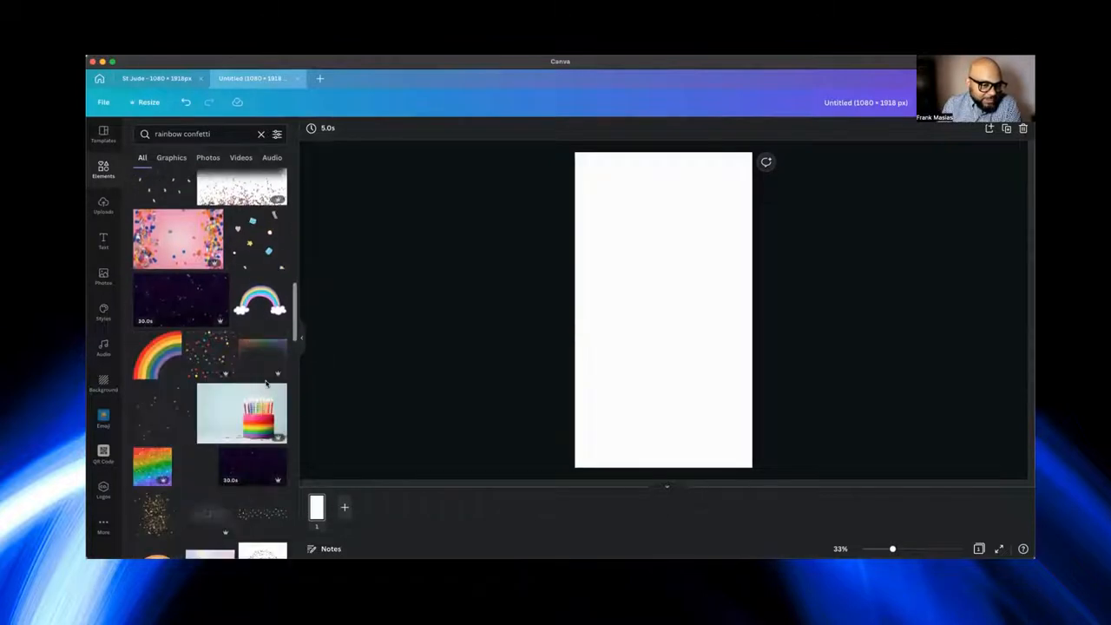
Add the rainbow confetti graphic and stretch it across the full top width of the page
click(262, 354)
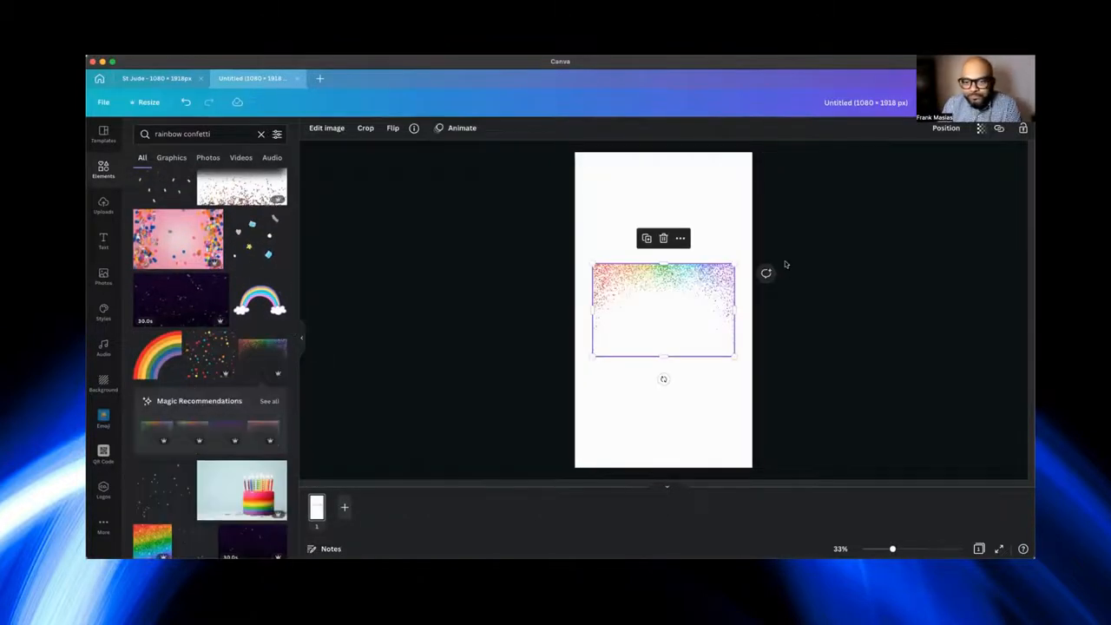
mouse_move(668, 316)
mouse_down()
mouse_move(660, 275)
mouse_move(674, 287)
mouse_move(675, 208)
mouse_up()
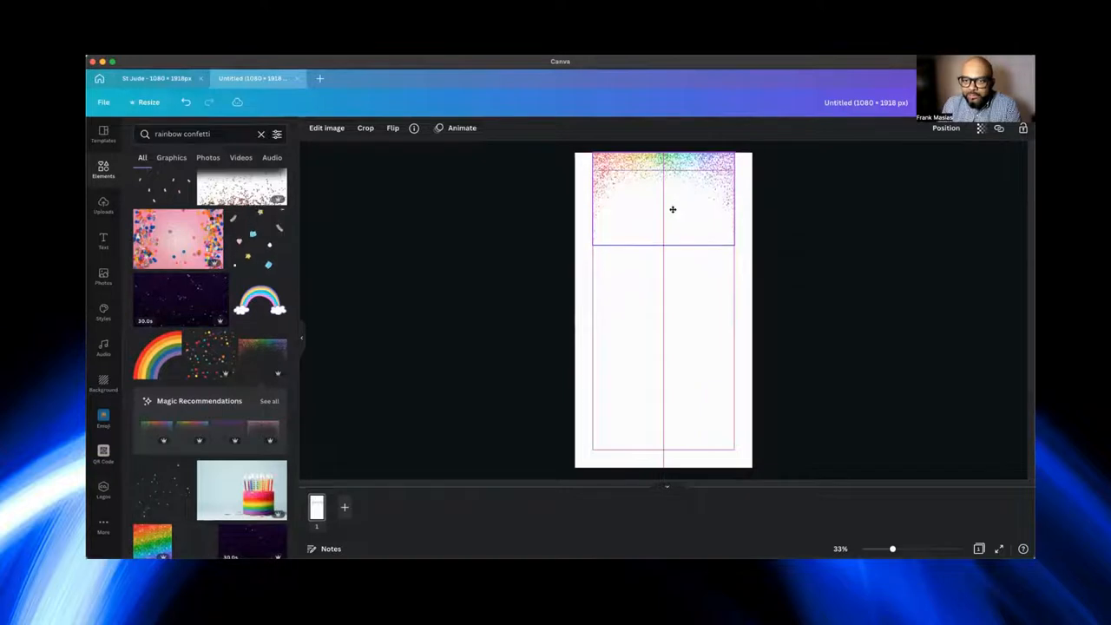
drag(590, 244, 573, 257)
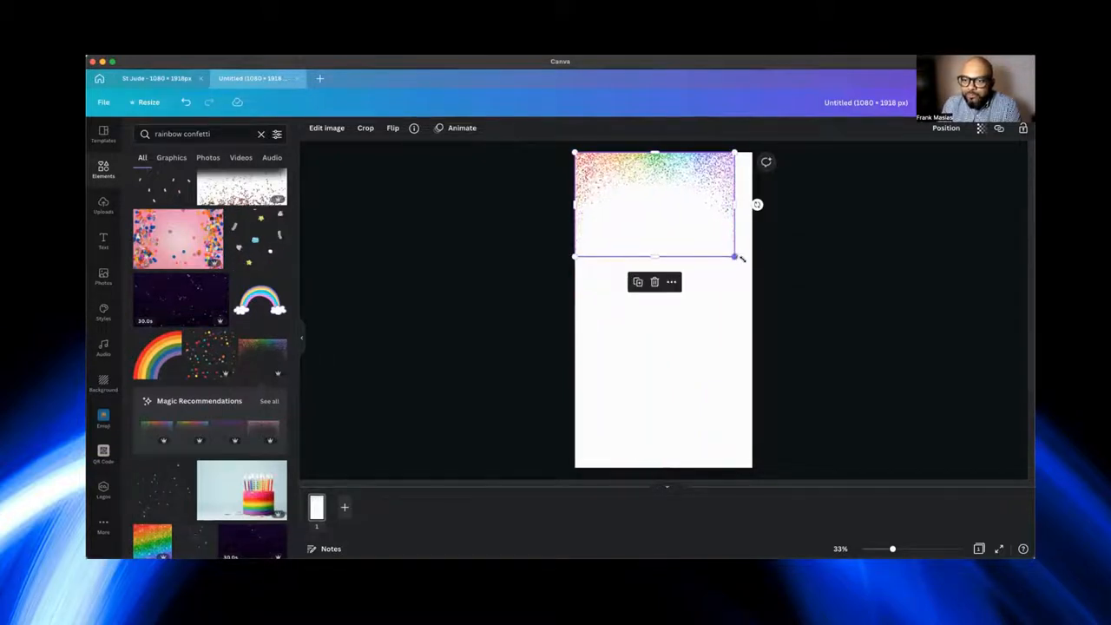
drag(734, 257, 751, 269)
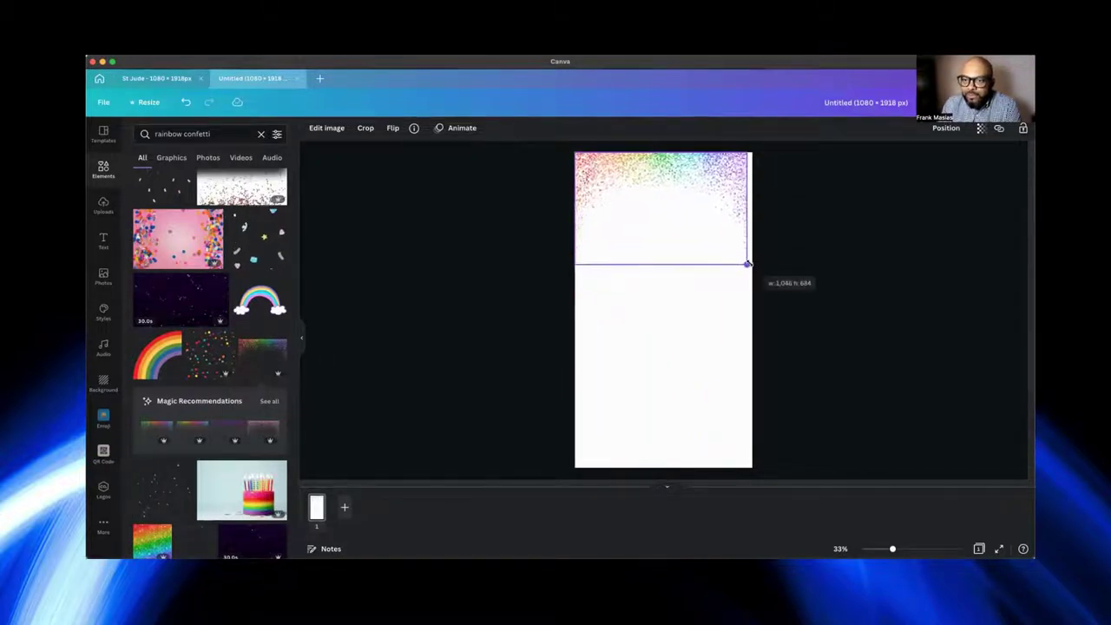
click(865, 231)
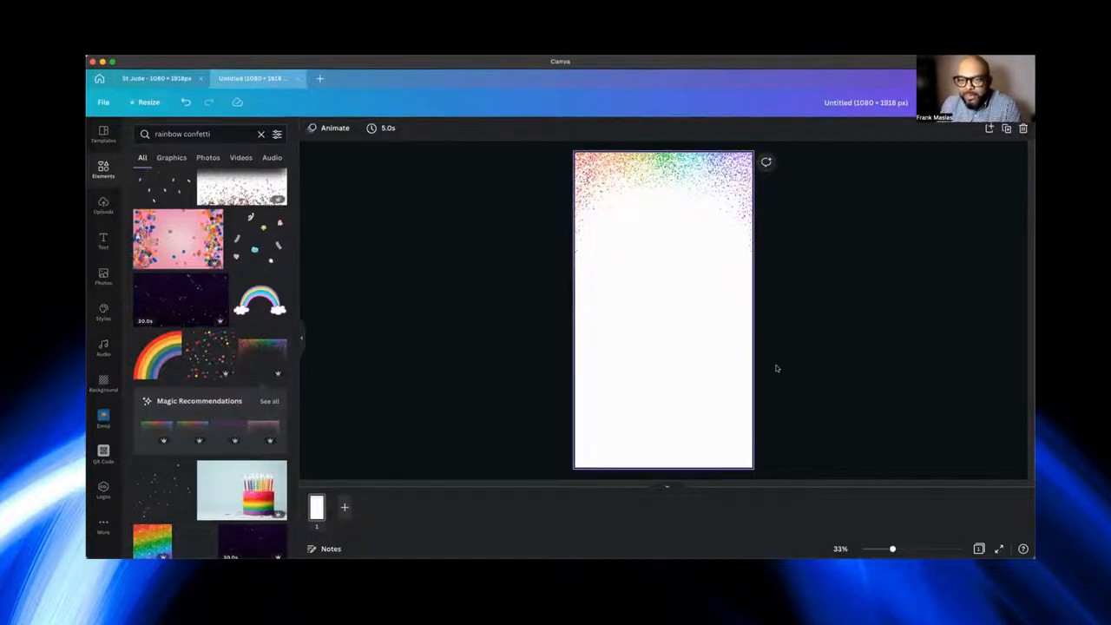
Duplicate the top rainbow confetti graphic and move the copy down the page
click(157, 78)
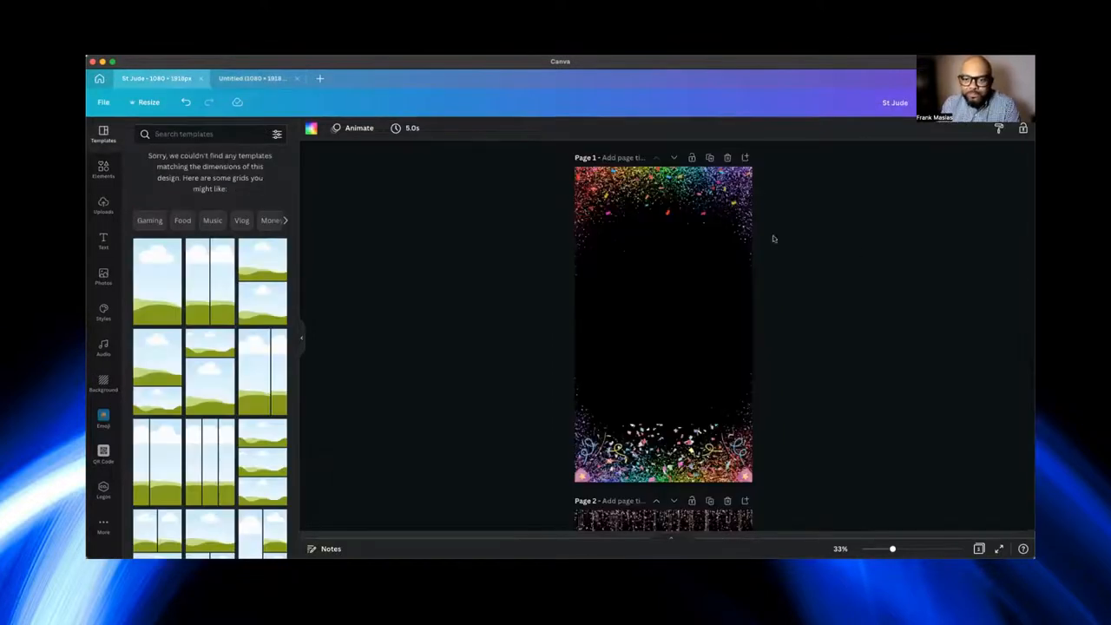
click(250, 79)
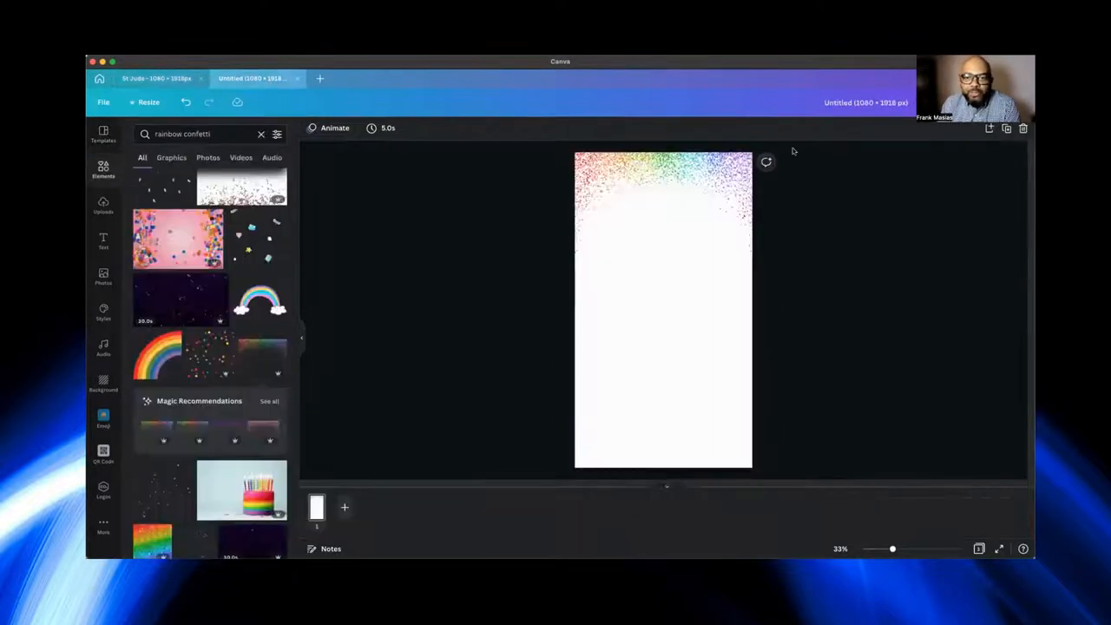
click(680, 232)
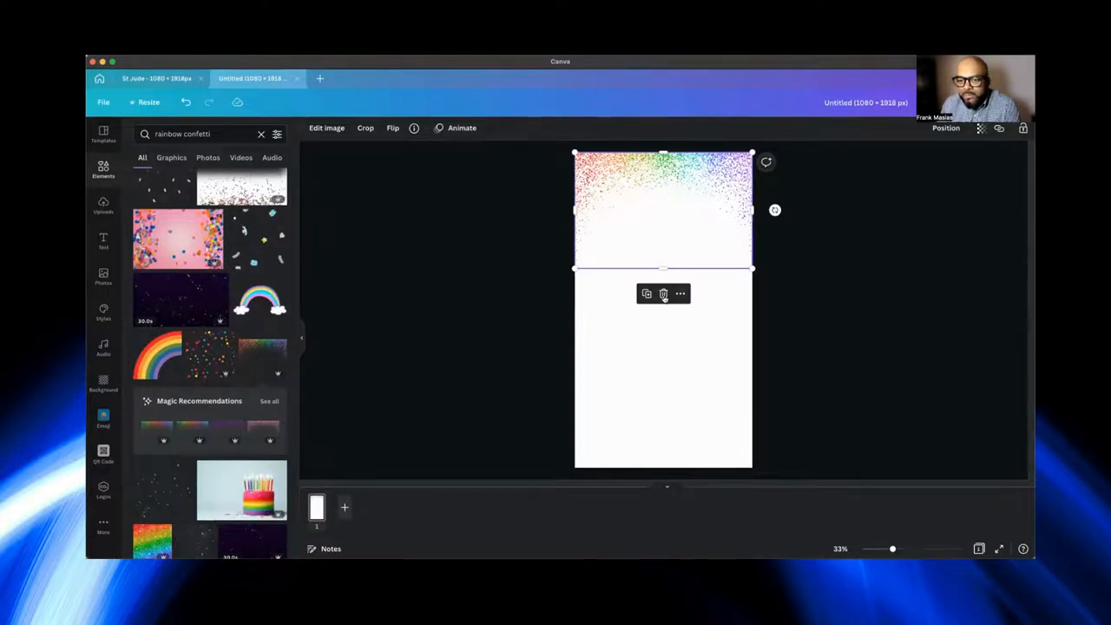
click(647, 294)
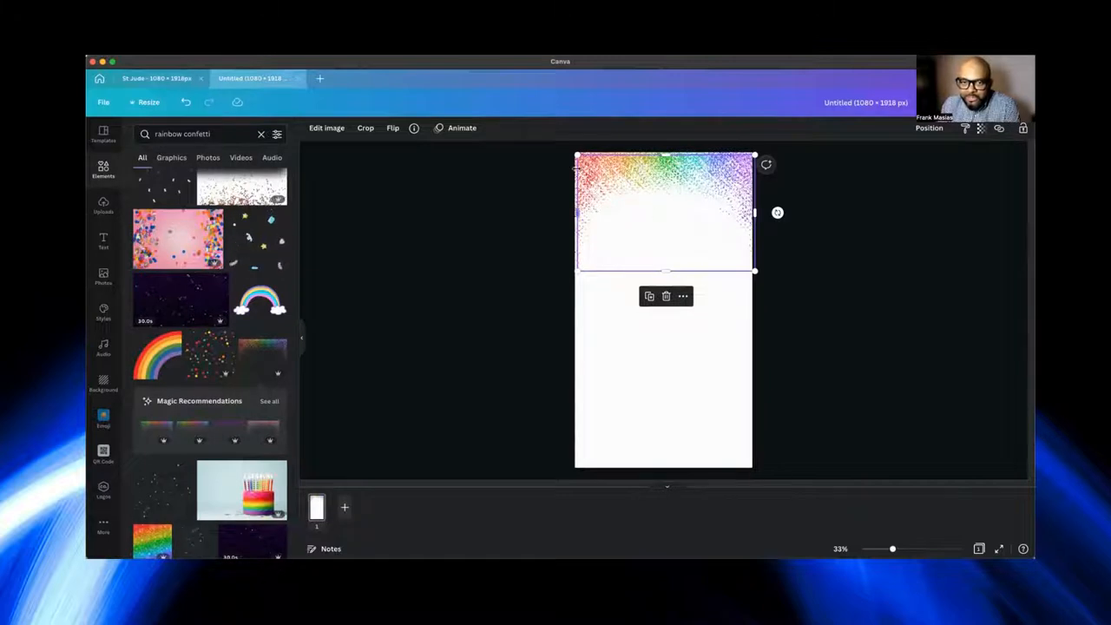
drag(659, 227, 662, 327)
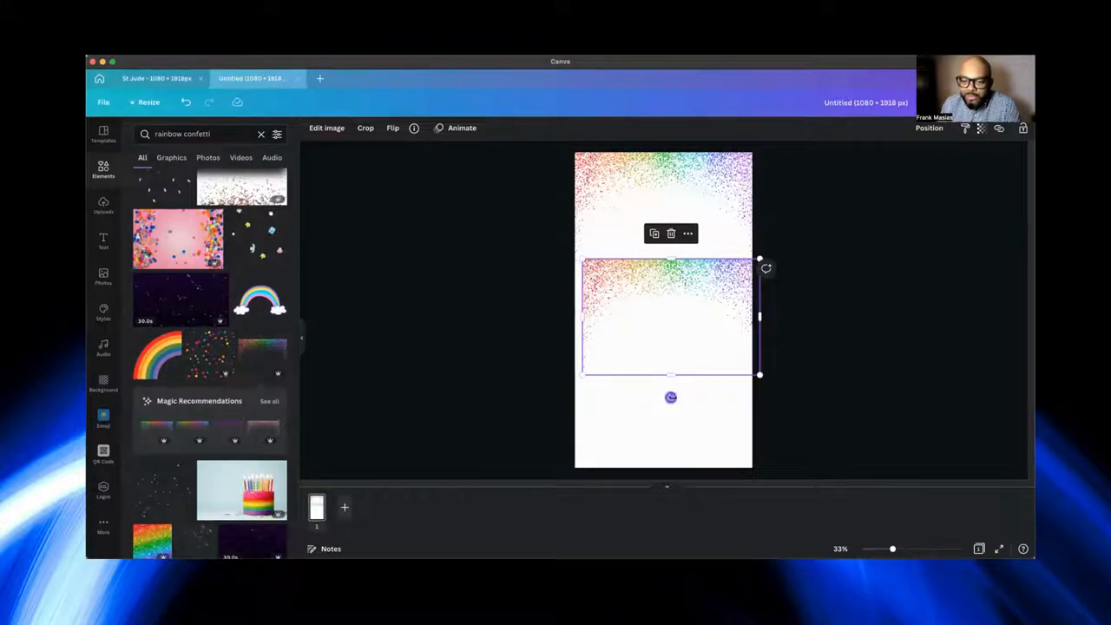
Flip the confetti copy vertically and place it along the page bottom as a border
click(392, 128)
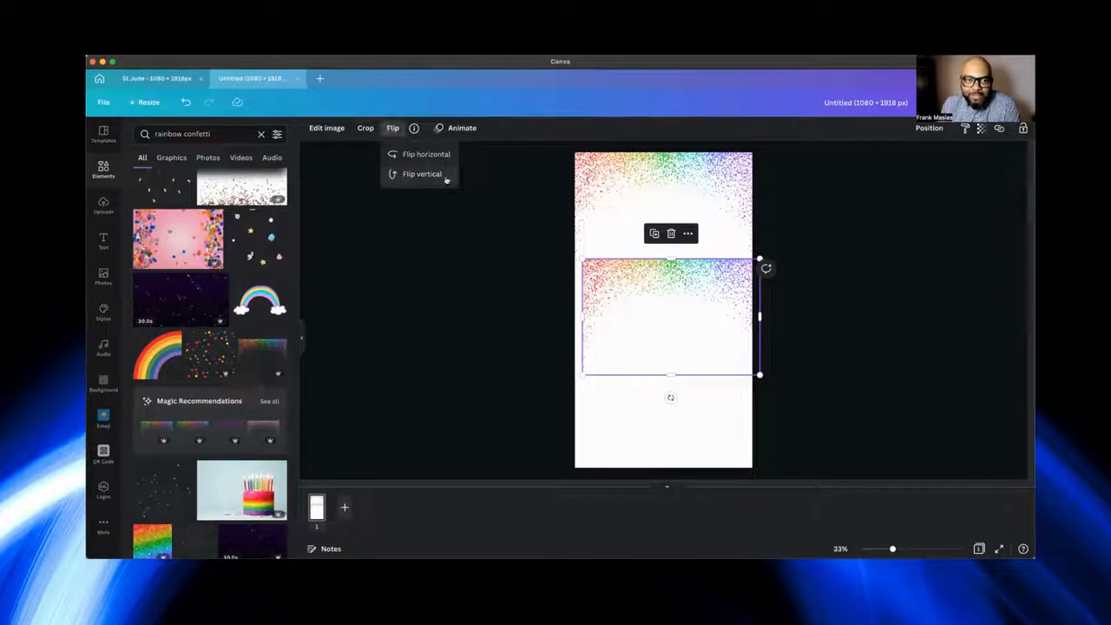
click(411, 176)
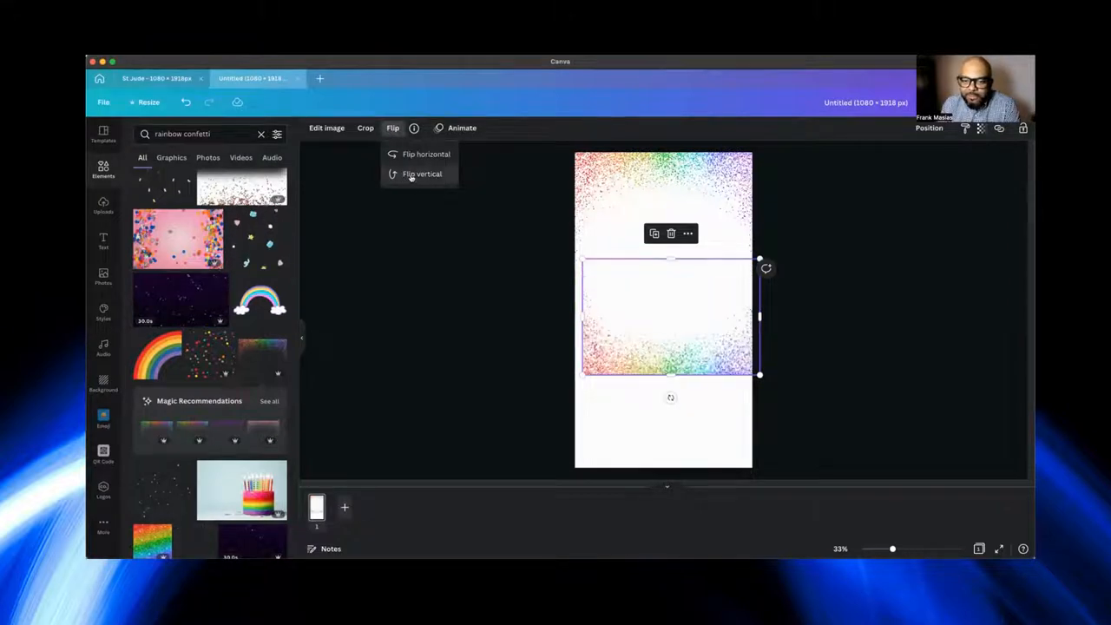
click(952, 225)
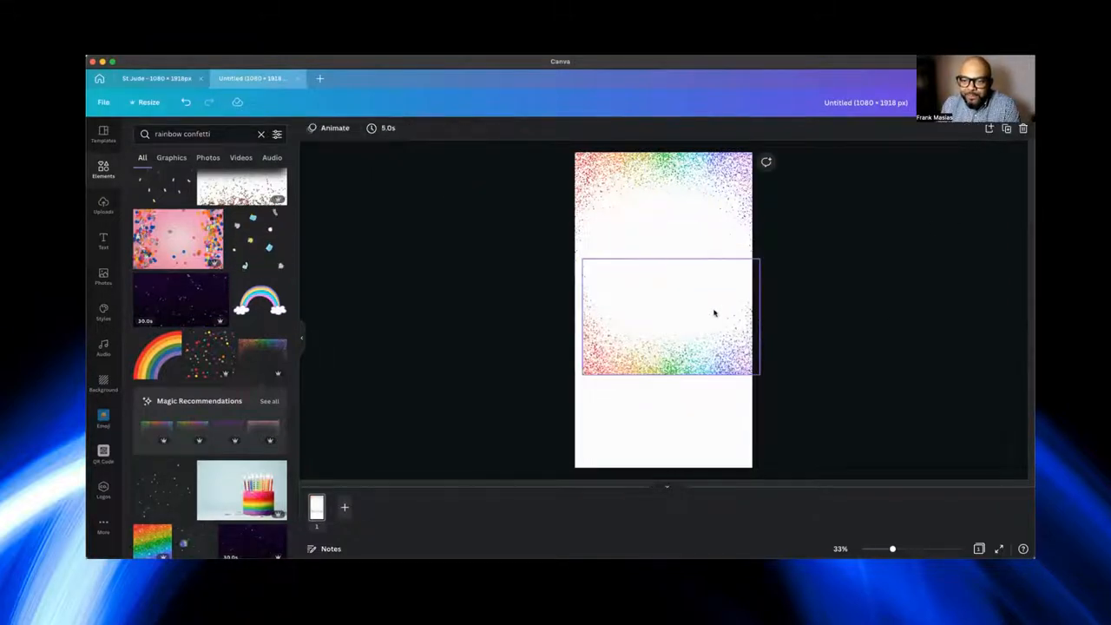
drag(710, 316, 707, 403)
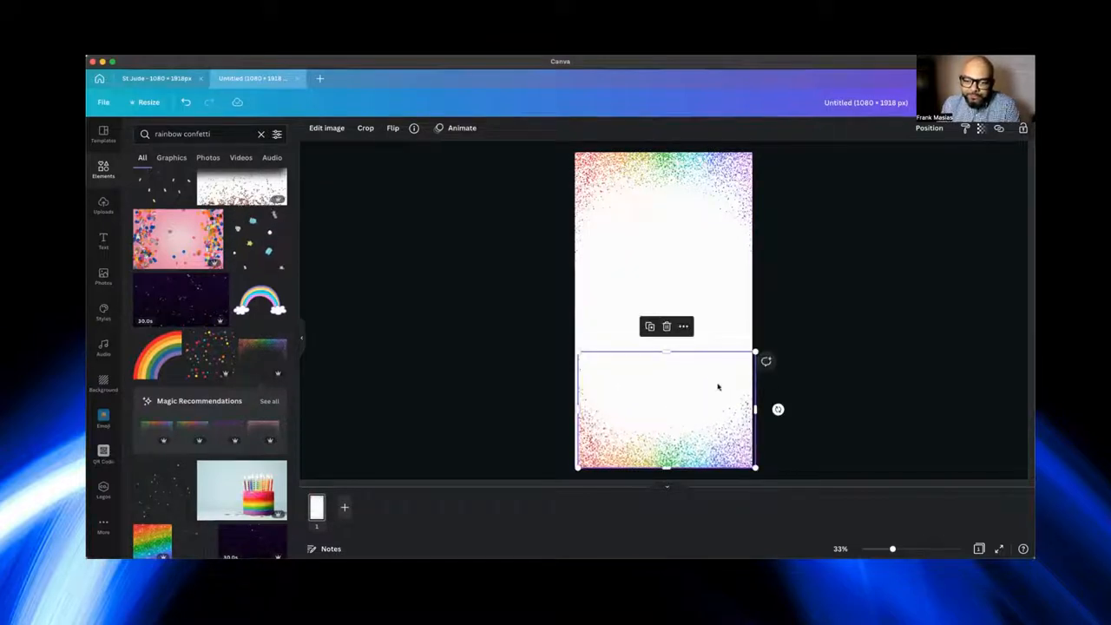
click(922, 261)
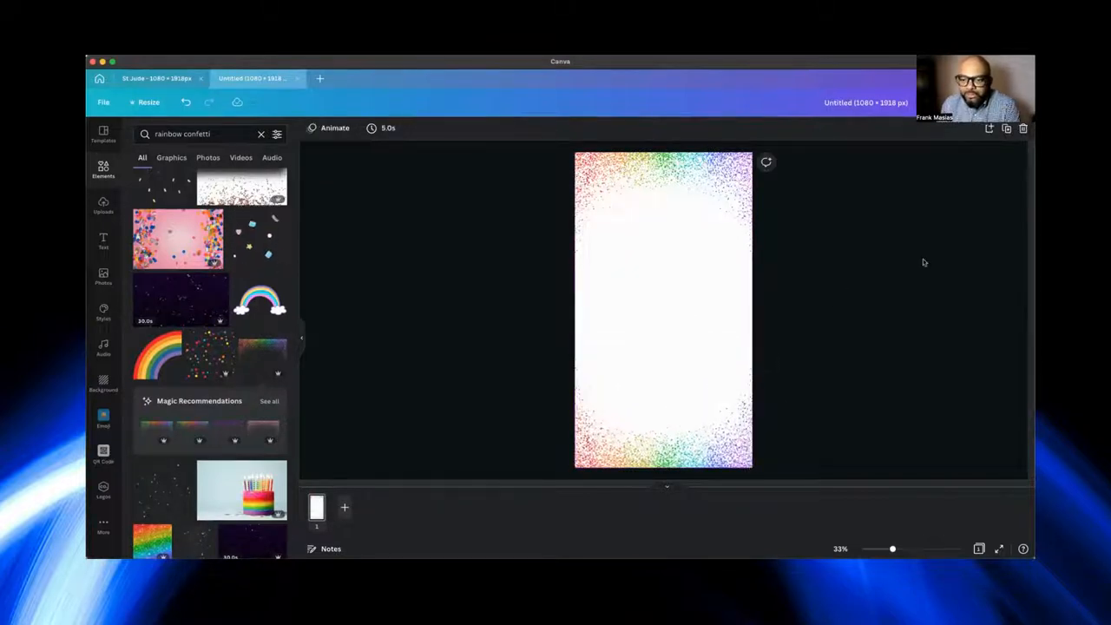
click(165, 78)
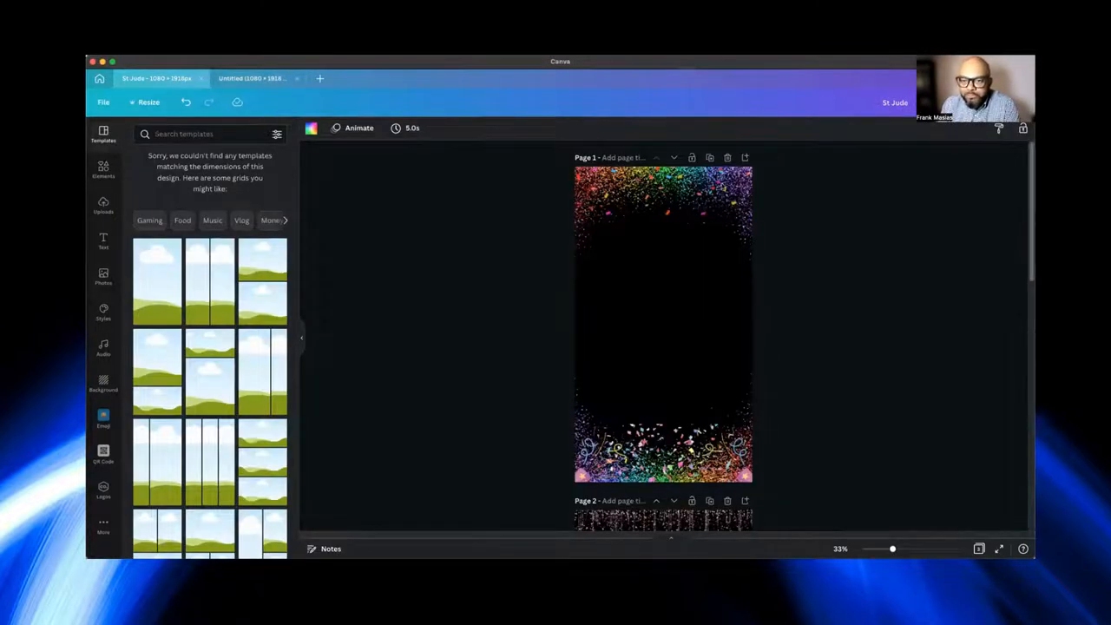
click(257, 78)
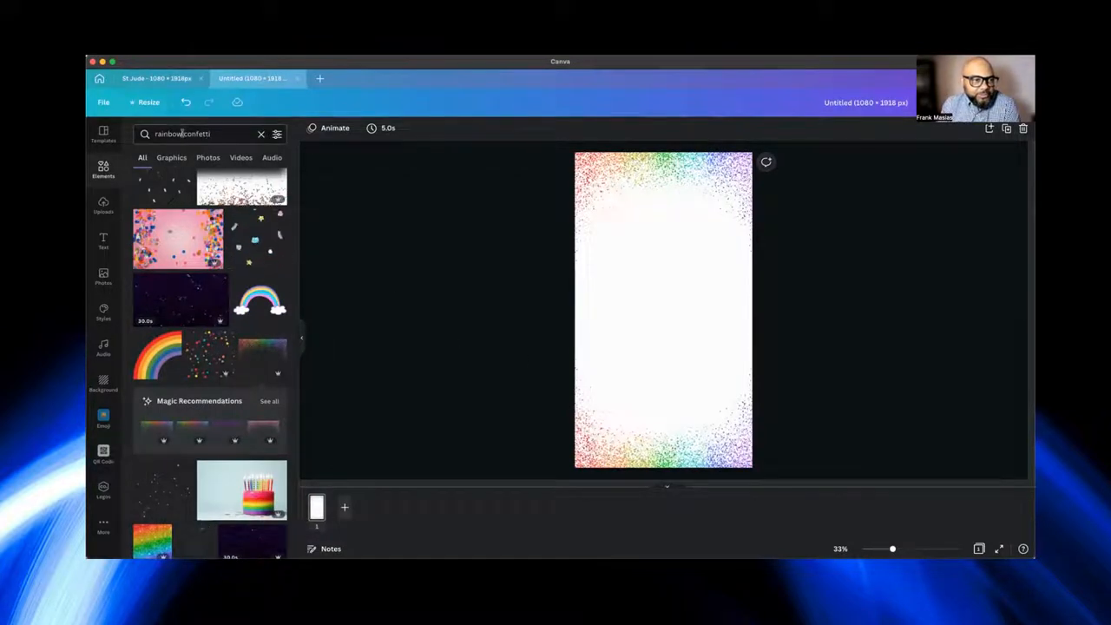
click(182, 132)
key(BackSpace)
key(Return)
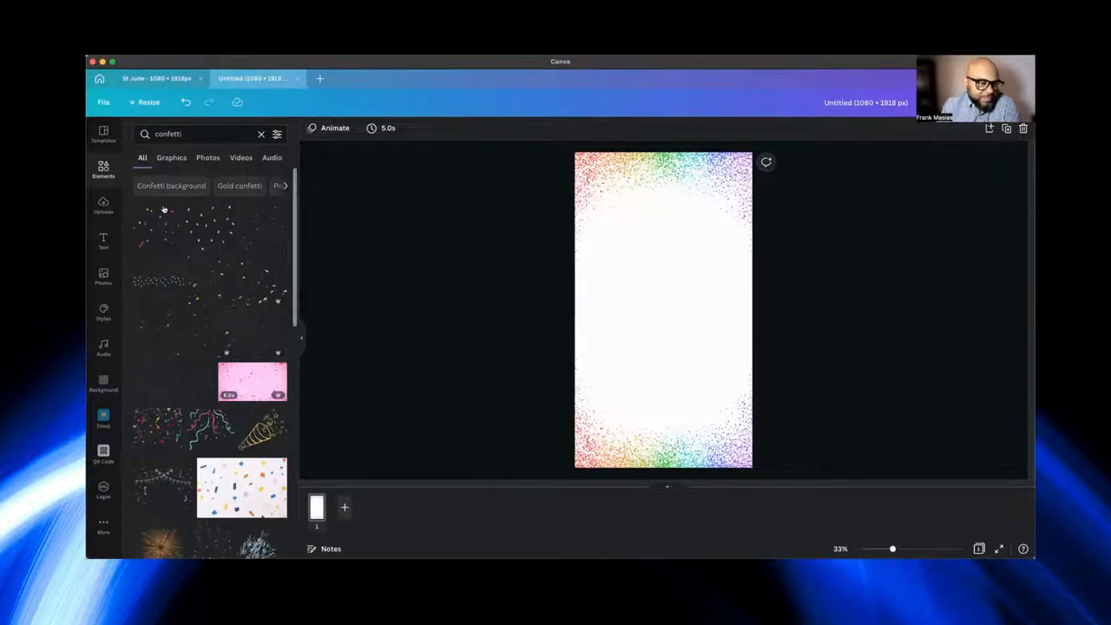
click(163, 78)
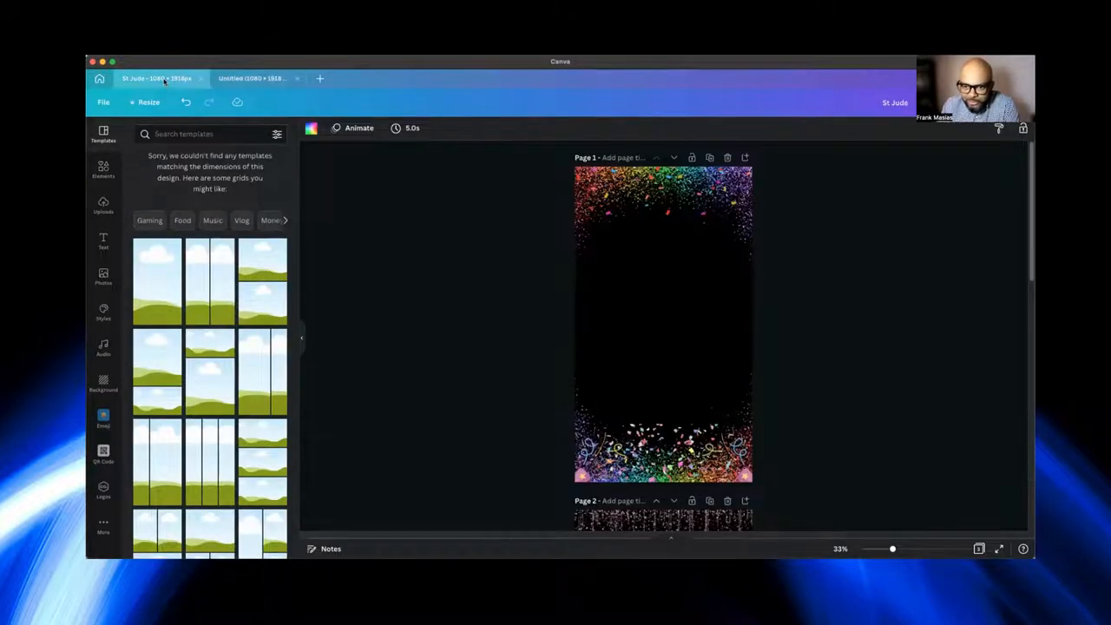
click(233, 79)
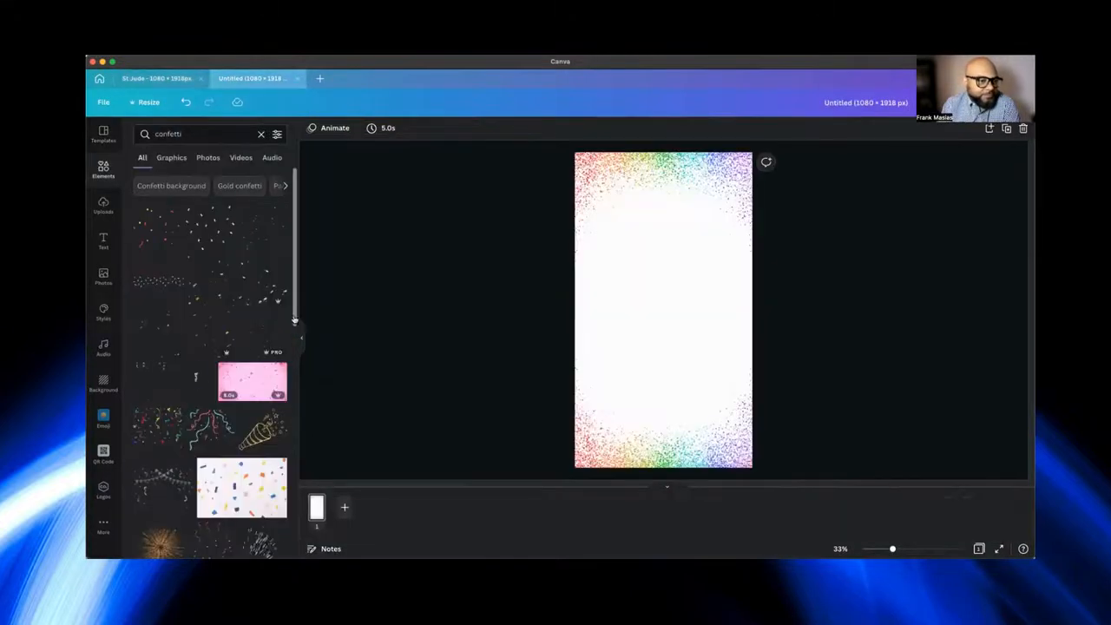
scroll(242, 347, down, 5)
scroll(243, 347, down, 5)
scroll(240, 347, down, 4)
scroll(240, 347, down, 5)
scroll(239, 348, down, 5)
scroll(239, 347, down, 5)
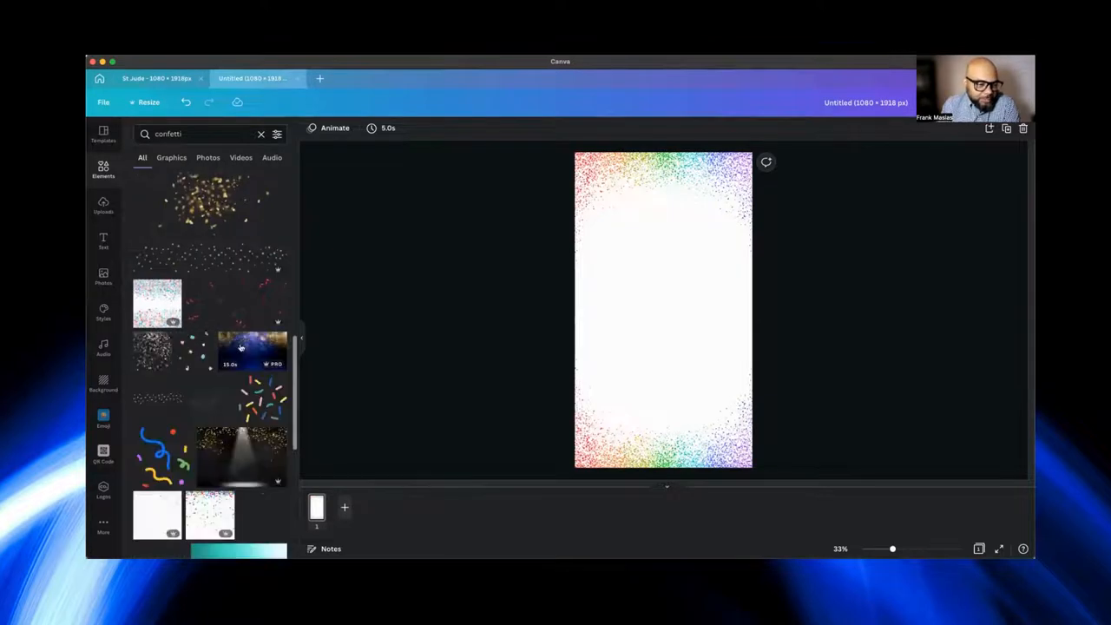
scroll(240, 347, down, 3)
scroll(240, 347, down, 3)
scroll(240, 347, down, 4)
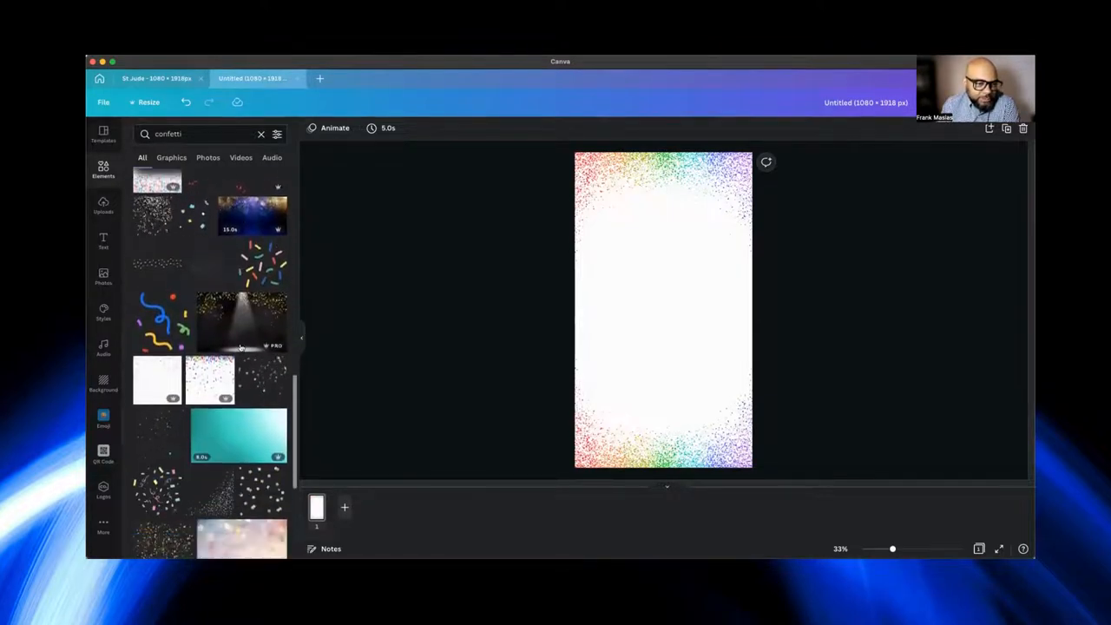
scroll(239, 347, down, 4)
scroll(240, 347, down, 4)
scroll(241, 348, down, 3)
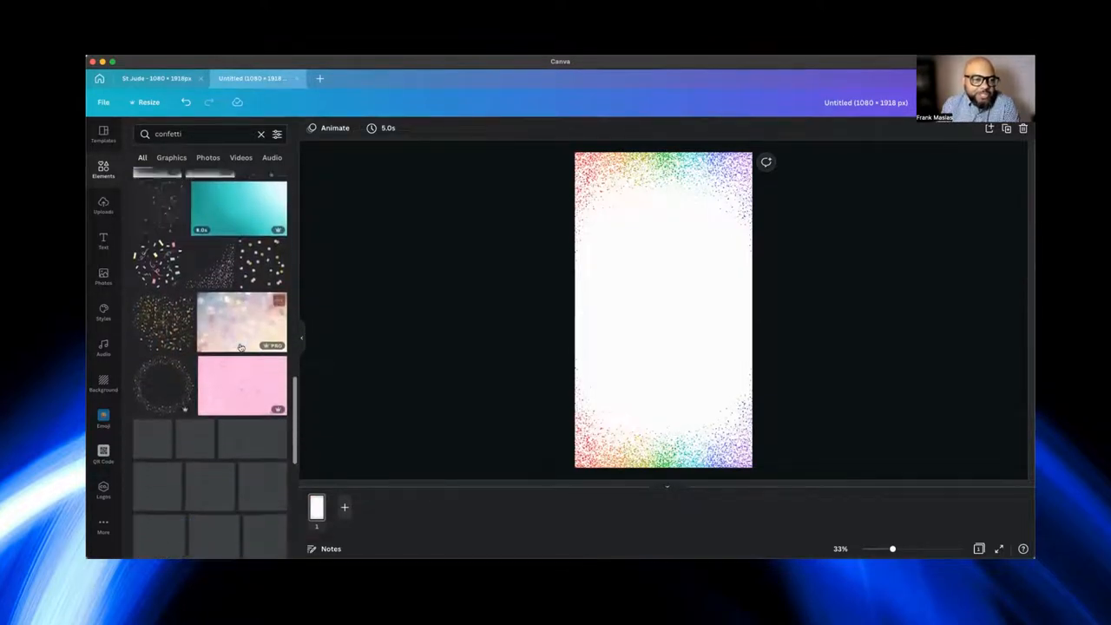
scroll(241, 348, down, 4)
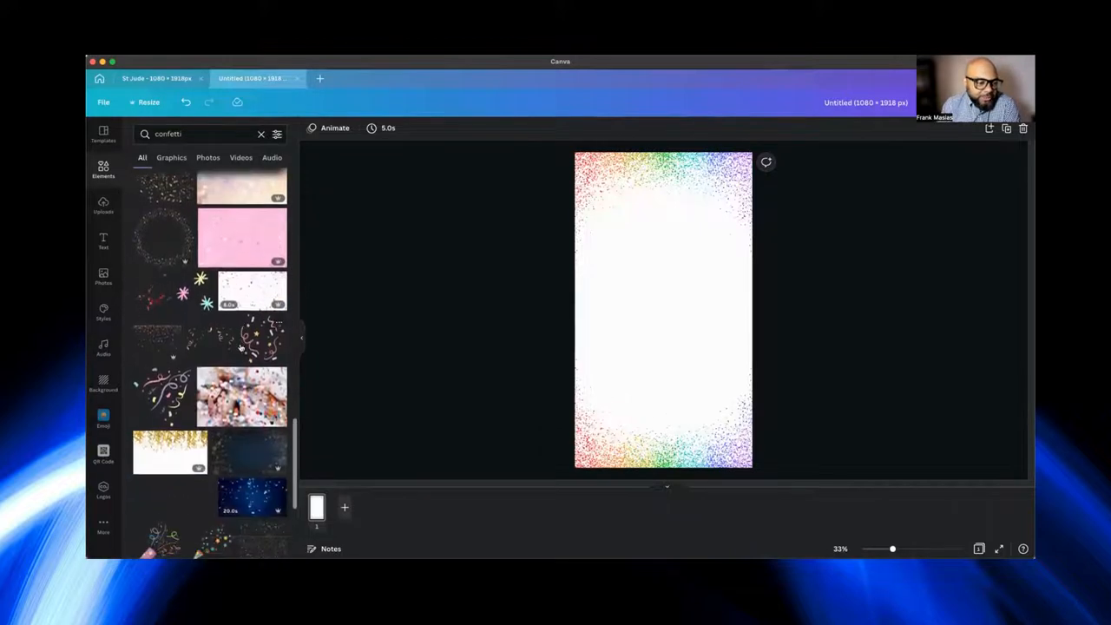
click(151, 340)
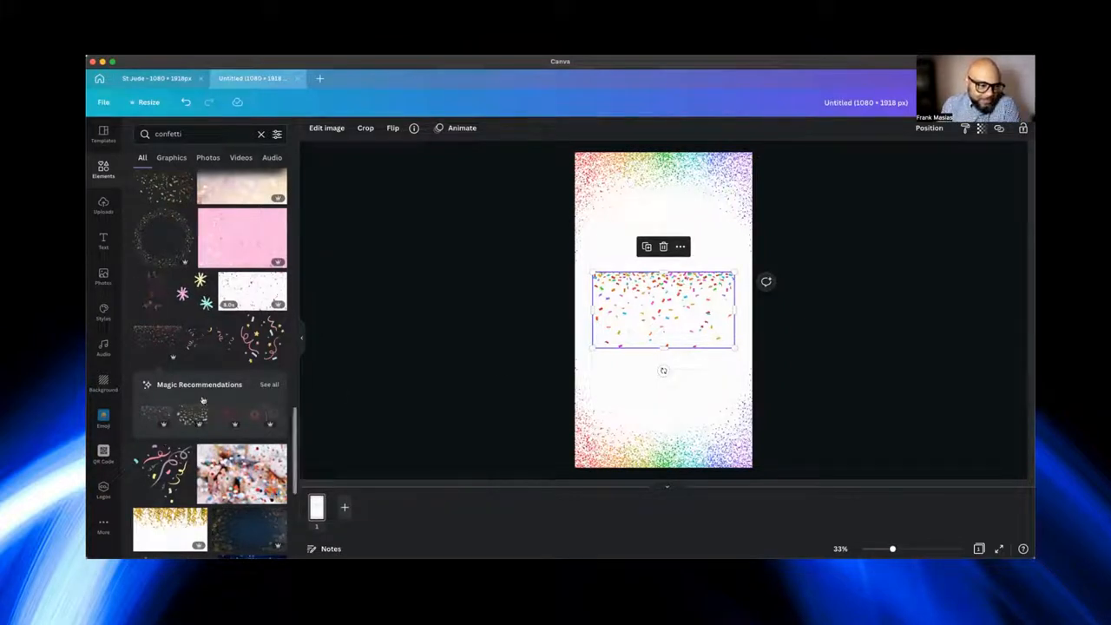
click(268, 386)
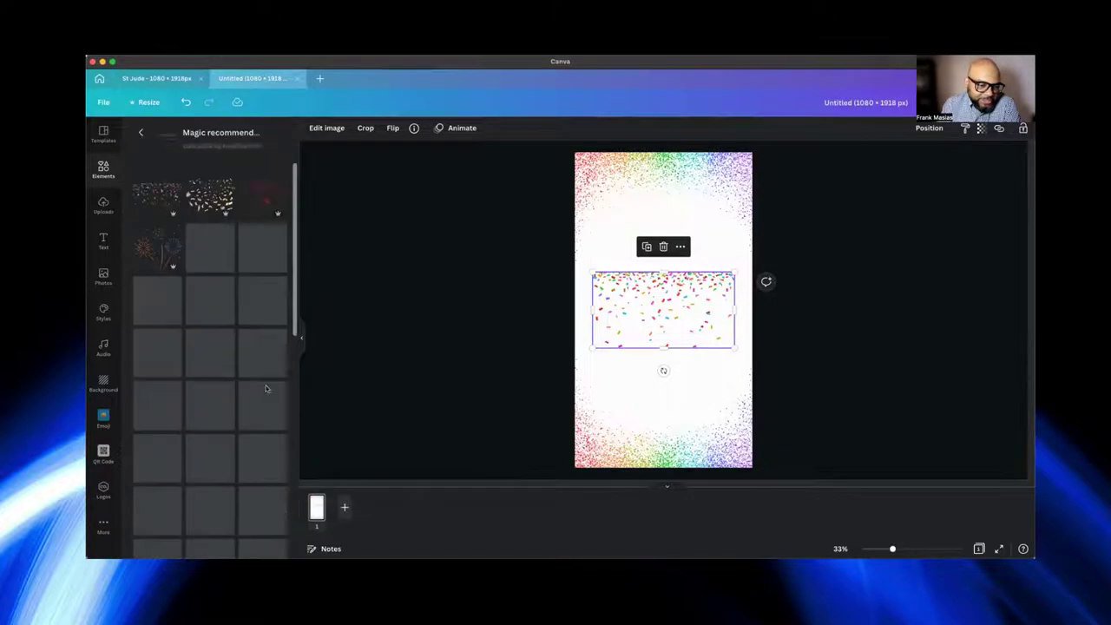
click(664, 251)
key(super+z)
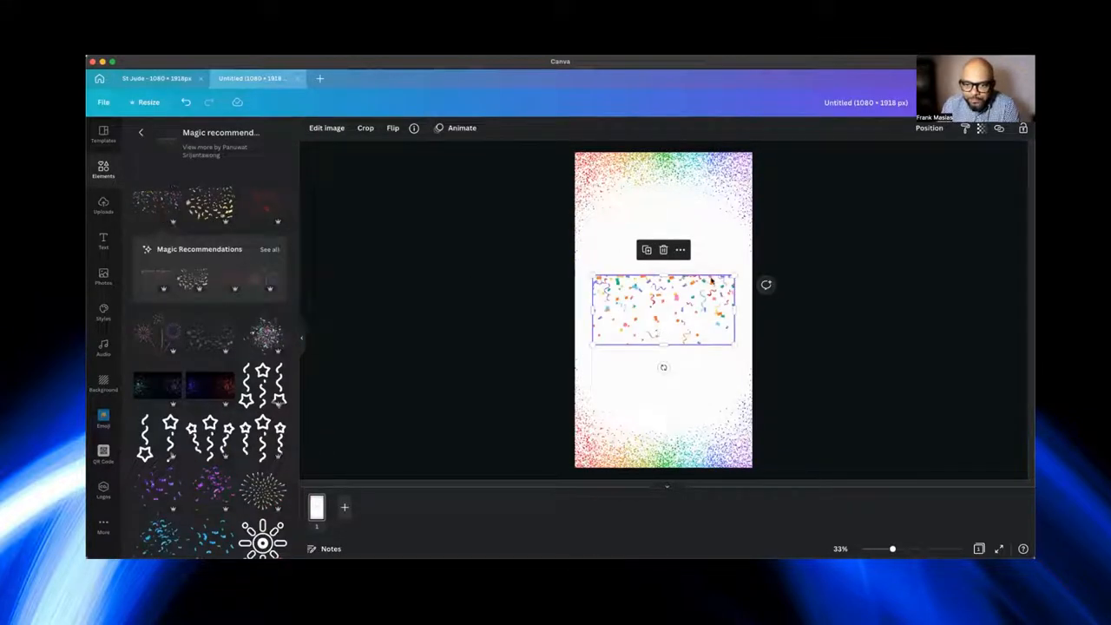
key(BackSpace)
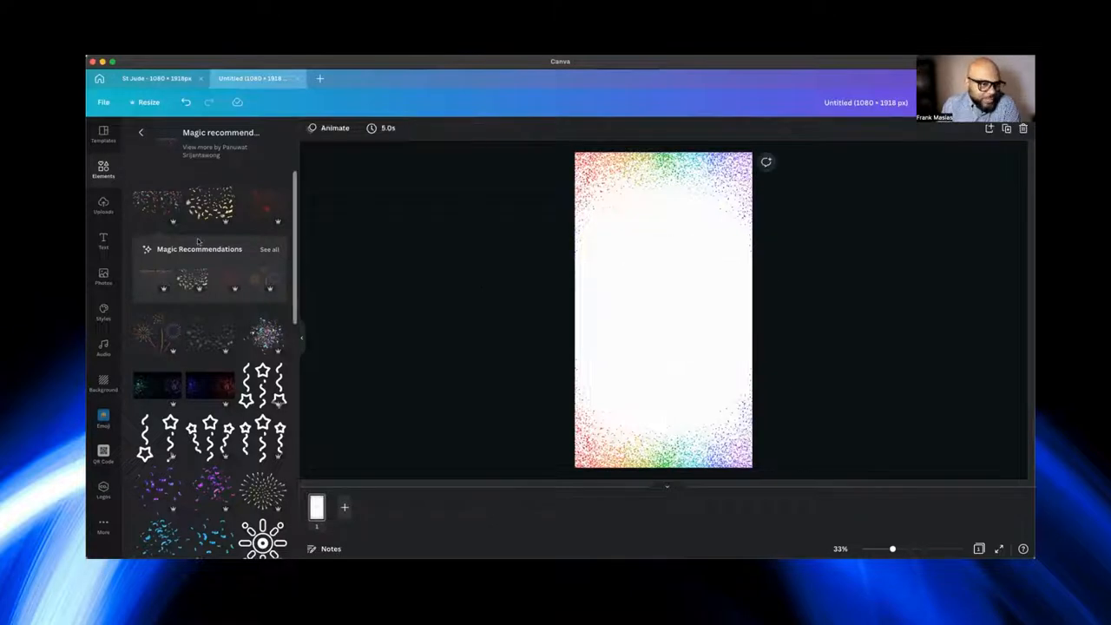
scroll(208, 347, down, 5)
scroll(208, 347, down, 3)
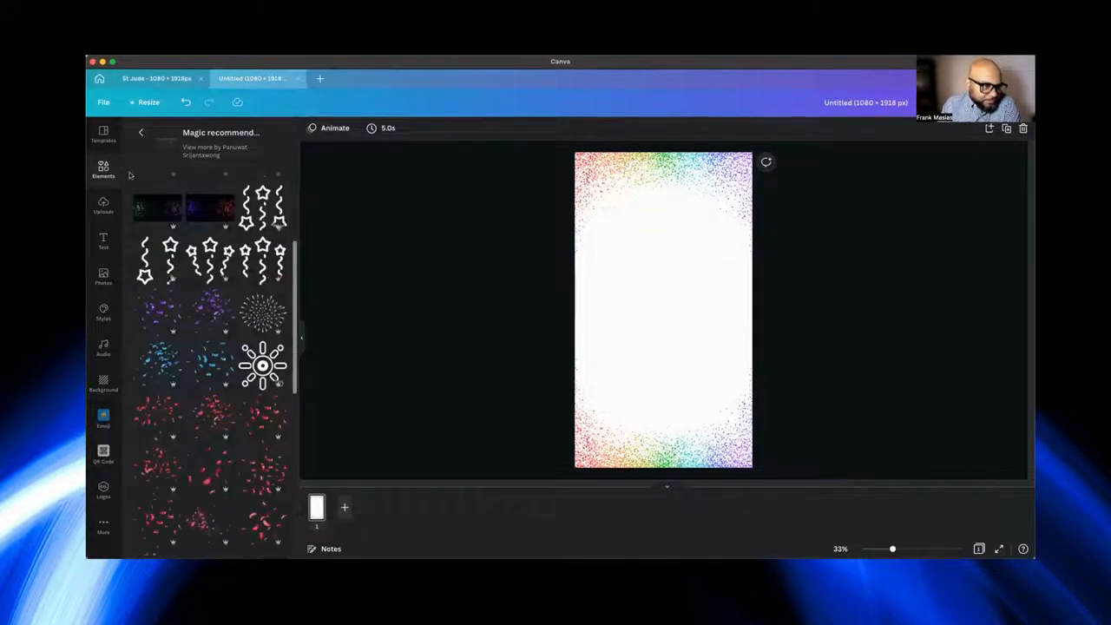
click(140, 133)
scroll(204, 390, down, 5)
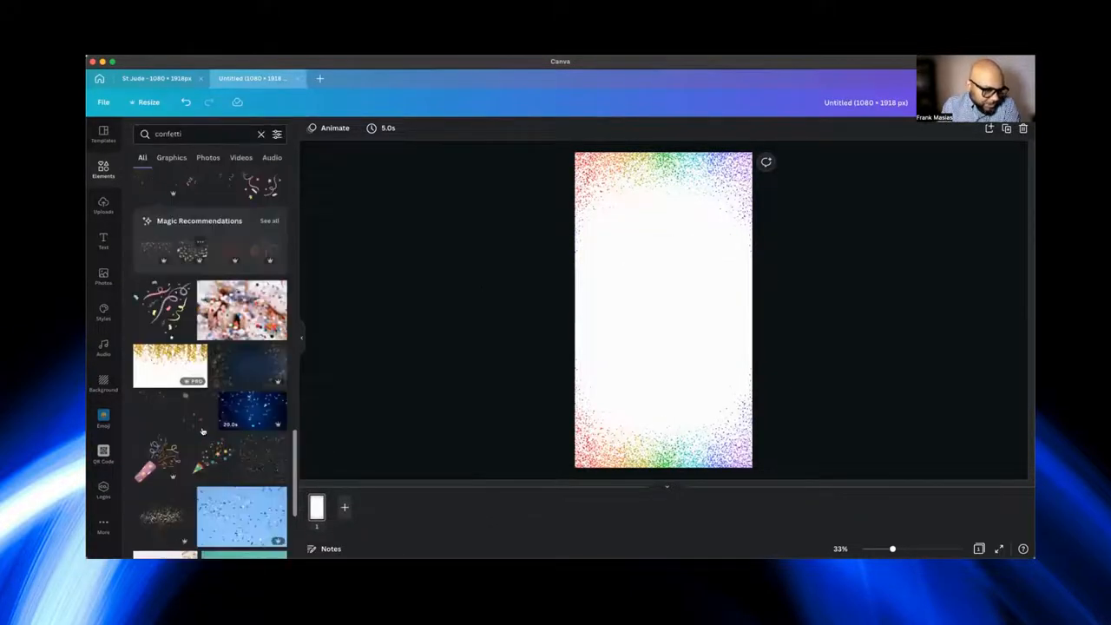
scroll(204, 429, down, 2)
scroll(204, 430, down, 3)
scroll(240, 327, down, 2)
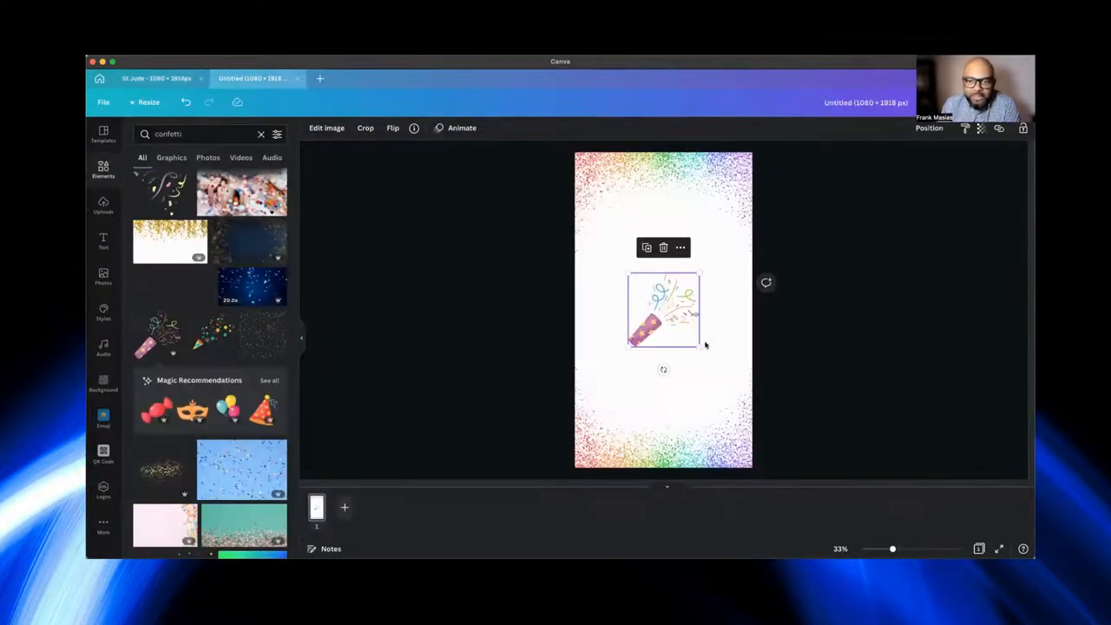
Place a party popper in the bottom-left corner and add a second one flipped horizontally
drag(668, 317, 597, 454)
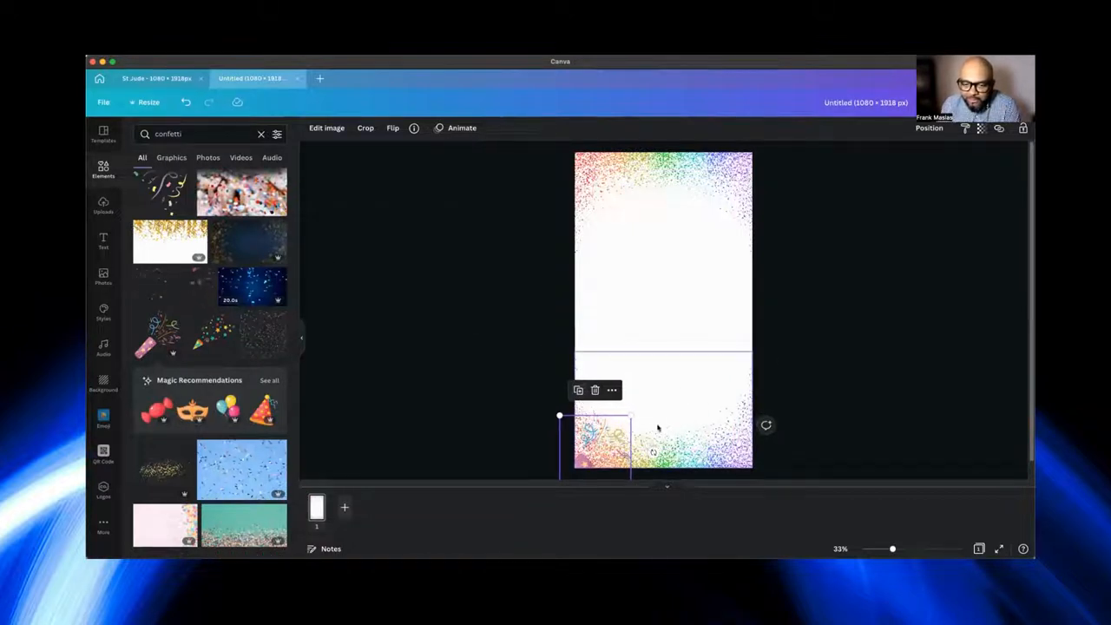
click(152, 336)
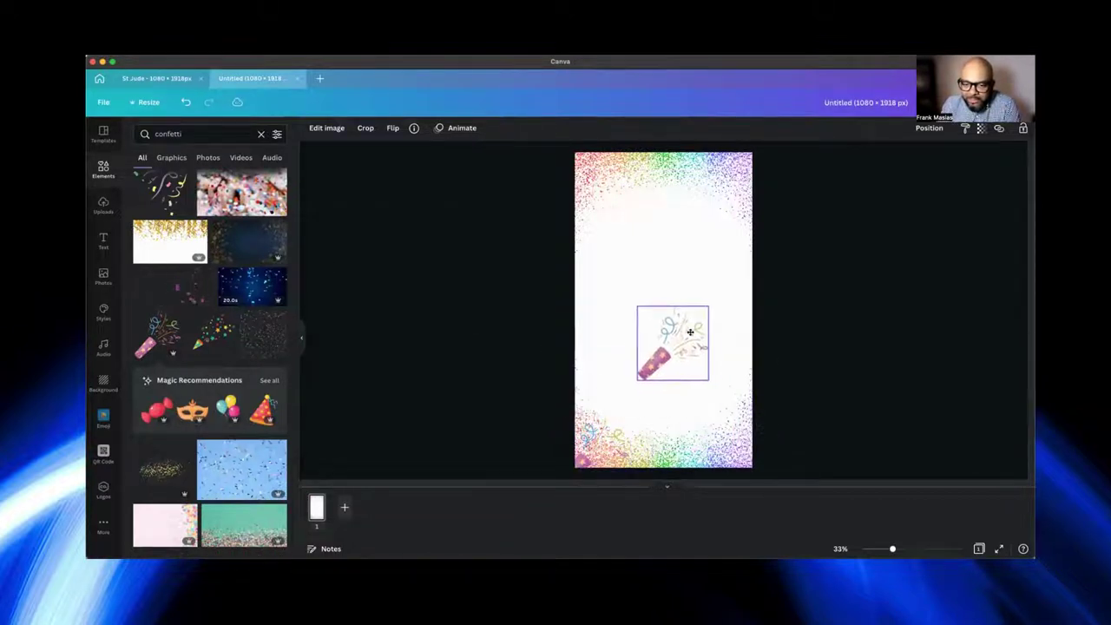
click(392, 127)
click(417, 150)
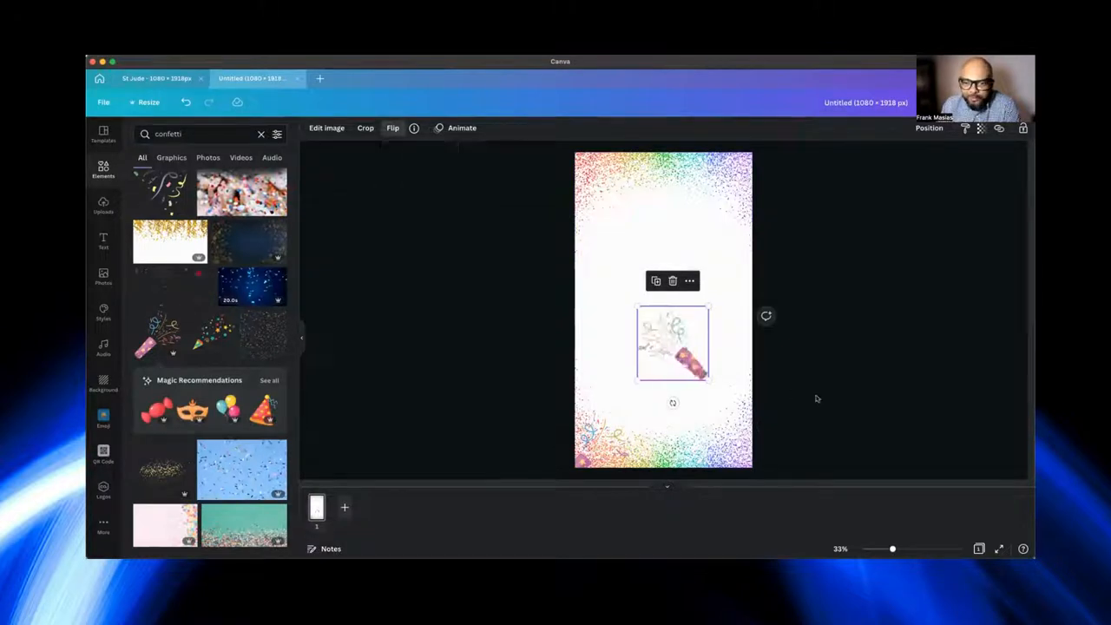
Tuck the mirrored party popper snugly into the bottom-right corner
drag(673, 342, 749, 464)
click(807, 415)
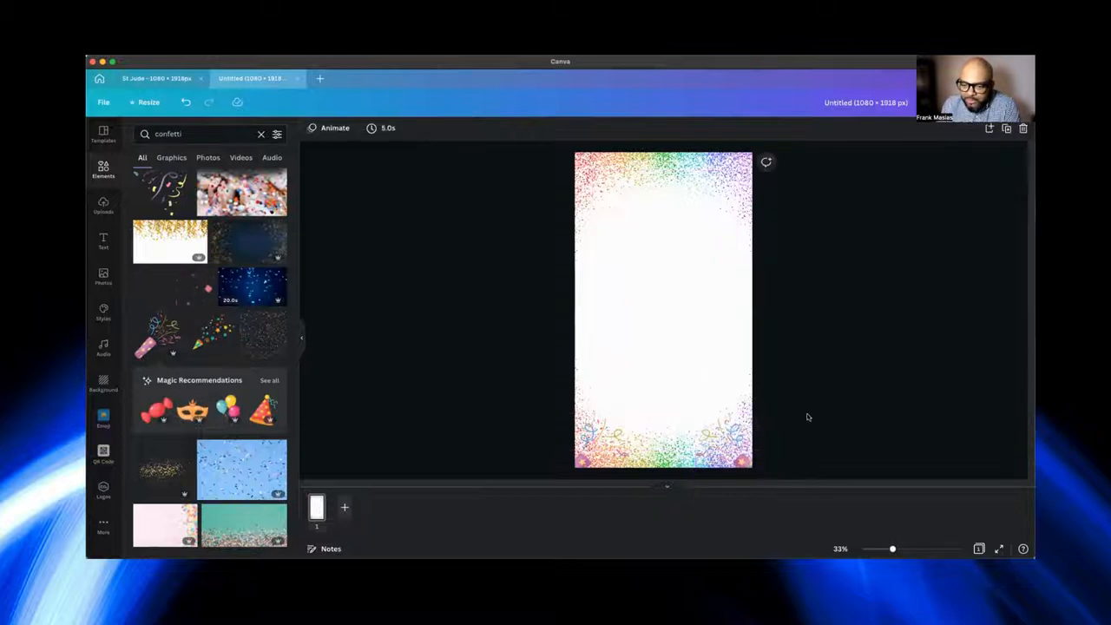
drag(743, 455, 744, 453)
click(881, 337)
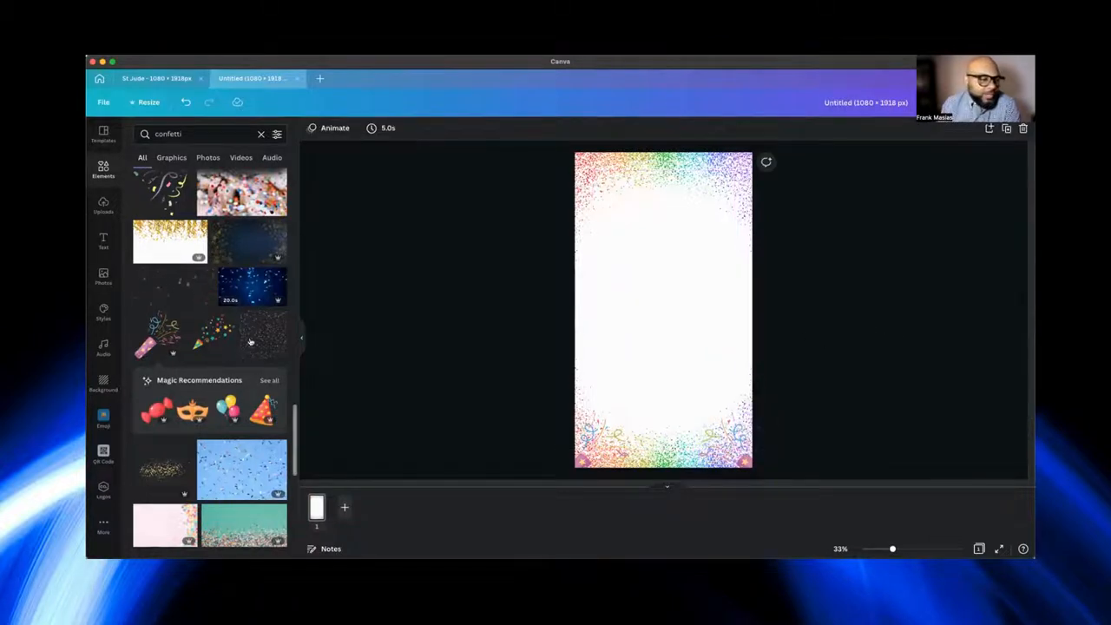
scroll(247, 386, down, 2)
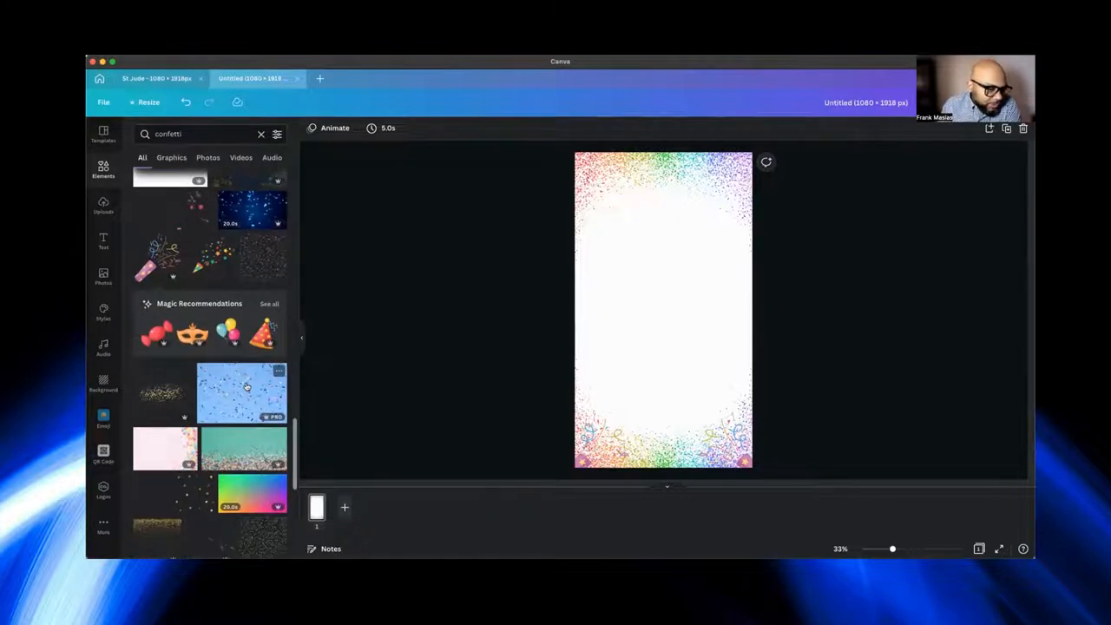
scroll(245, 382, down, 5)
scroll(246, 382, down, 3)
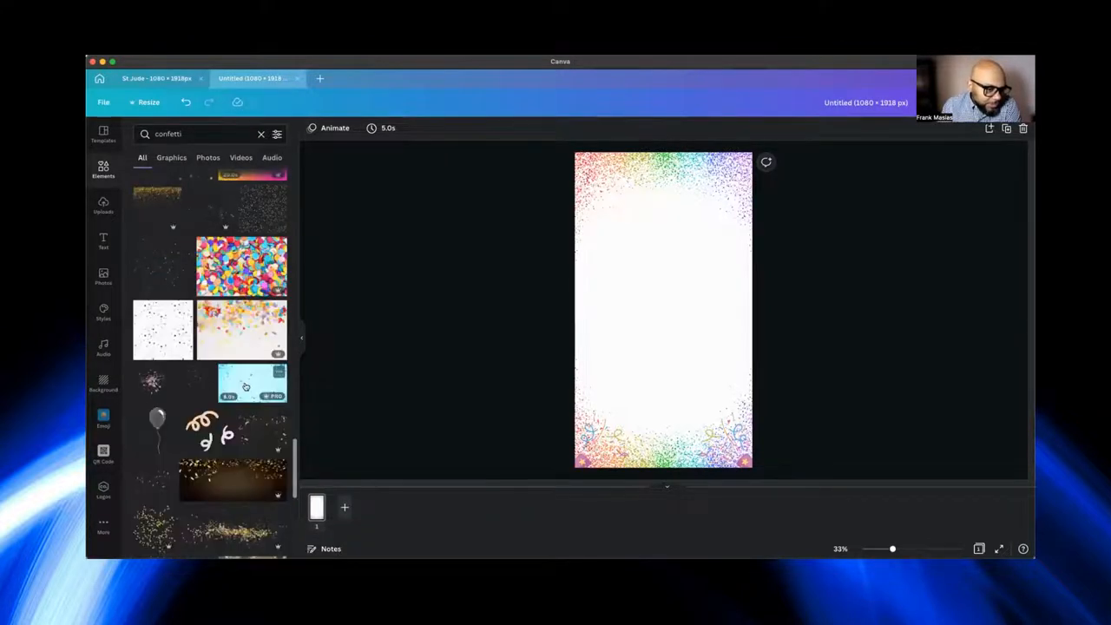
scroll(245, 384, up, 10)
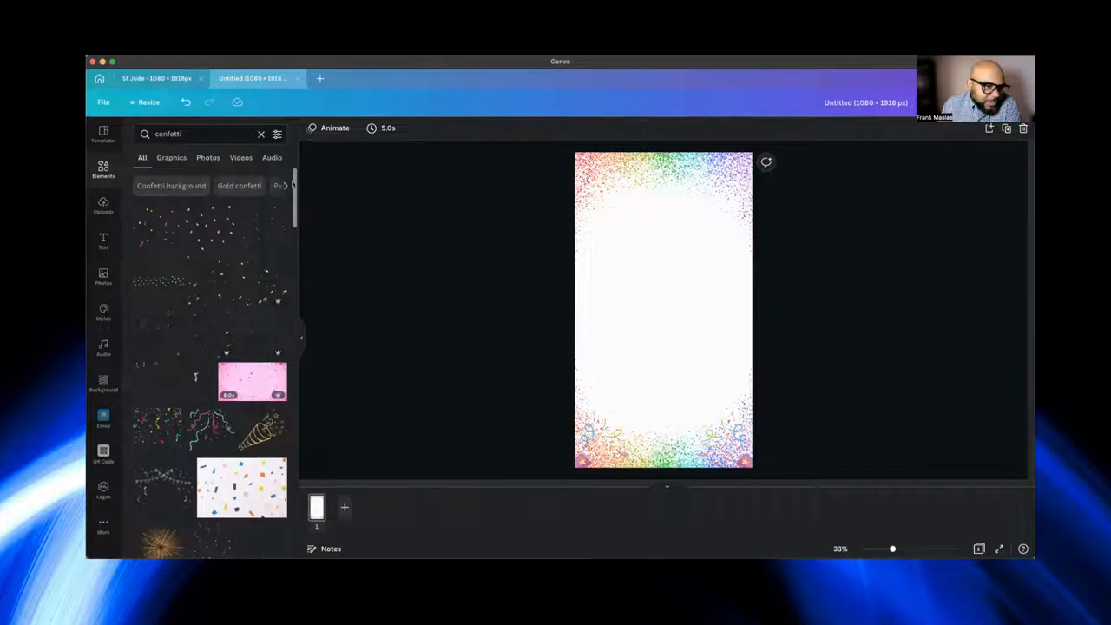
click(282, 185)
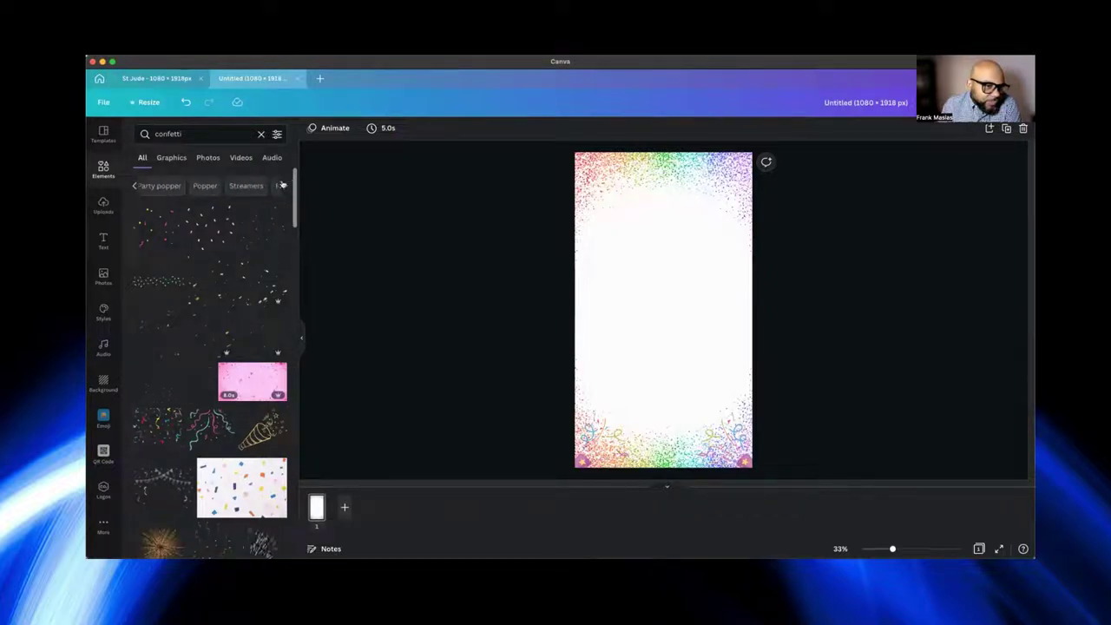
click(159, 186)
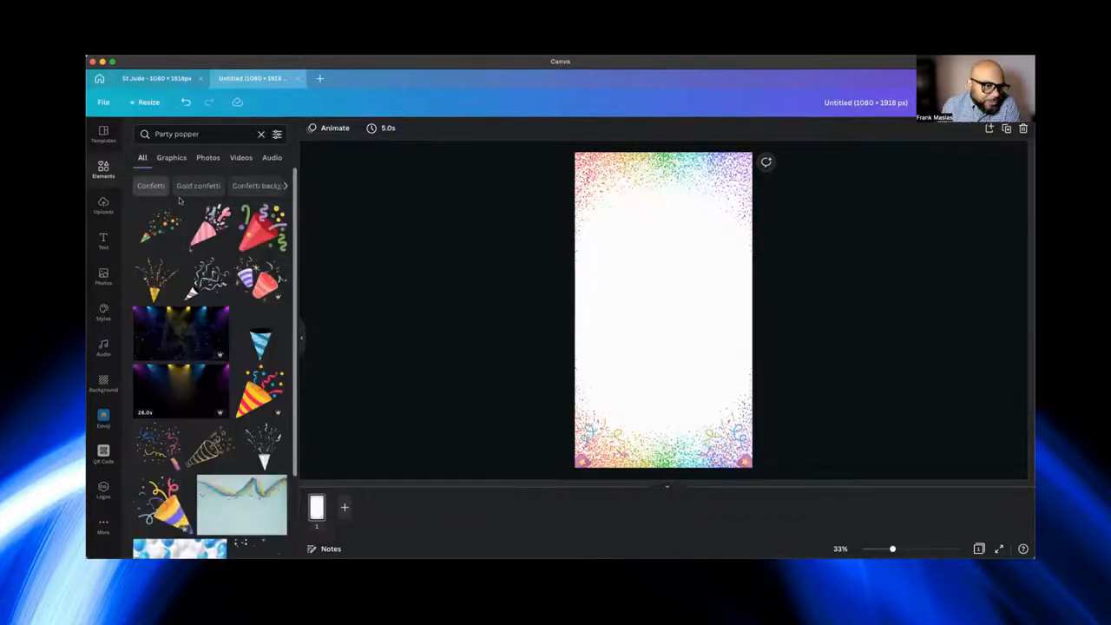
scroll(197, 391, down, 3)
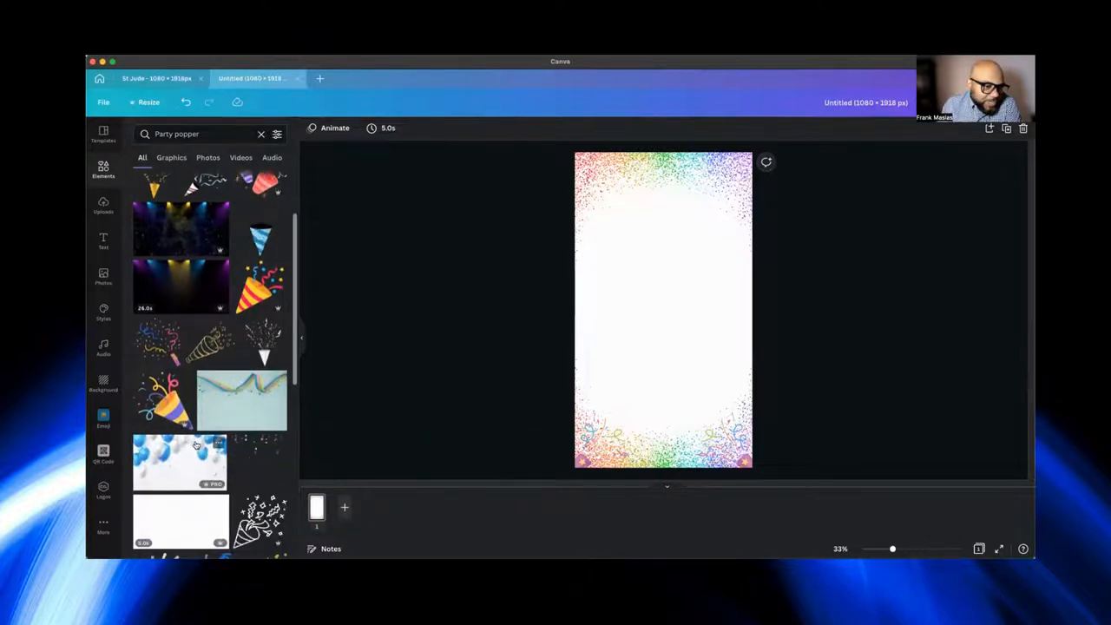
scroll(197, 445, down, 3)
scroll(197, 445, down, 3)
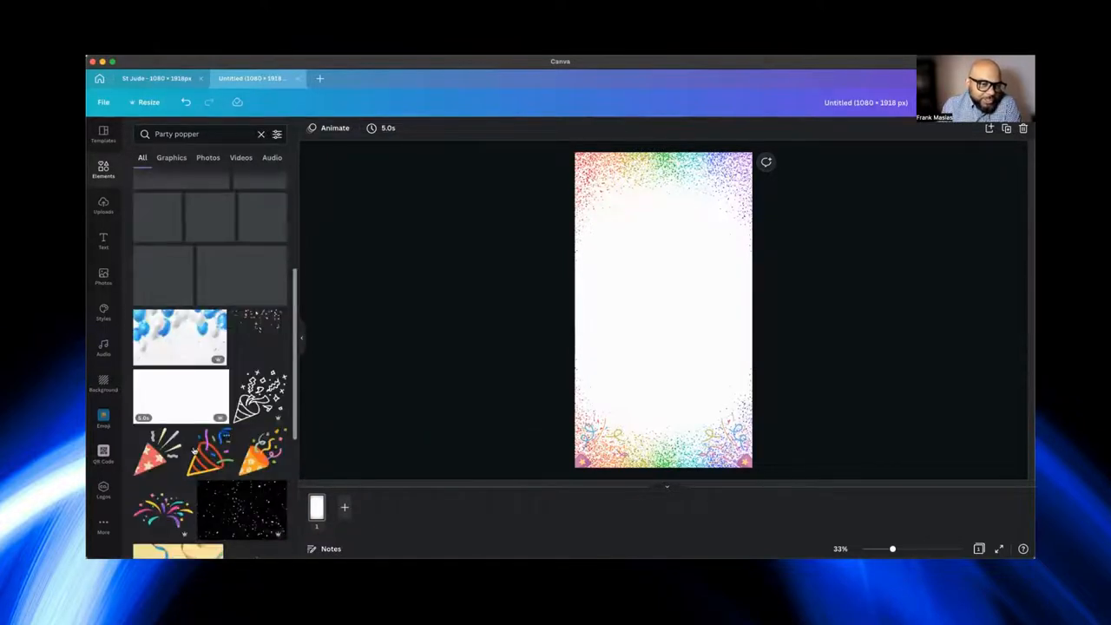
scroll(193, 390, up, 6)
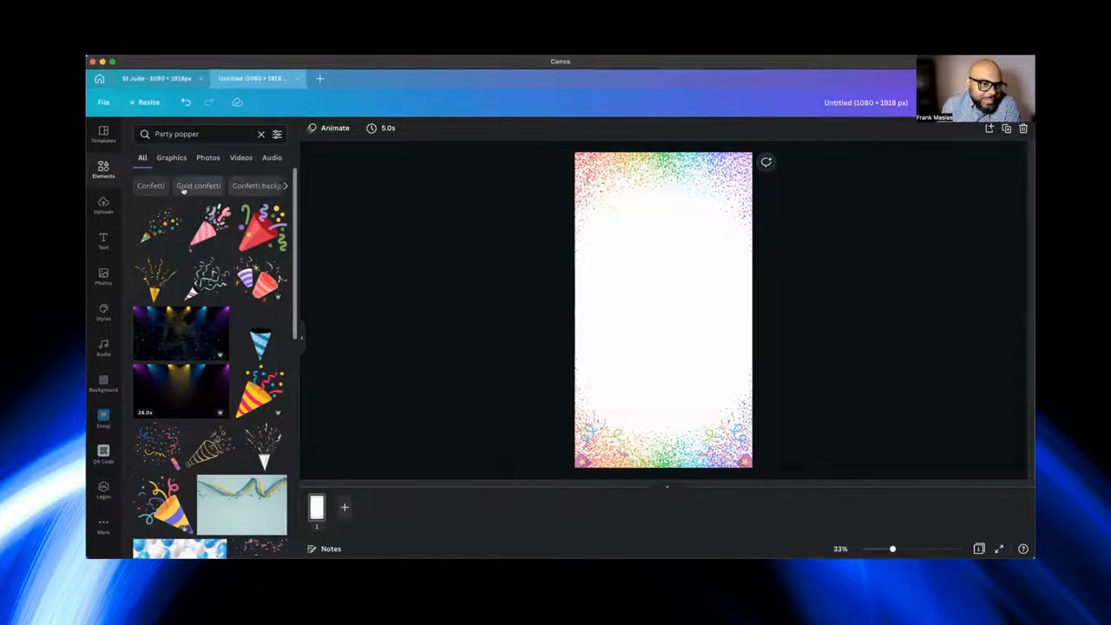
click(156, 185)
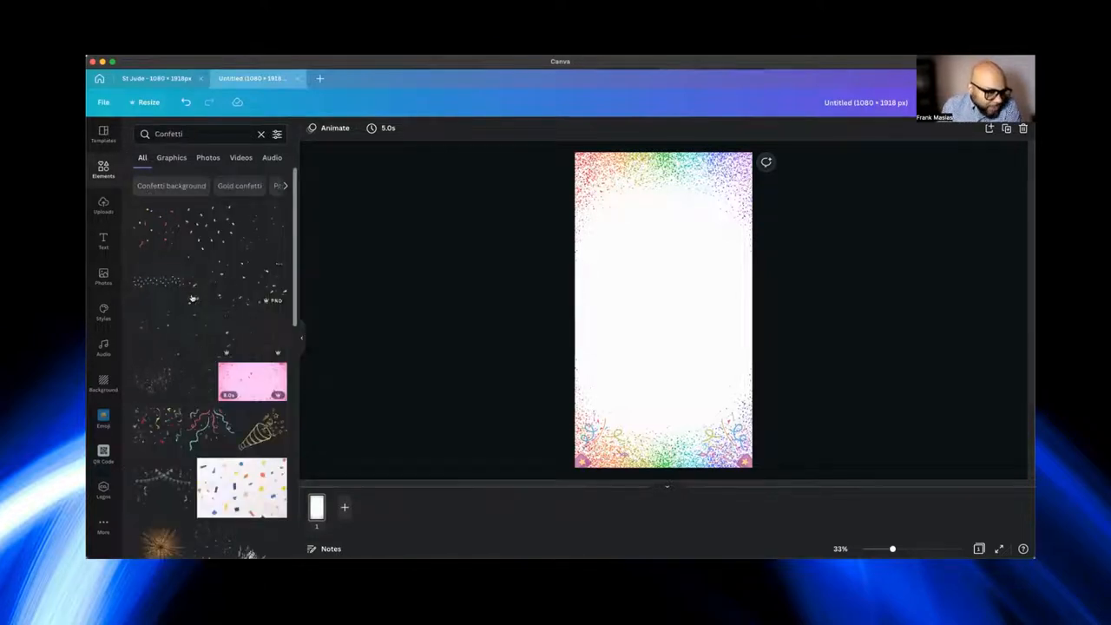
scroll(209, 354, down, 2)
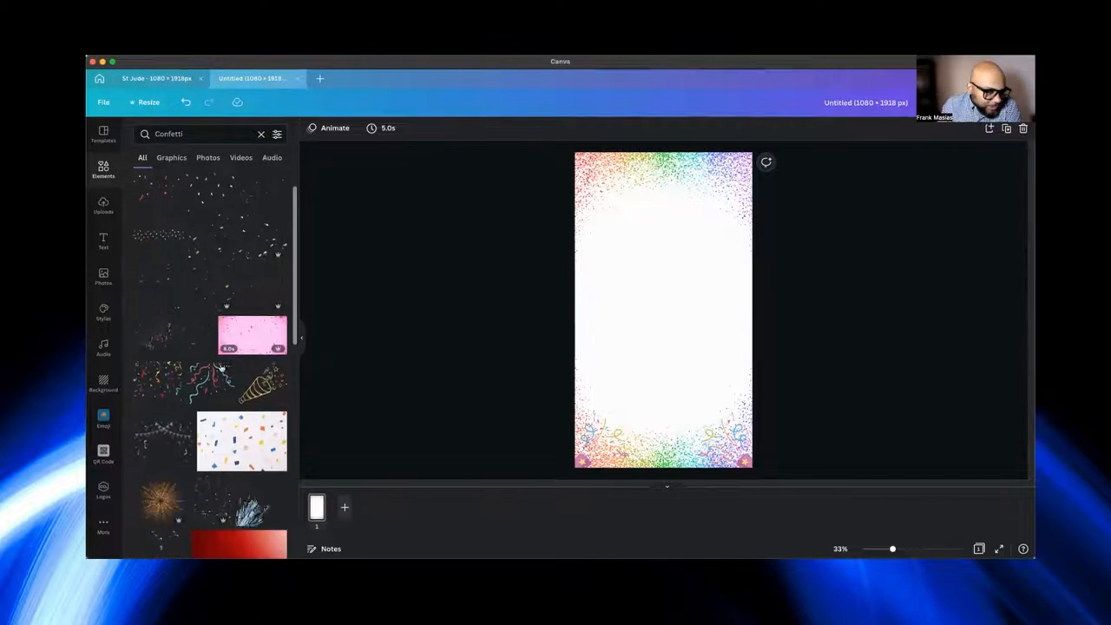
scroll(224, 369, down, 3)
scroll(224, 368, down, 3)
scroll(224, 369, down, 3)
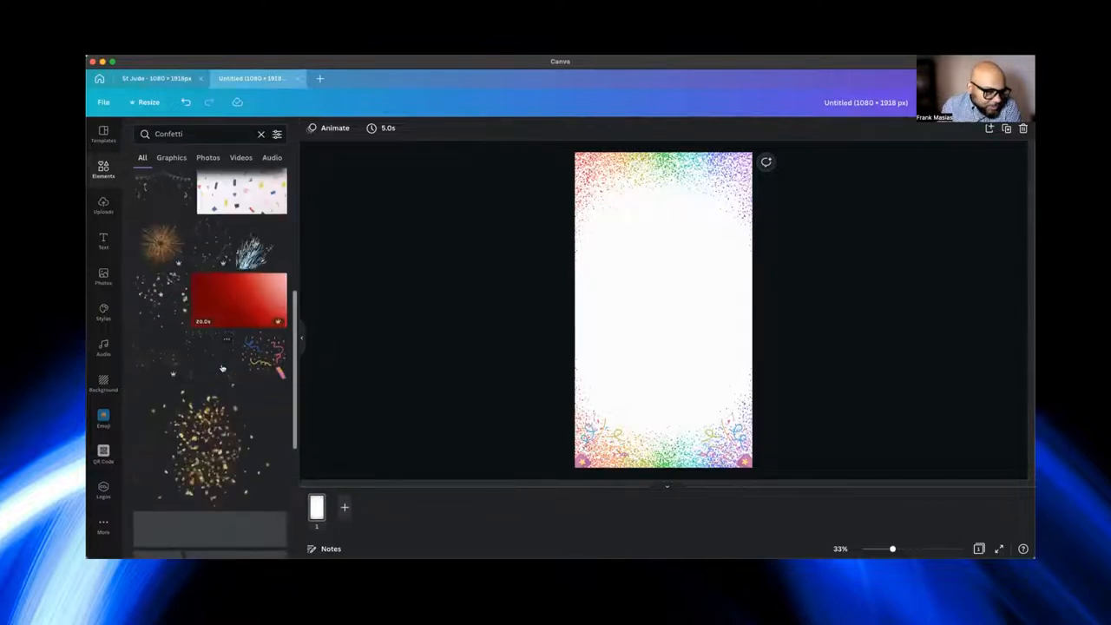
scroll(224, 369, down, 3)
scroll(221, 368, down, 3)
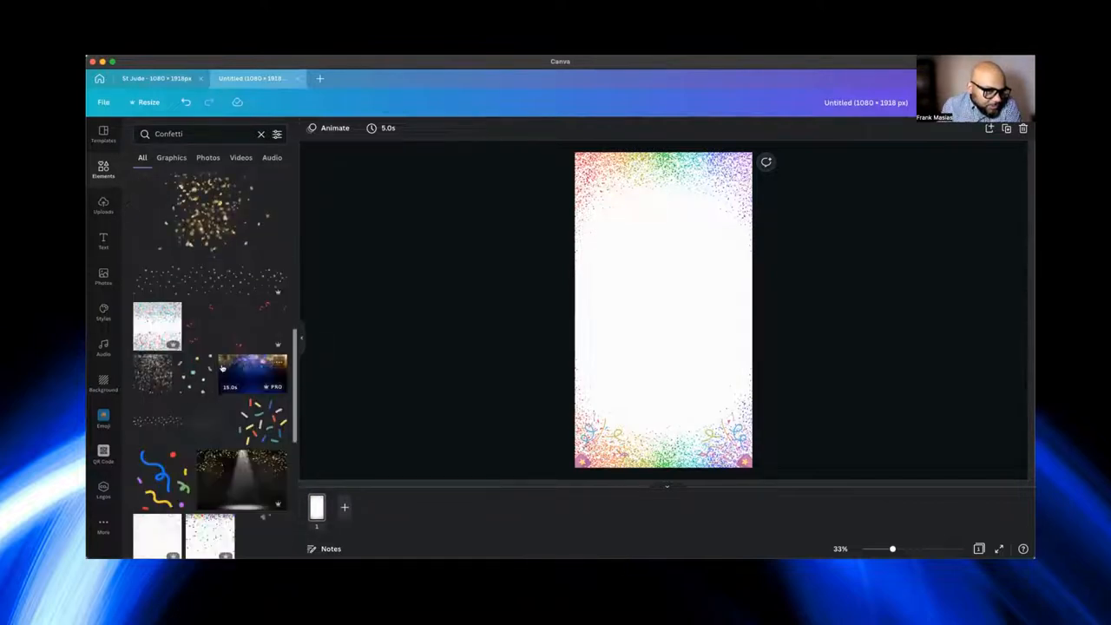
scroll(222, 369, down, 3)
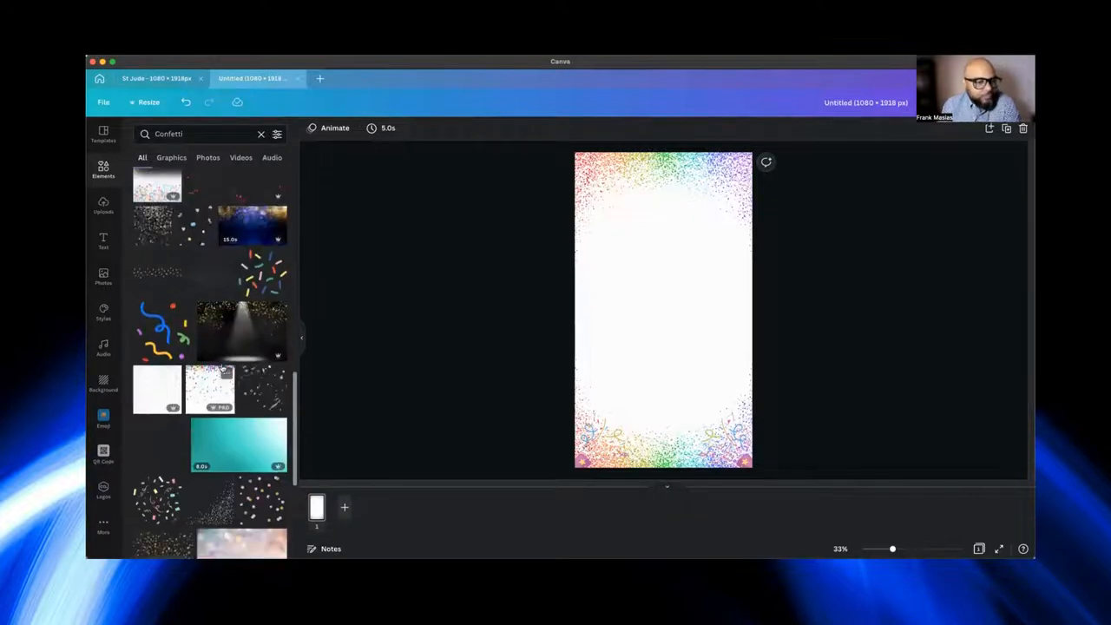
scroll(222, 369, down, 2)
scroll(222, 368, down, 2)
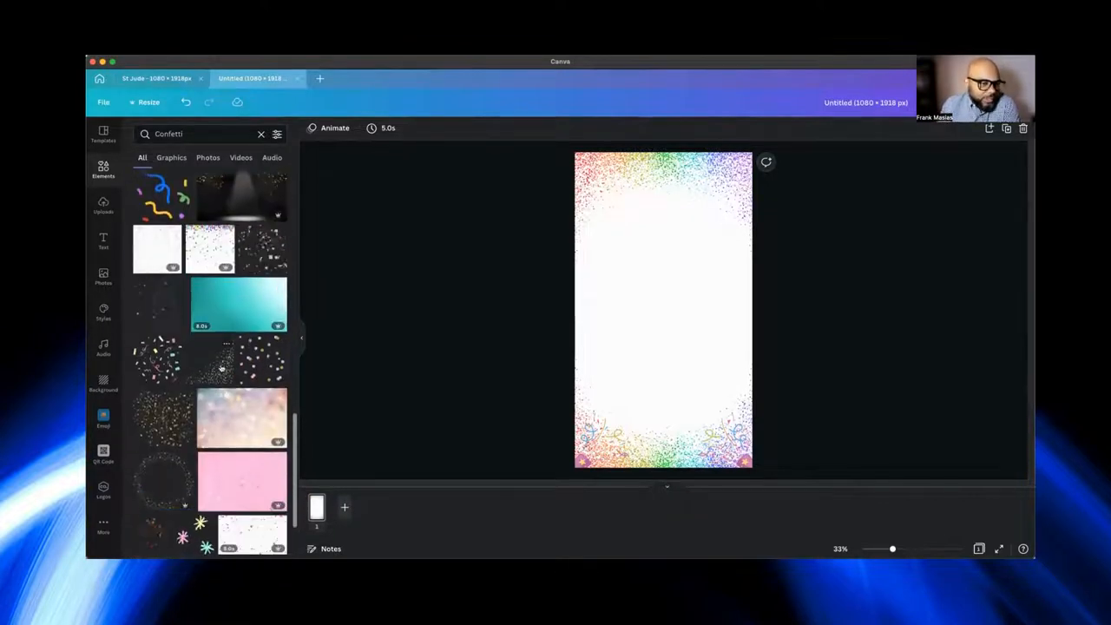
Add a confetti image and try the Background Remover from Edit image
click(210, 249)
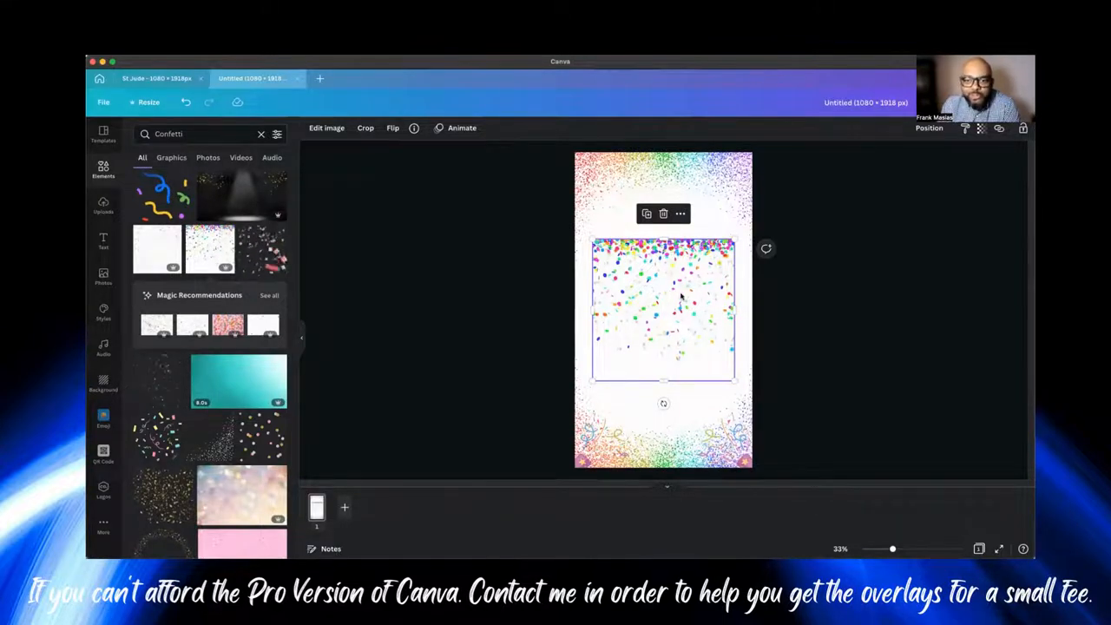
click(327, 128)
click(326, 128)
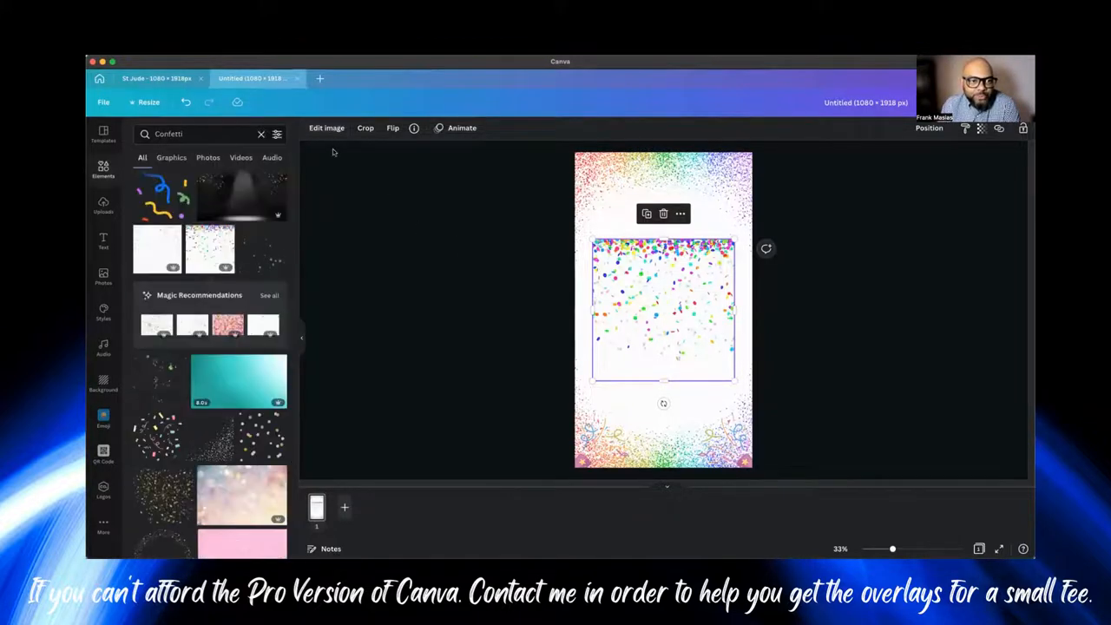
click(327, 128)
click(208, 281)
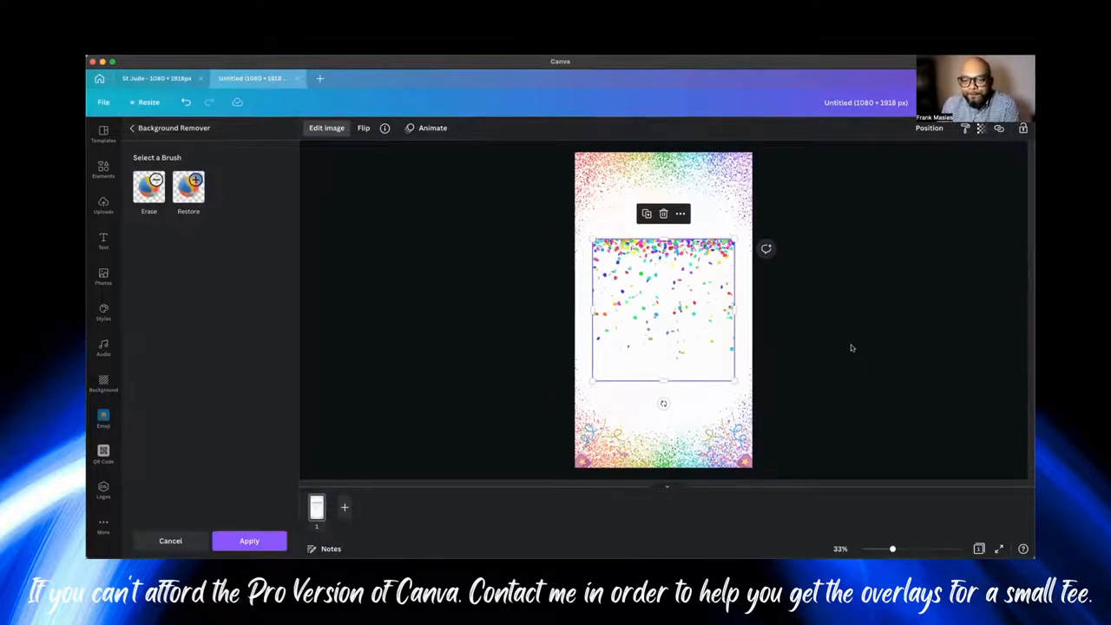
Position the confetti image over the page bottom and enlarge it to the full page width
drag(673, 299, 838, 272)
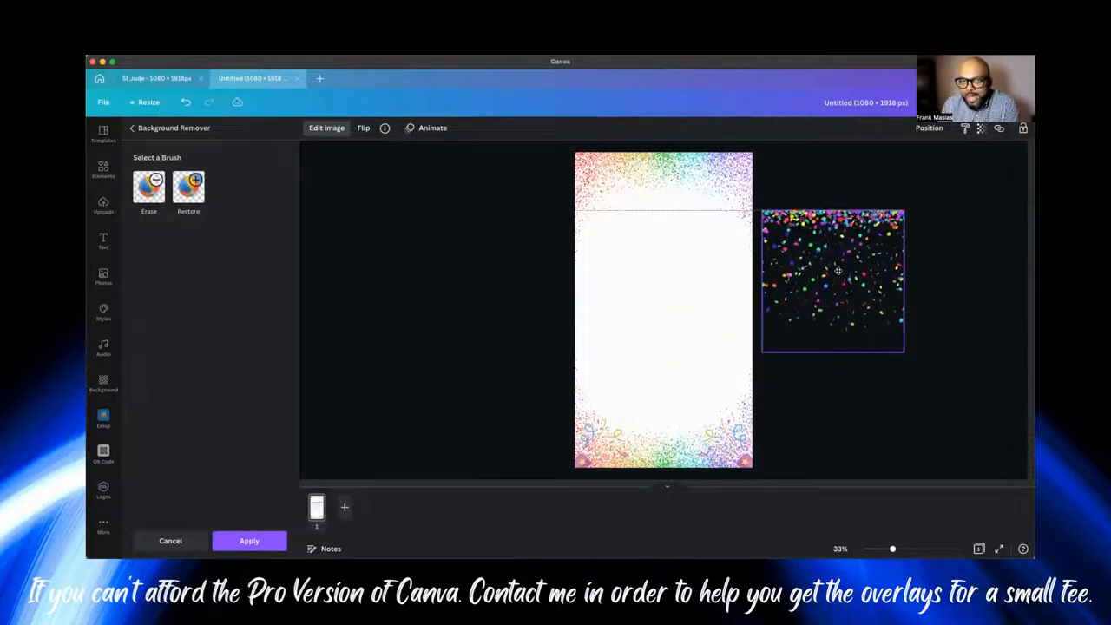
drag(838, 272, 833, 276)
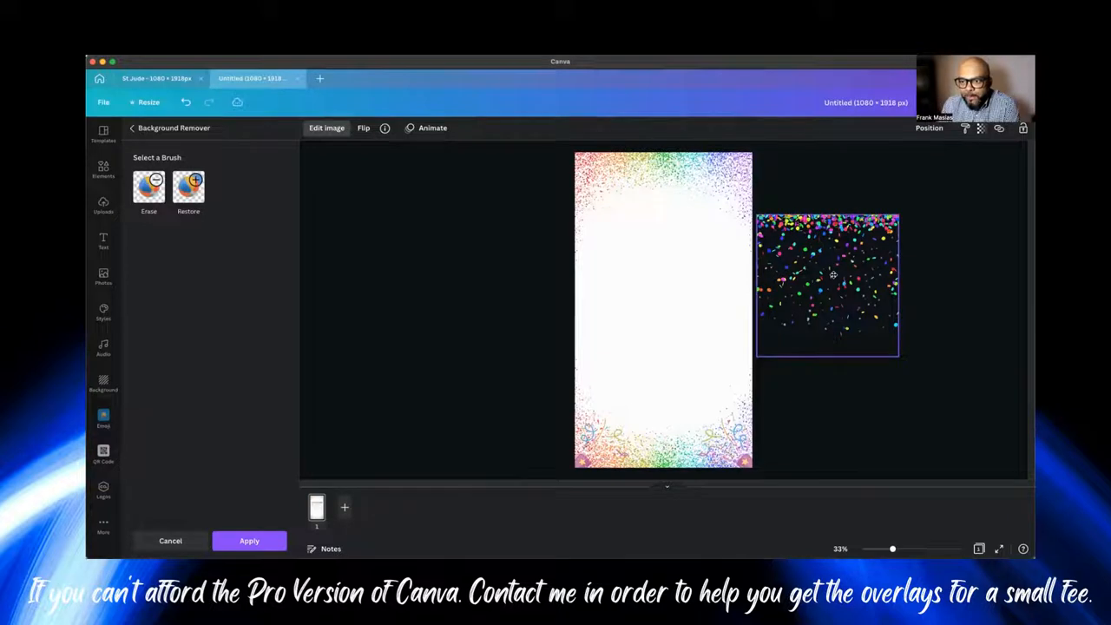
mouse_move(833, 276)
mouse_down()
mouse_move(668, 391)
mouse_move(690, 377)
mouse_up()
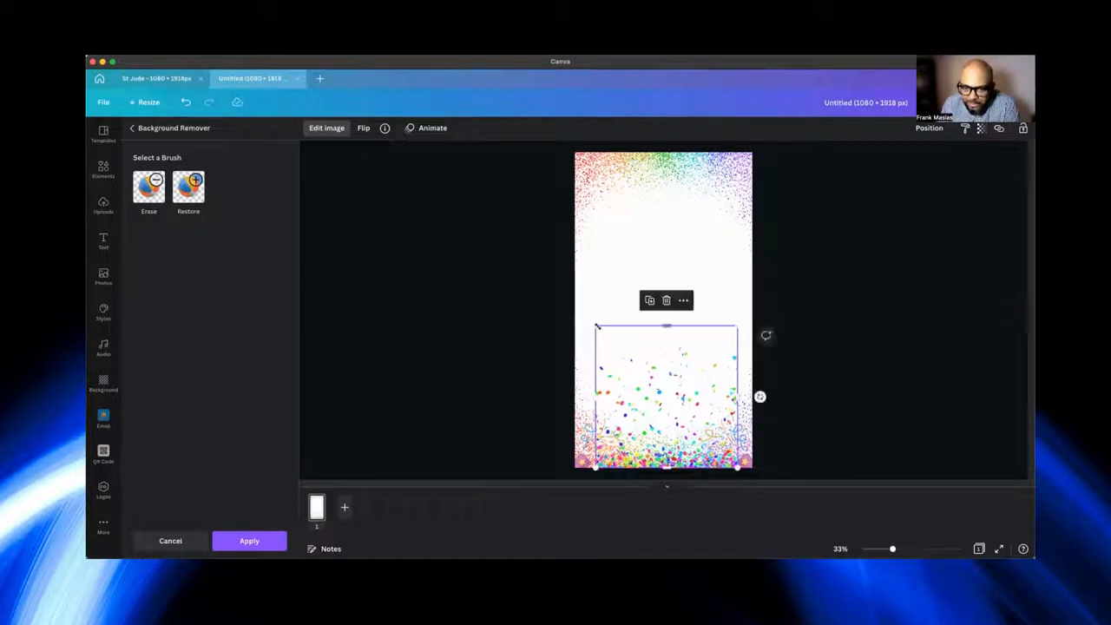
drag(595, 326, 574, 306)
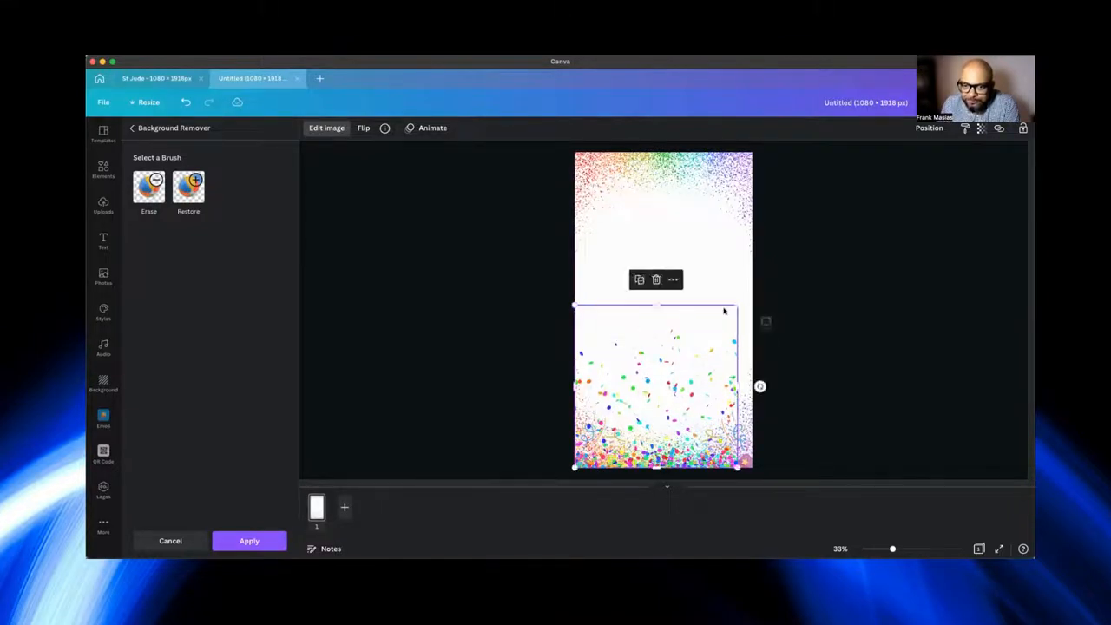
drag(739, 302, 753, 289)
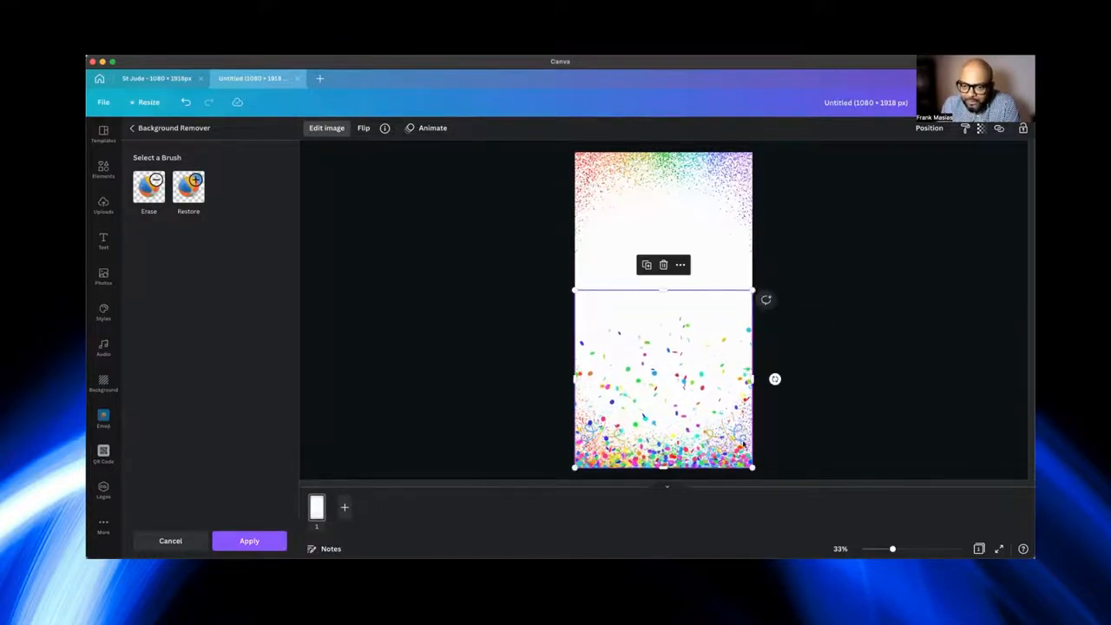
Send the lower confetti image to the back, behind the existing confetti border
right_click(688, 314)
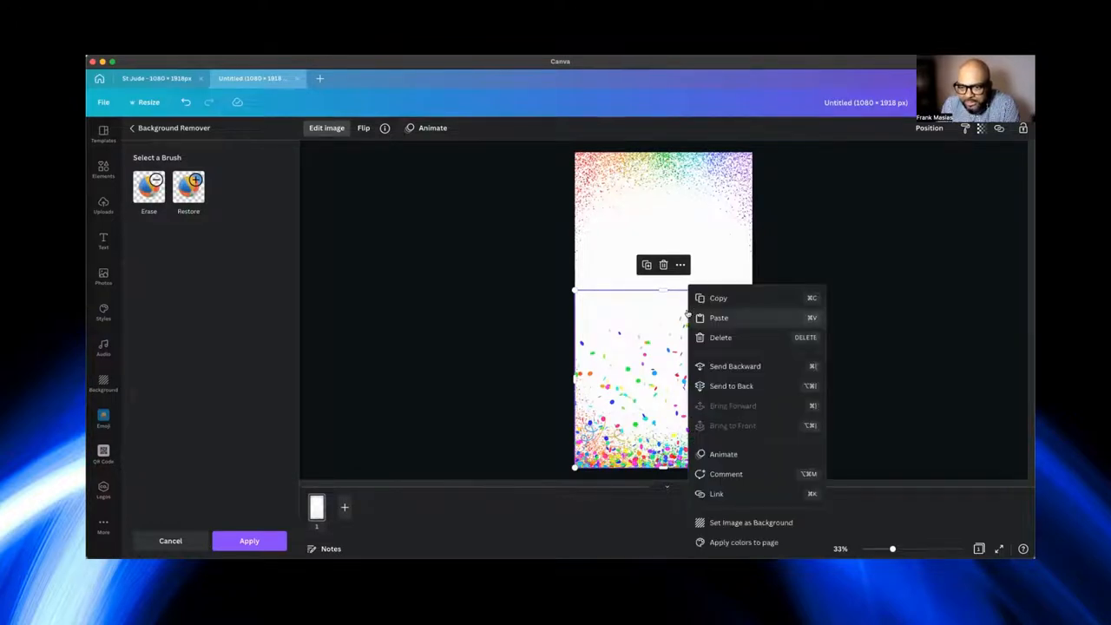
click(707, 318)
click(889, 262)
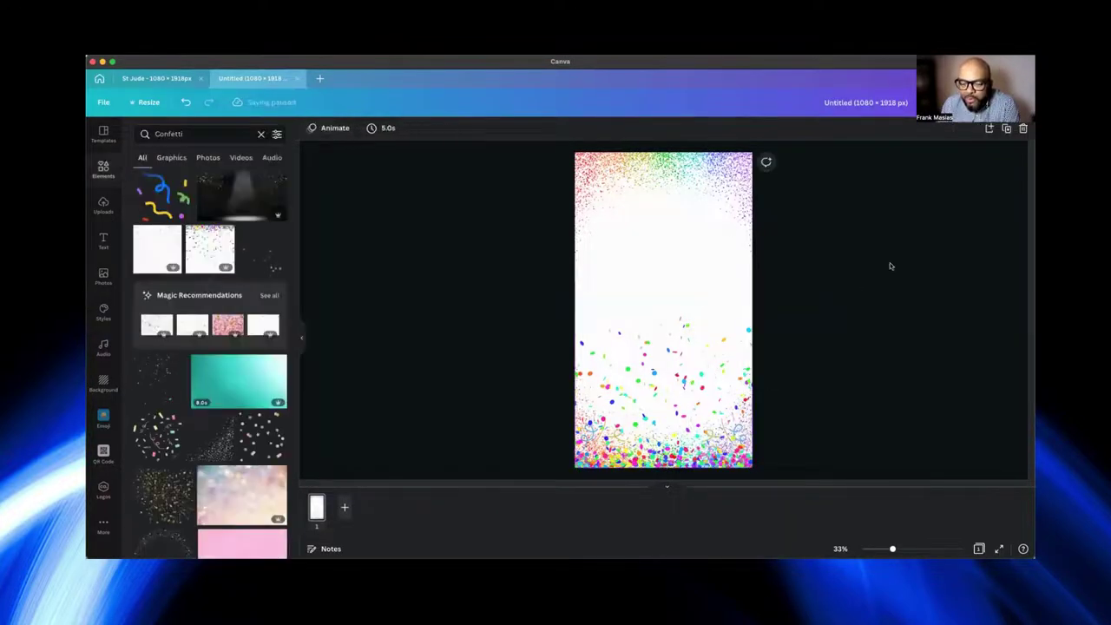
click(660, 365)
right_click(667, 320)
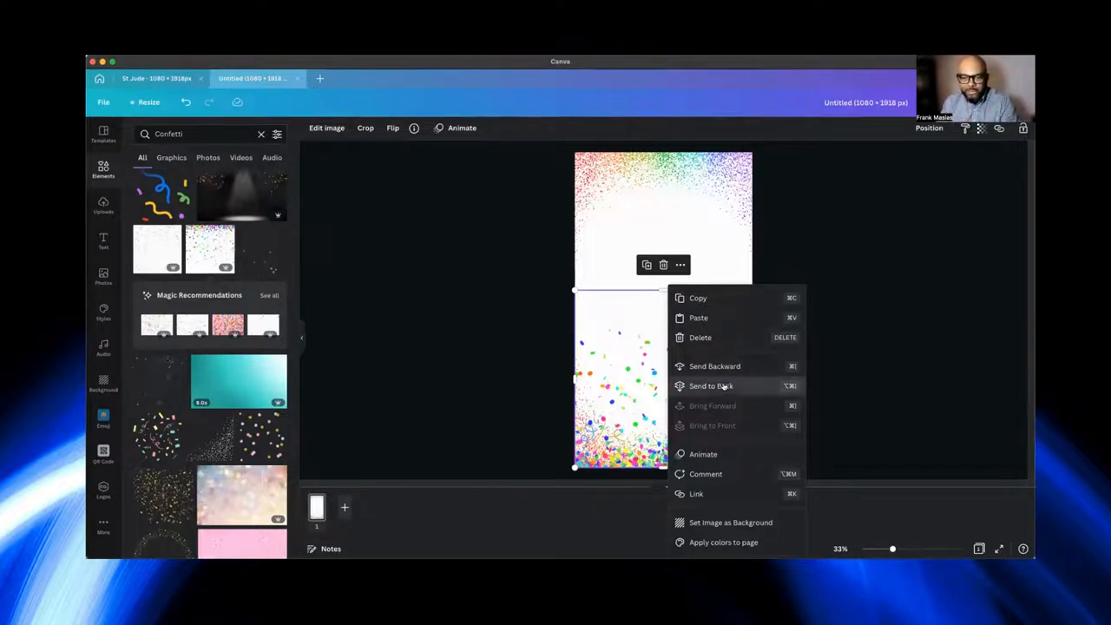
click(723, 385)
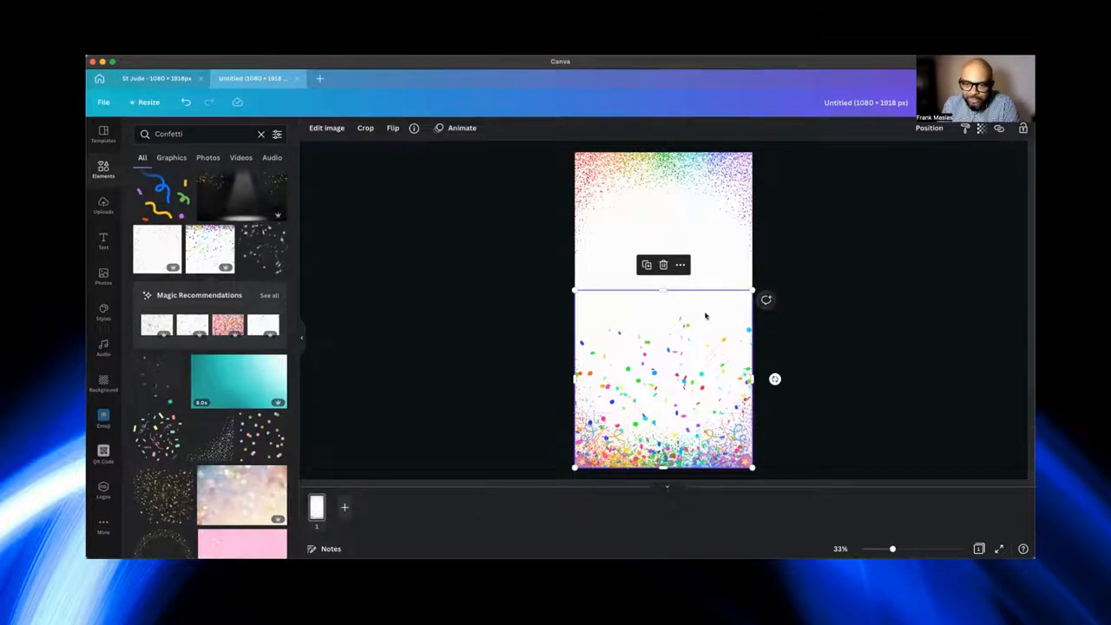
Move the lower confetti further down and add another confetti image at the page top
drag(705, 308, 705, 372)
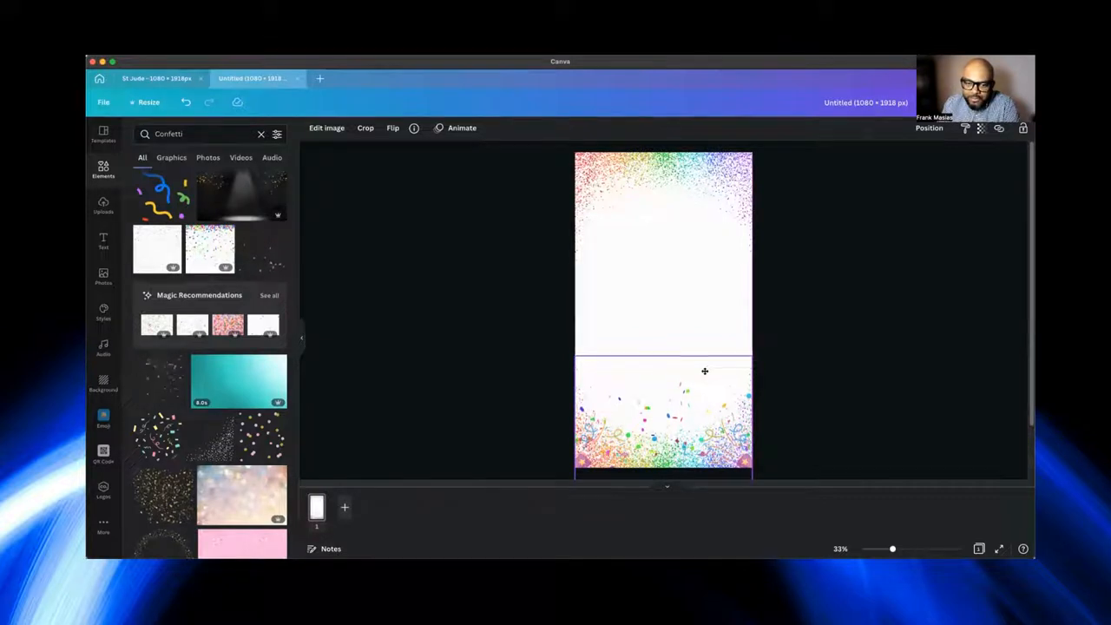
click(890, 299)
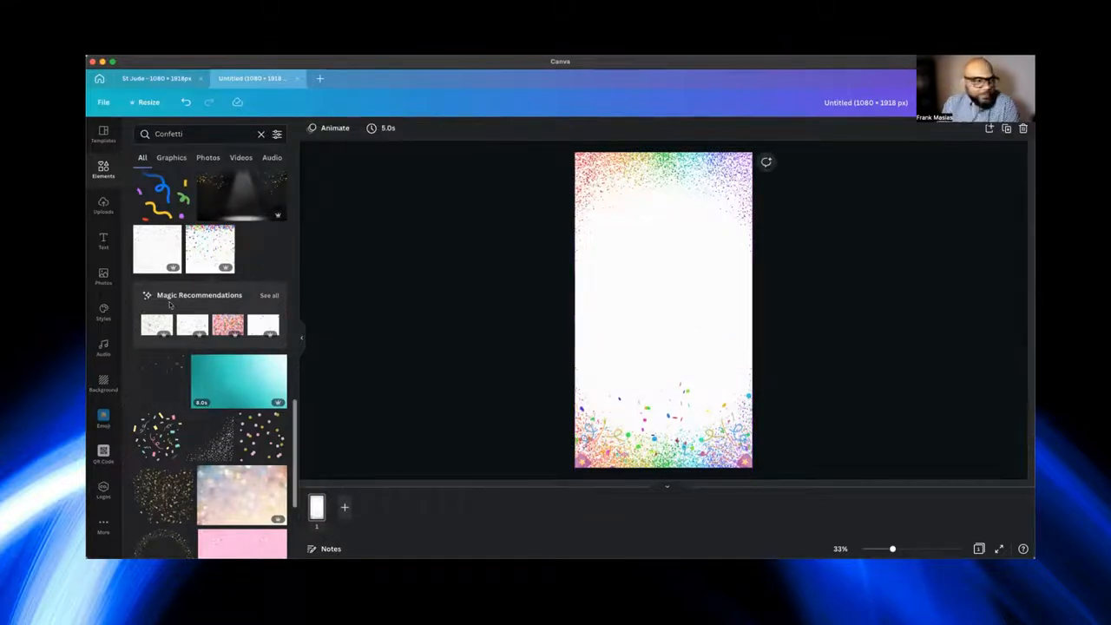
scroll(202, 404, down, 5)
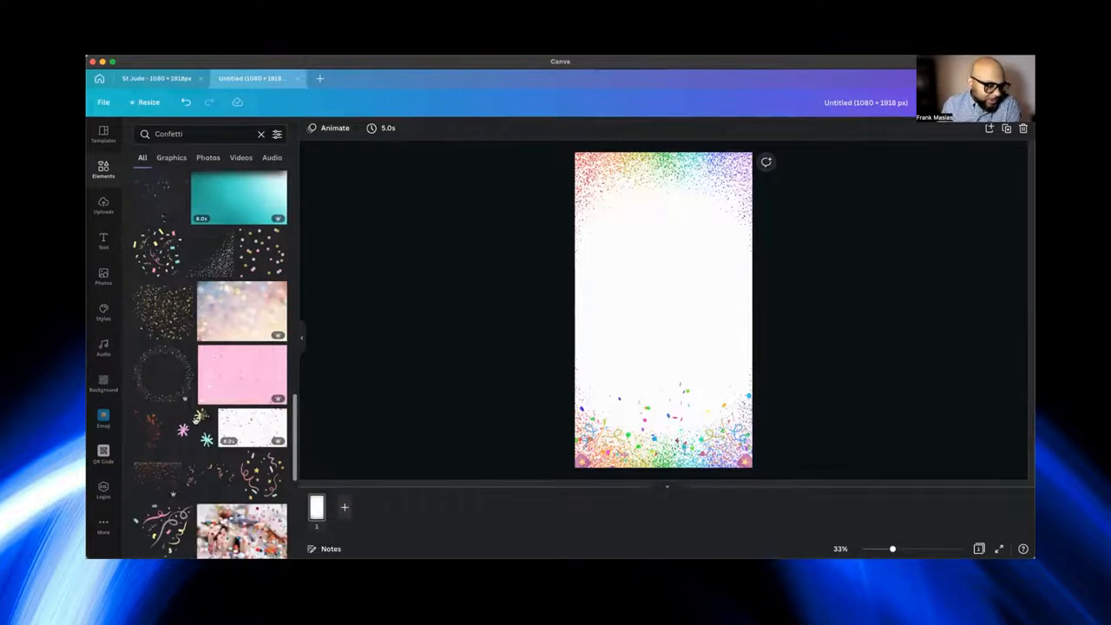
click(160, 473)
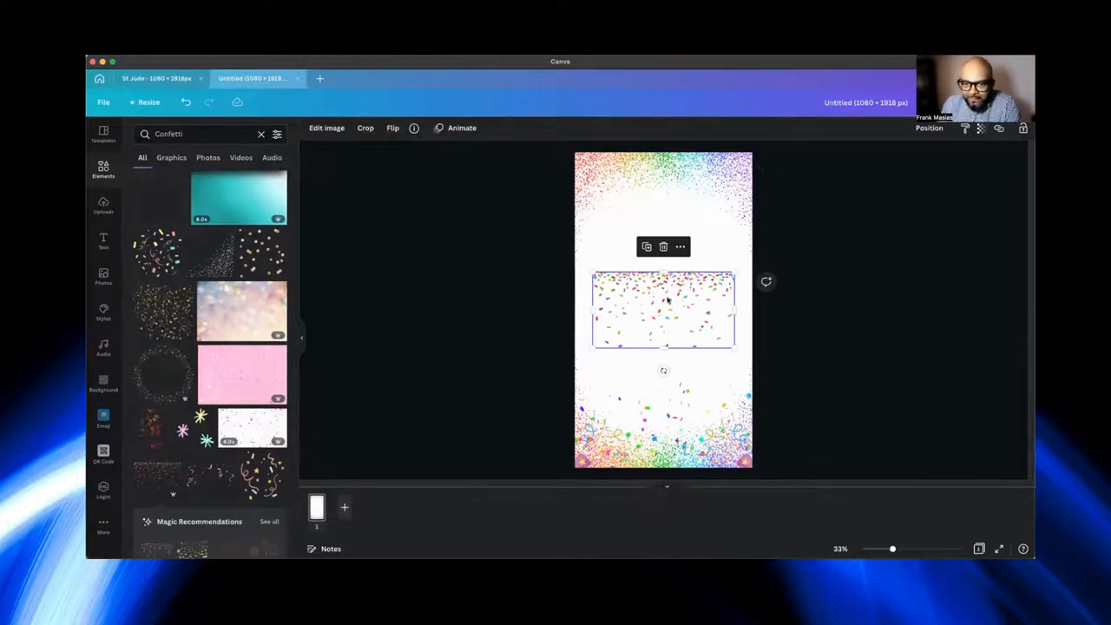
drag(694, 302, 695, 195)
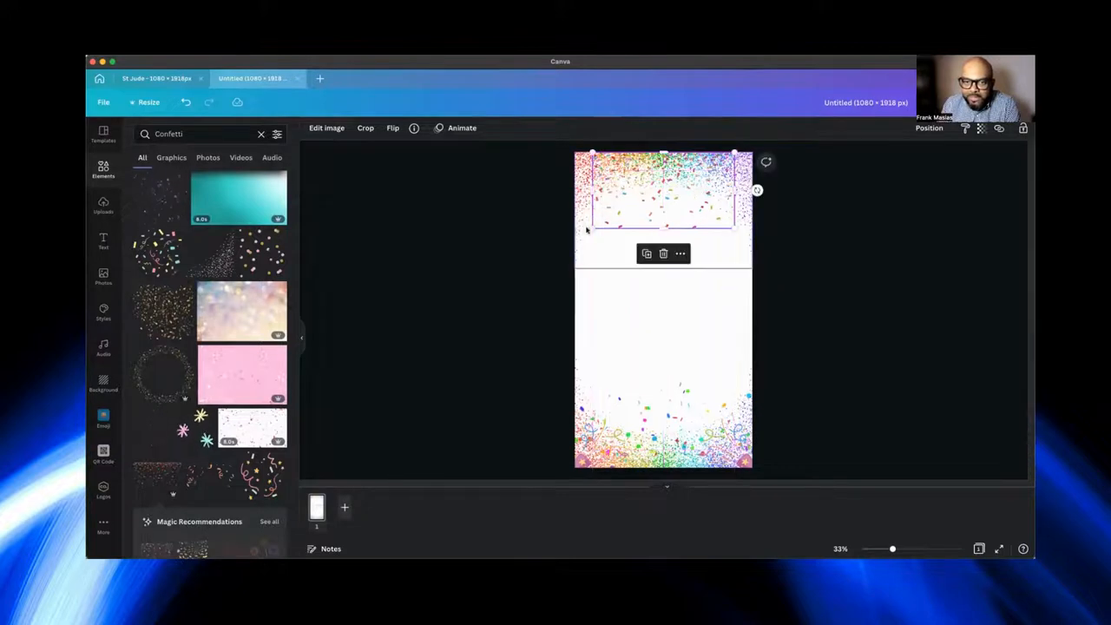
Stretch the top confetti image to 1080 × 600 across the full width and nudge it up
drag(593, 228, 576, 241)
drag(735, 236, 751, 249)
drag(665, 249, 666, 251)
click(859, 193)
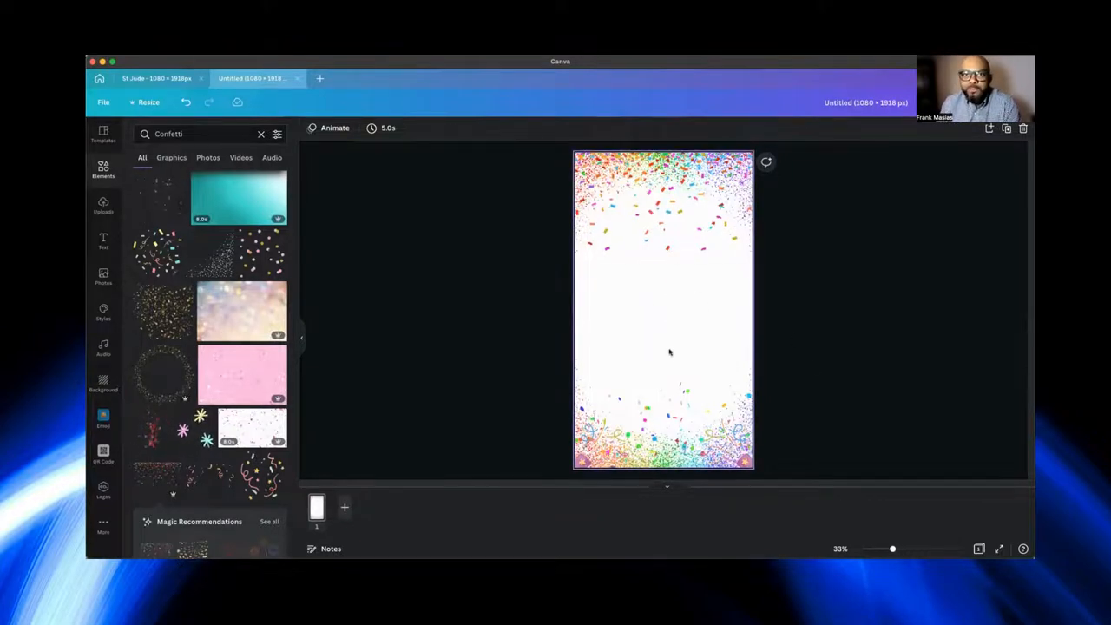
drag(701, 236, 703, 185)
click(845, 222)
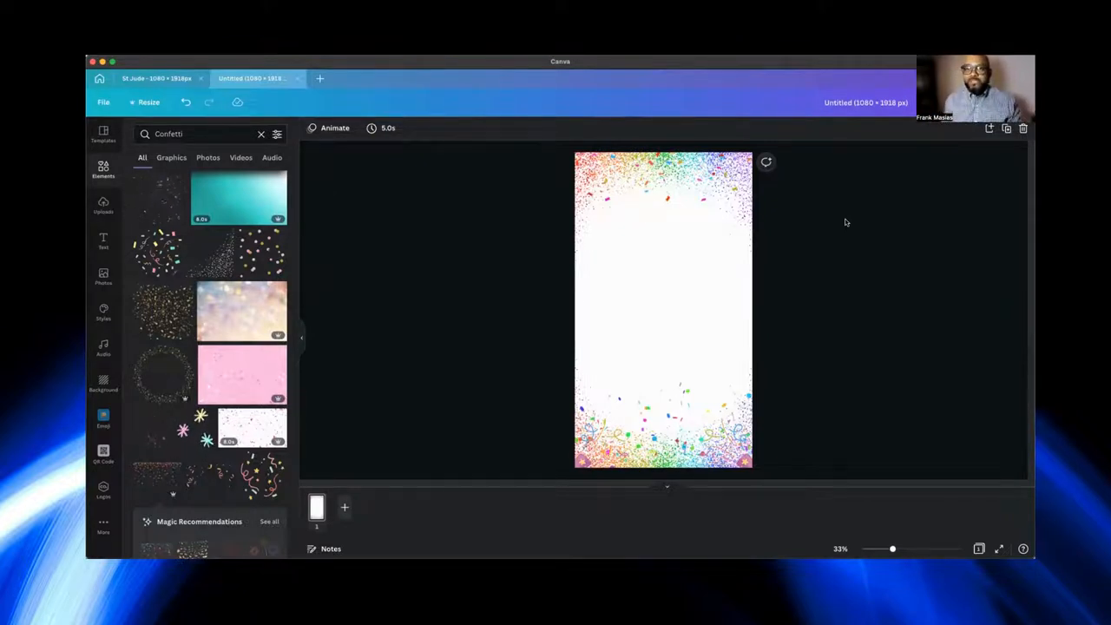
Give the Untitled confetti overlay a black page background
click(674, 298)
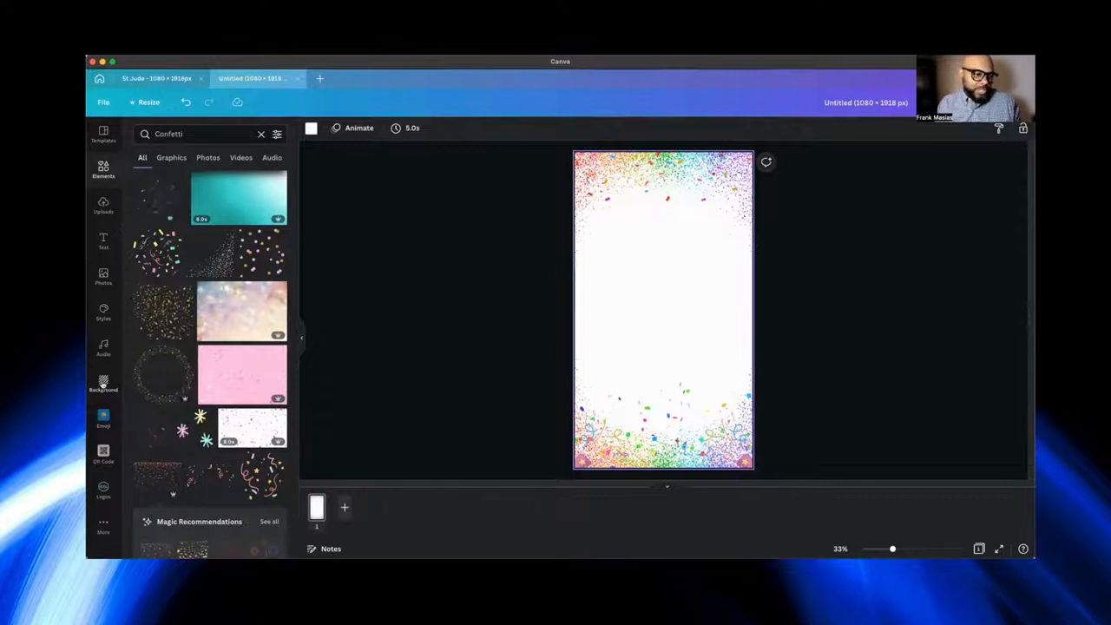
click(103, 382)
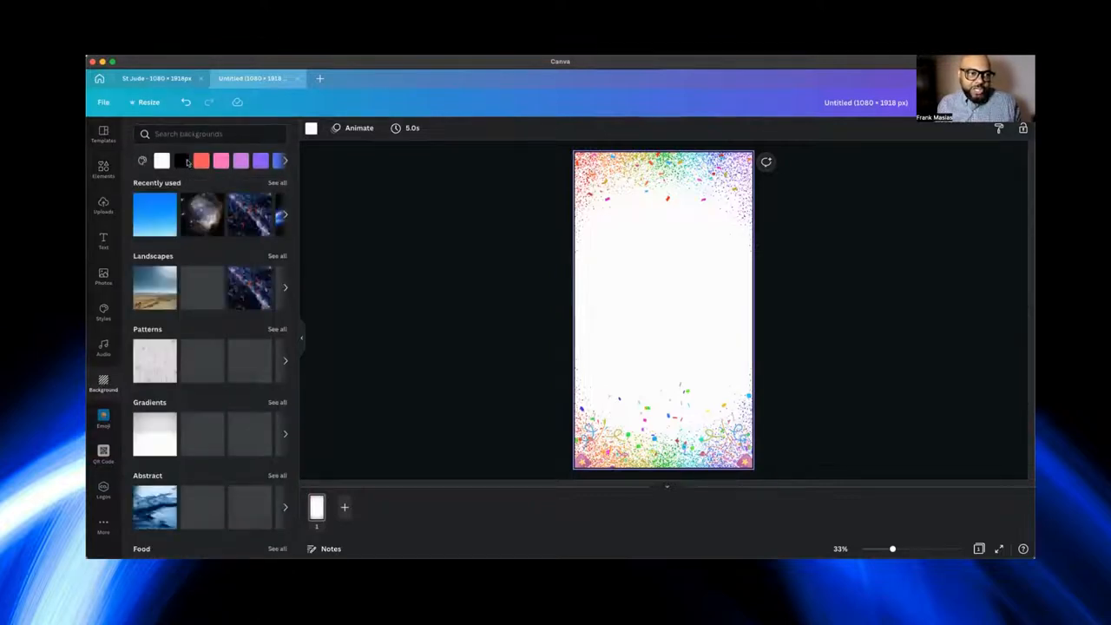
click(182, 161)
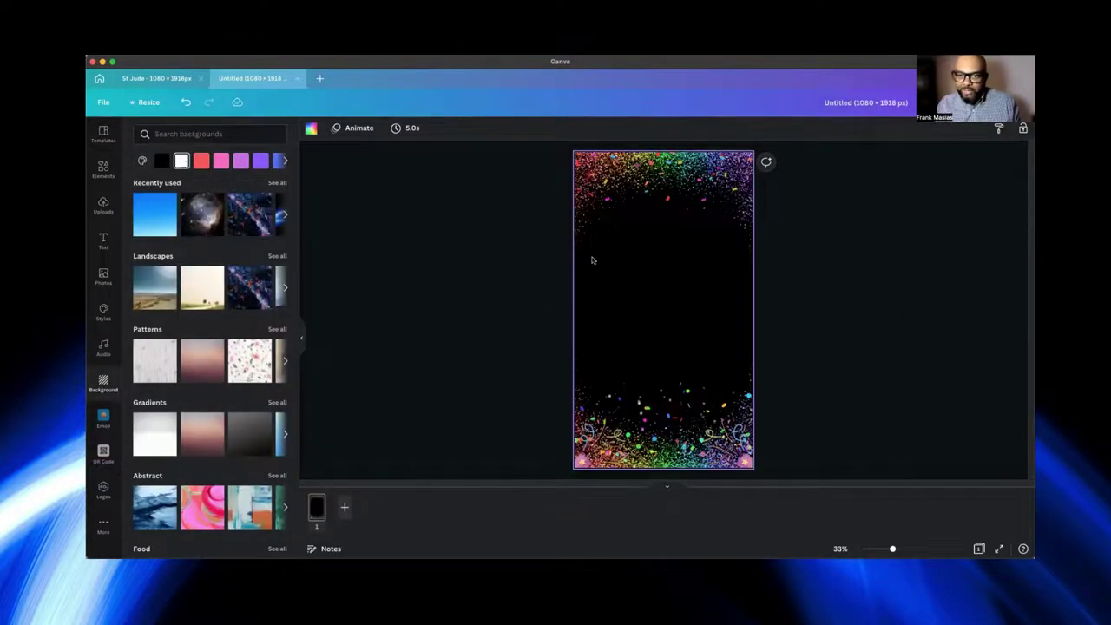
click(1001, 427)
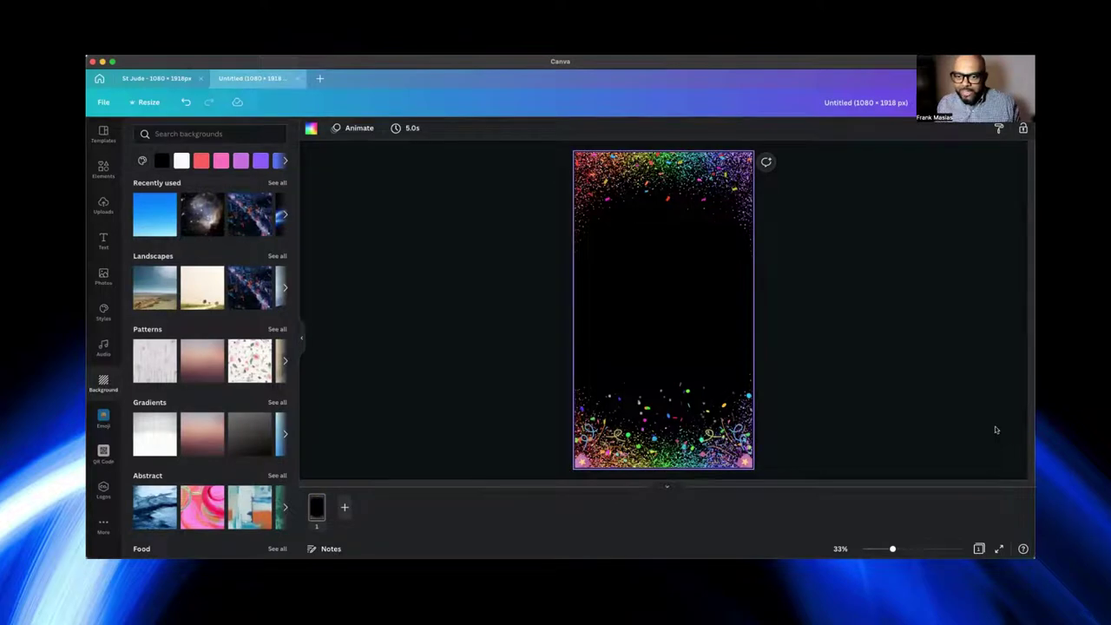
In the St Jude design, move the bottom confetti graphic up and make it taller
click(160, 78)
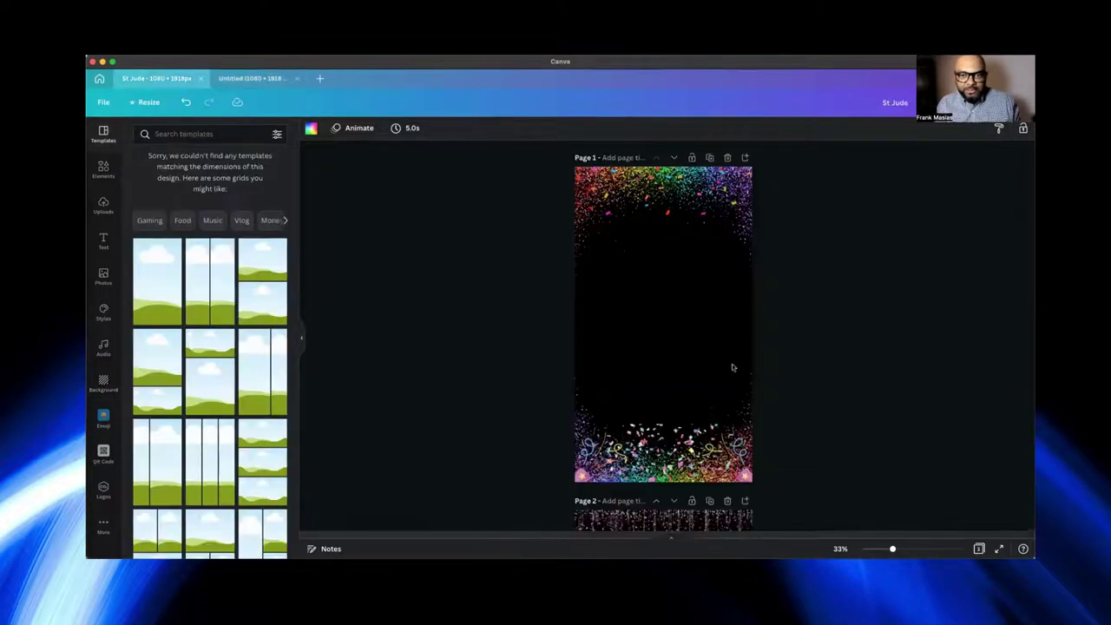
click(666, 301)
click(251, 78)
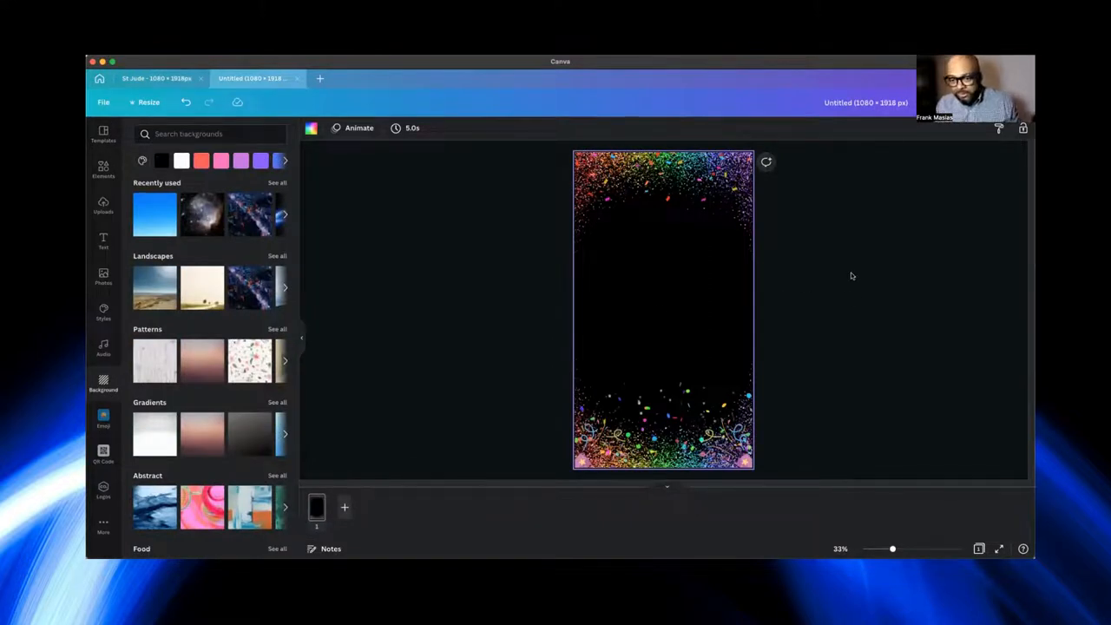
click(161, 78)
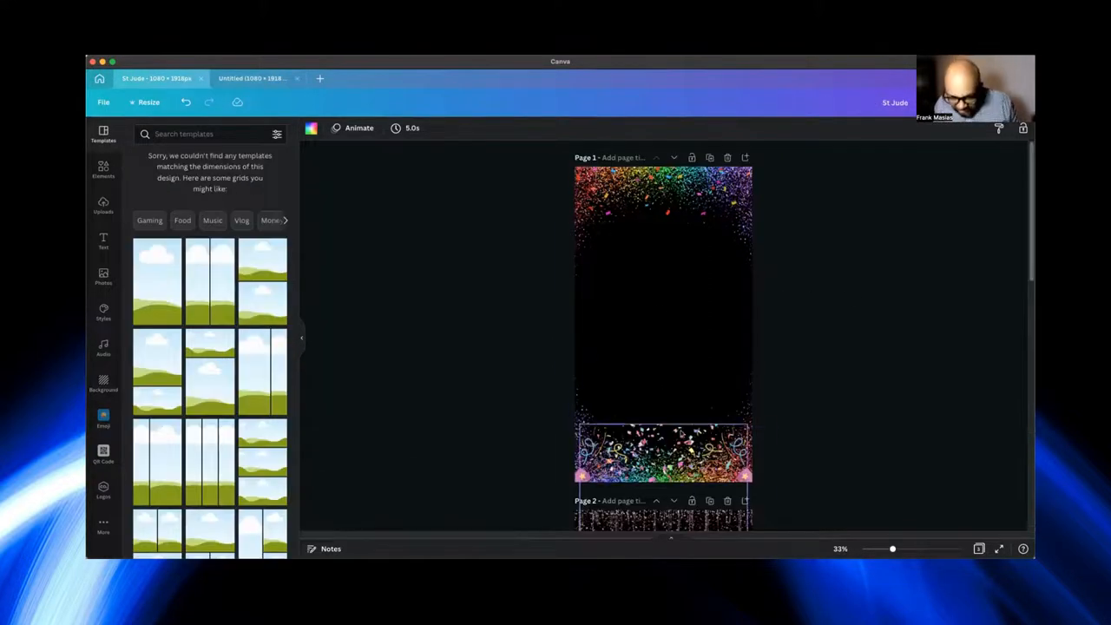
drag(668, 434, 668, 273)
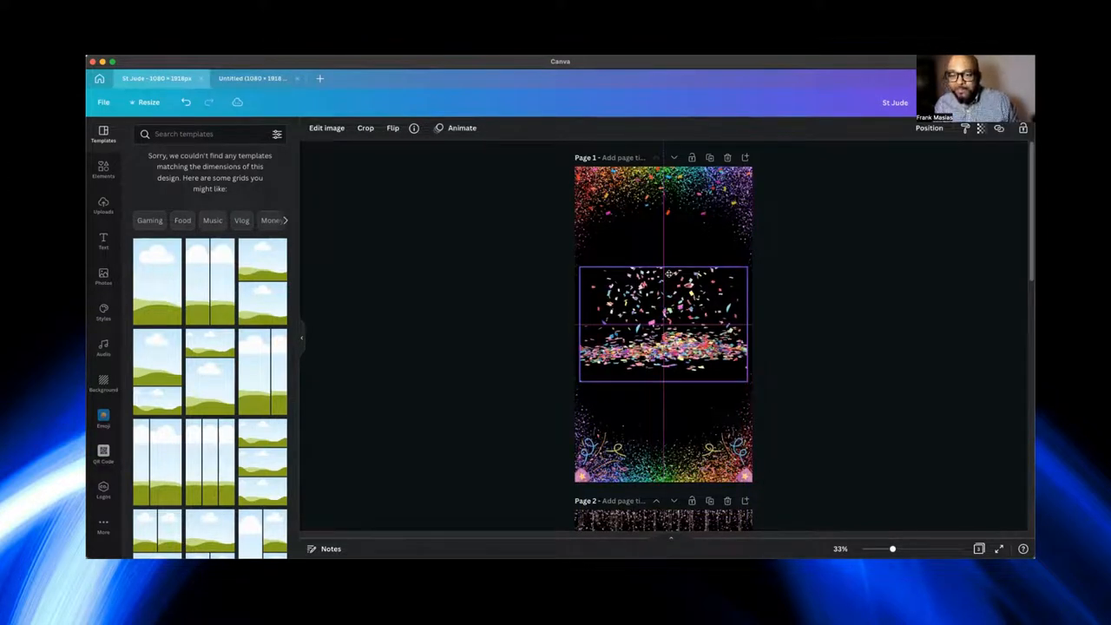
drag(663, 269, 663, 265)
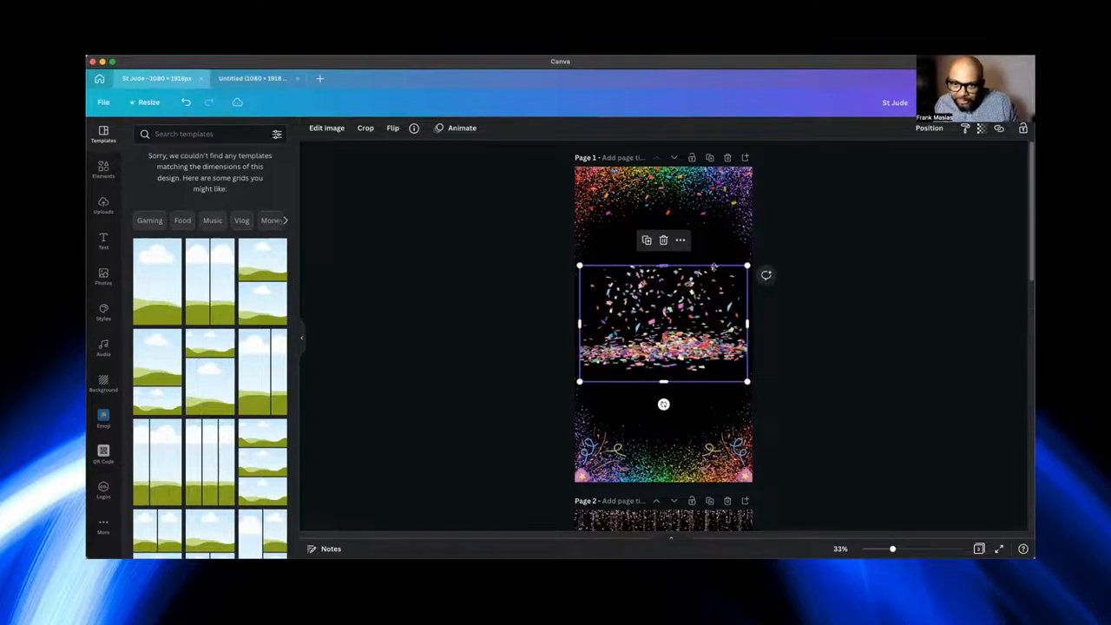
Move the enlarged confetti graphic back down along the St Jude page bottom
click(251, 78)
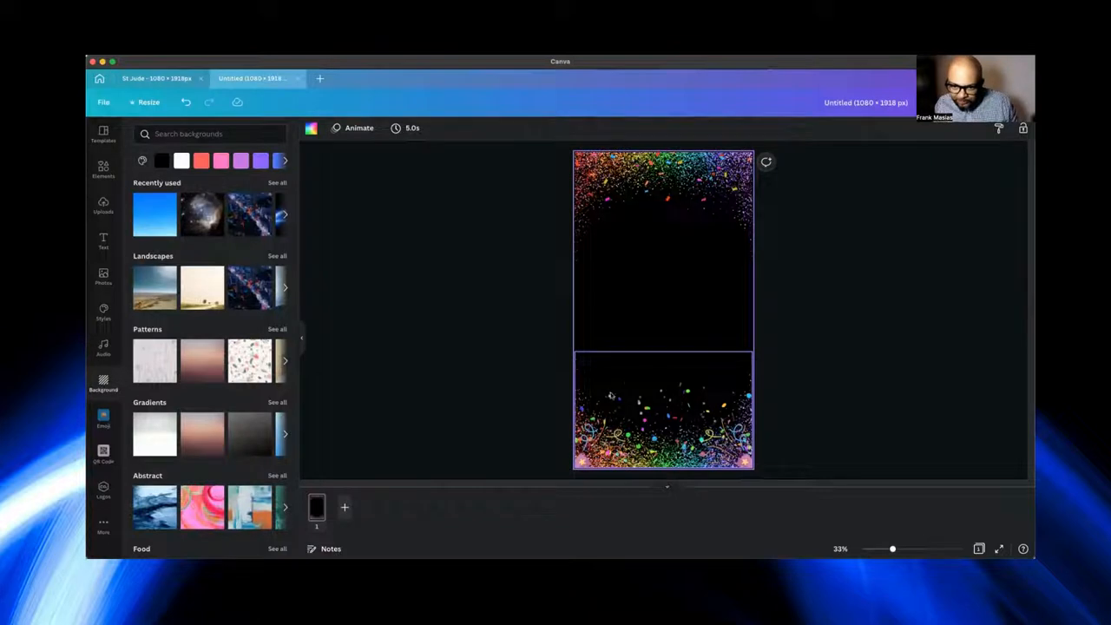
click(847, 329)
click(157, 78)
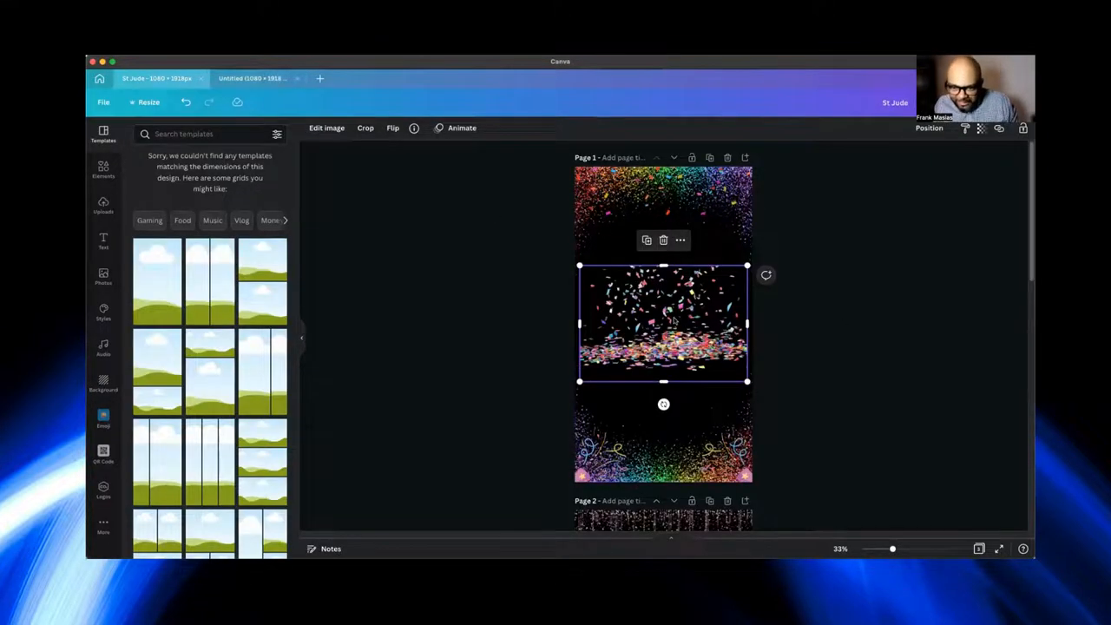
drag(674, 318, 676, 429)
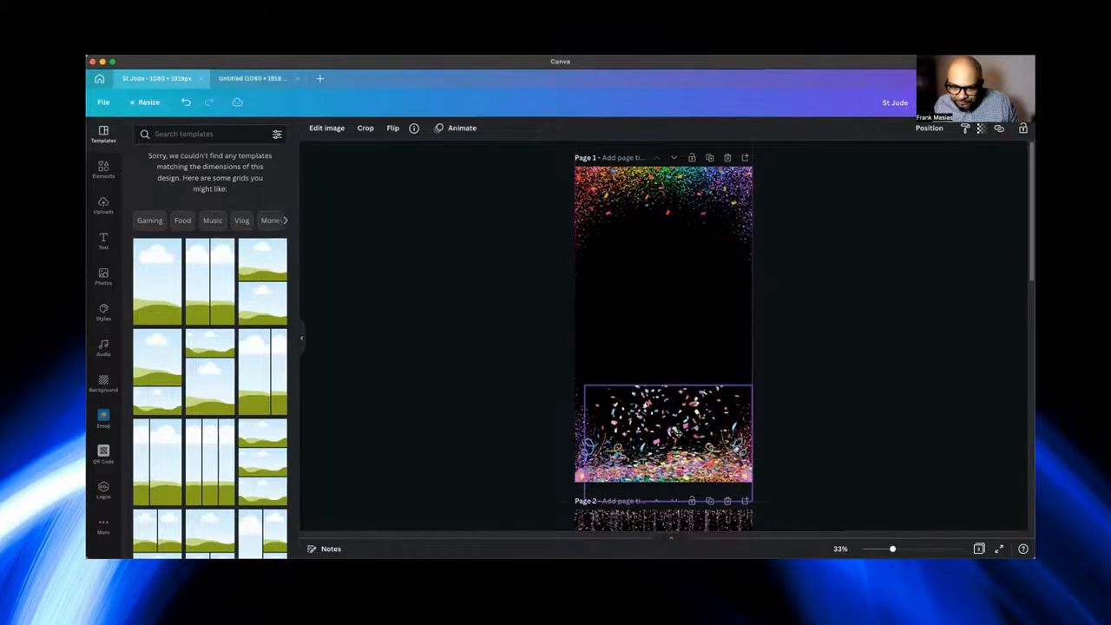
Download the Untitled overlay as a PNG saved as Tutorial.png in Downloads
key(ctrl+Tab)
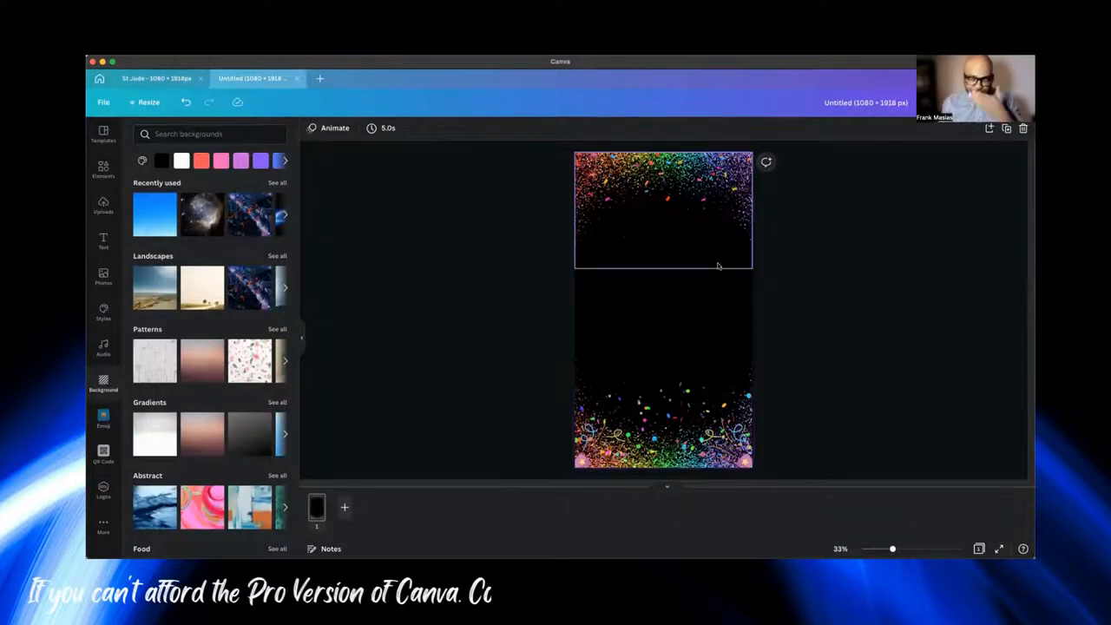
click(832, 256)
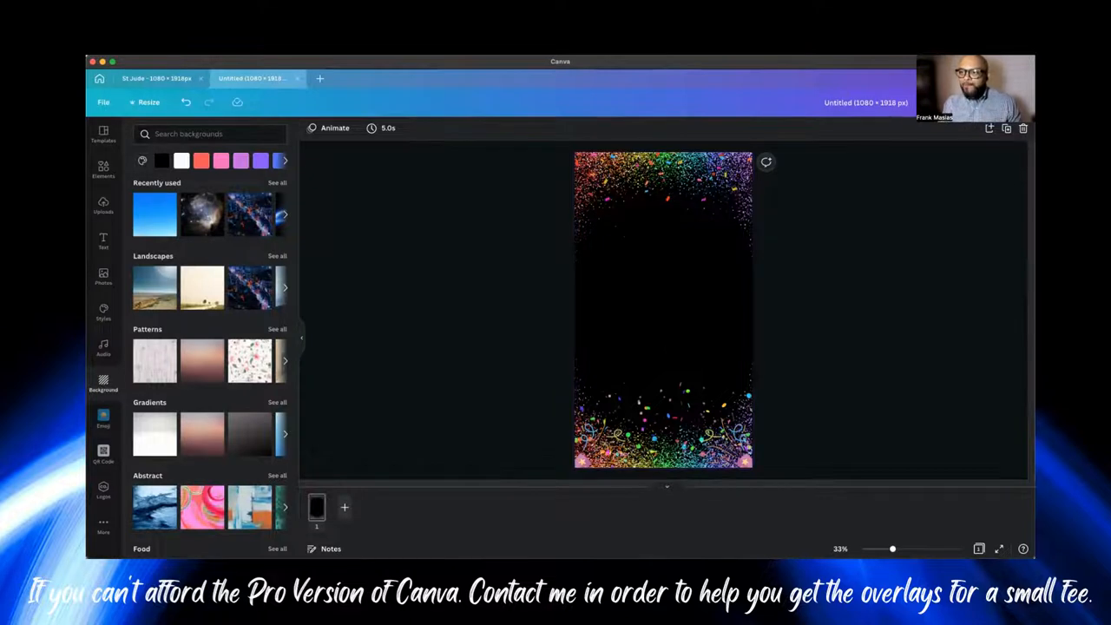
click(990, 128)
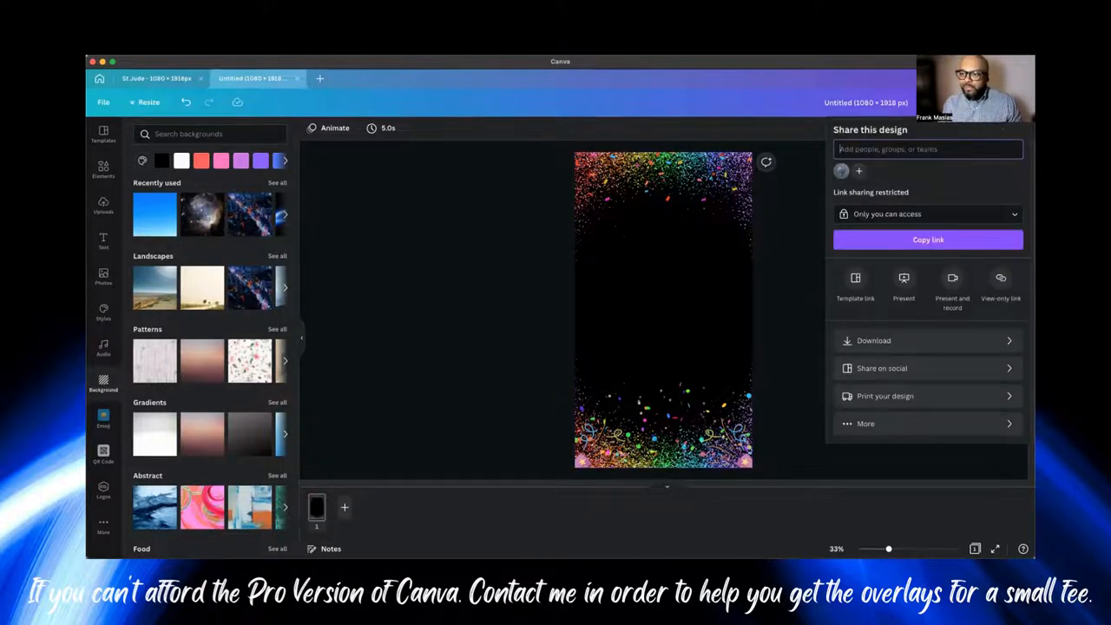
click(881, 341)
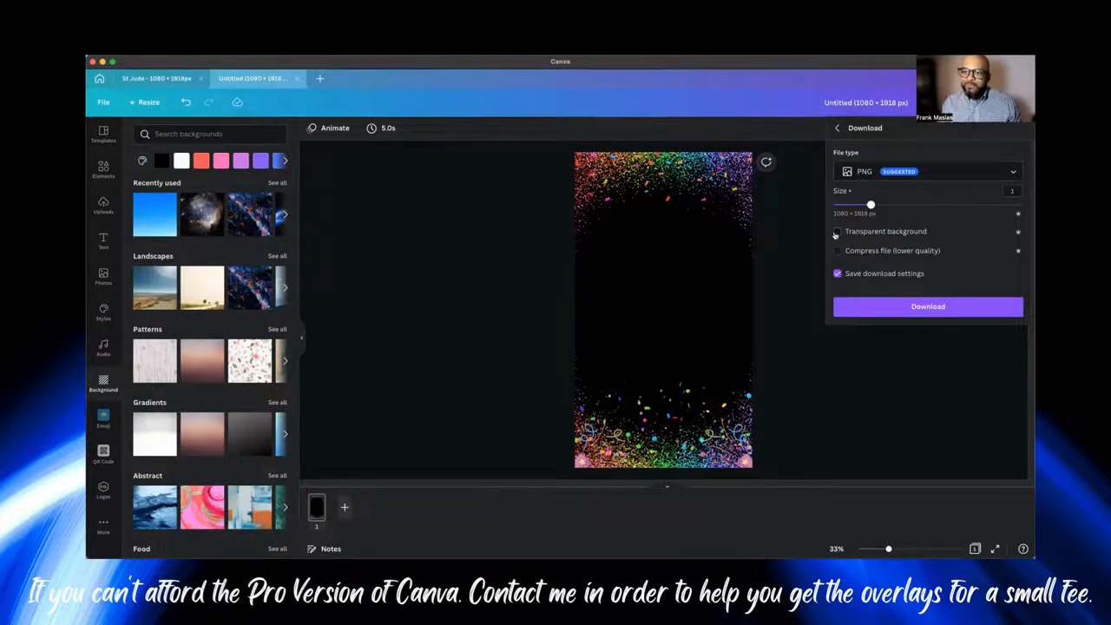
click(907, 310)
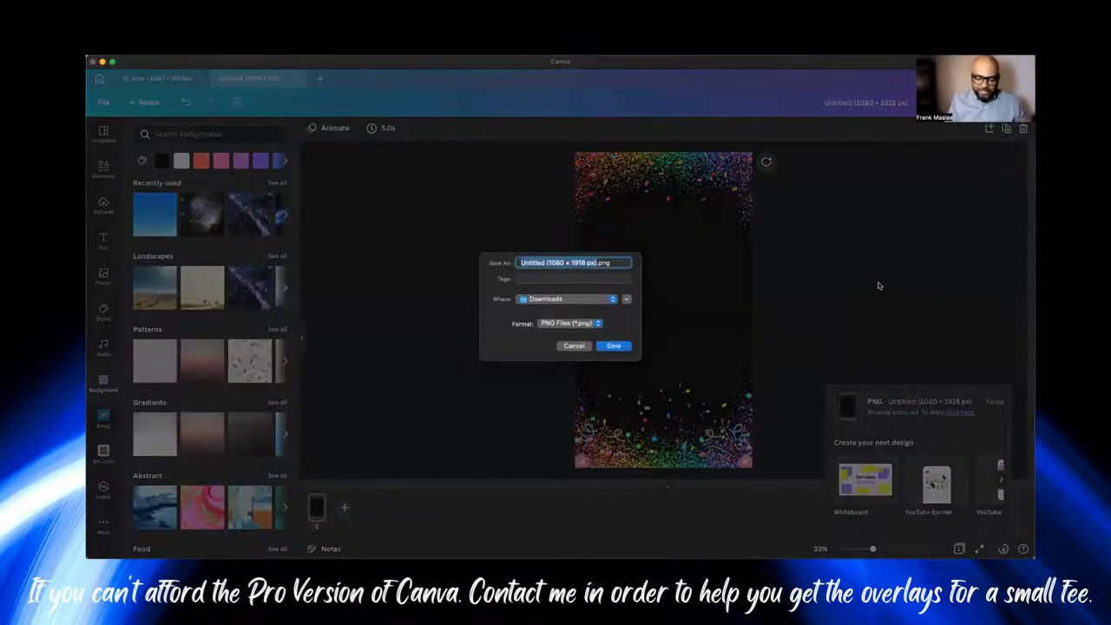
key(BackSpace)
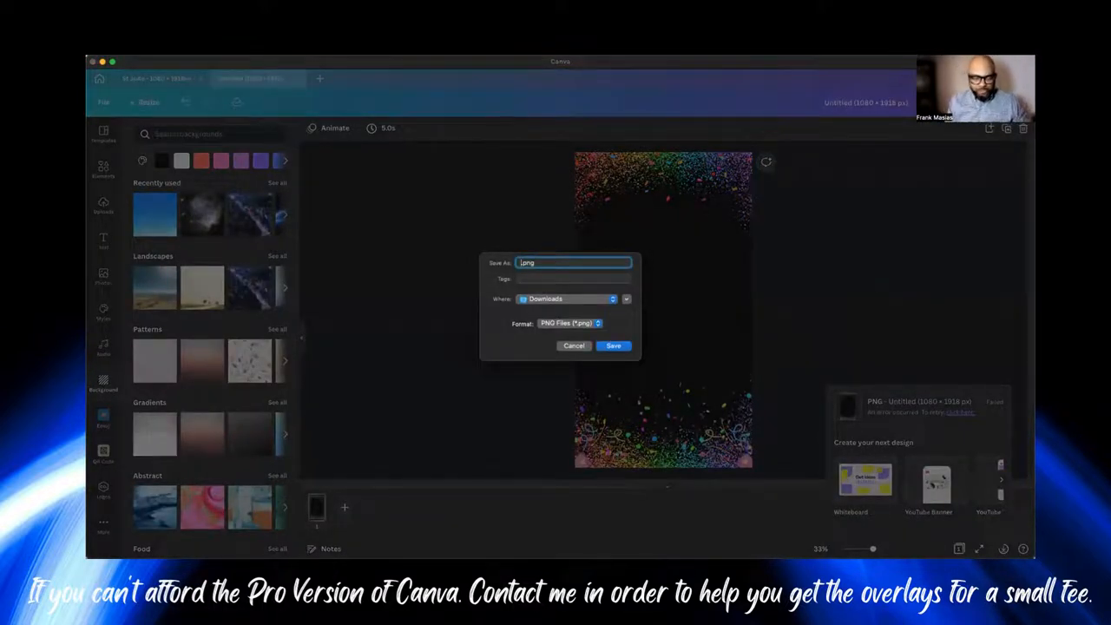
text(Tutorial)
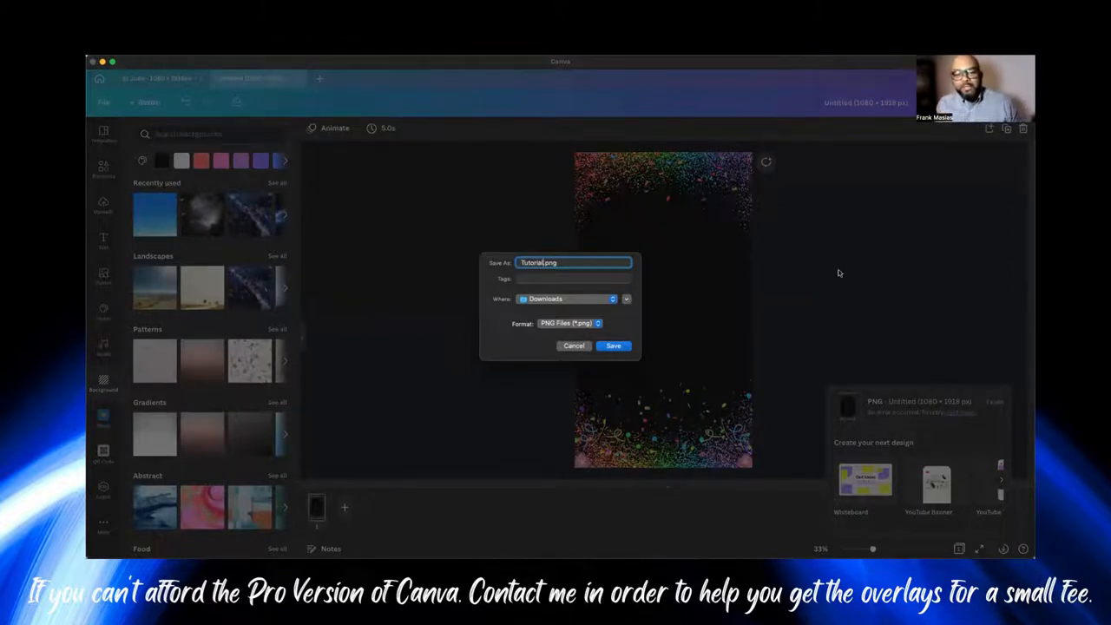
click(618, 346)
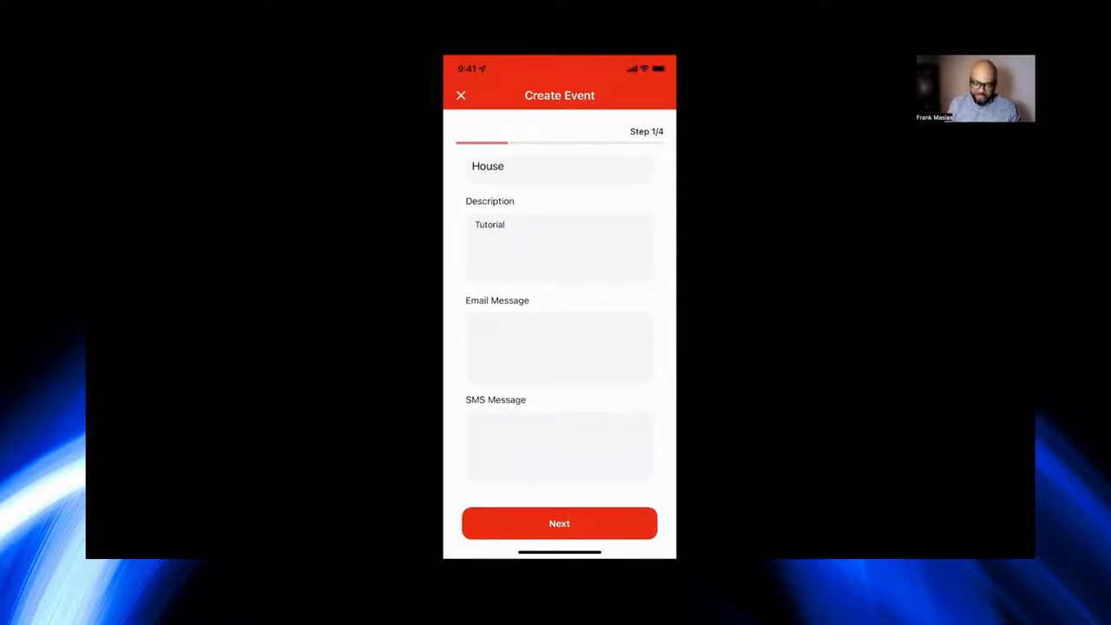
scroll(558, 347, down, 2)
Choose a portrait video frame with Ultra Wide Angle turned on
click(559, 522)
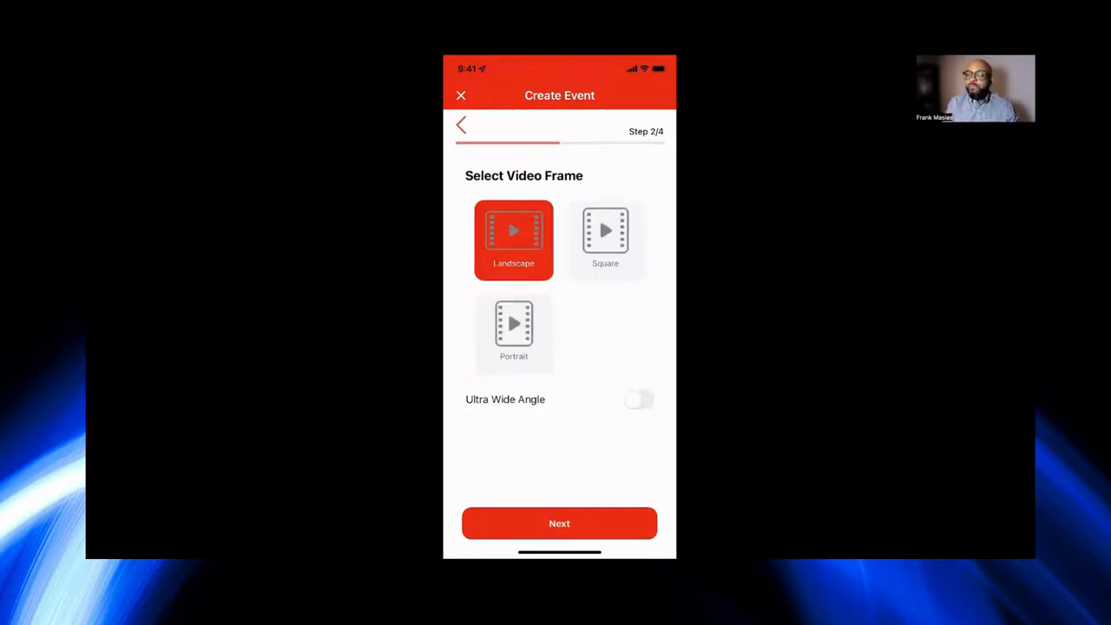
click(513, 333)
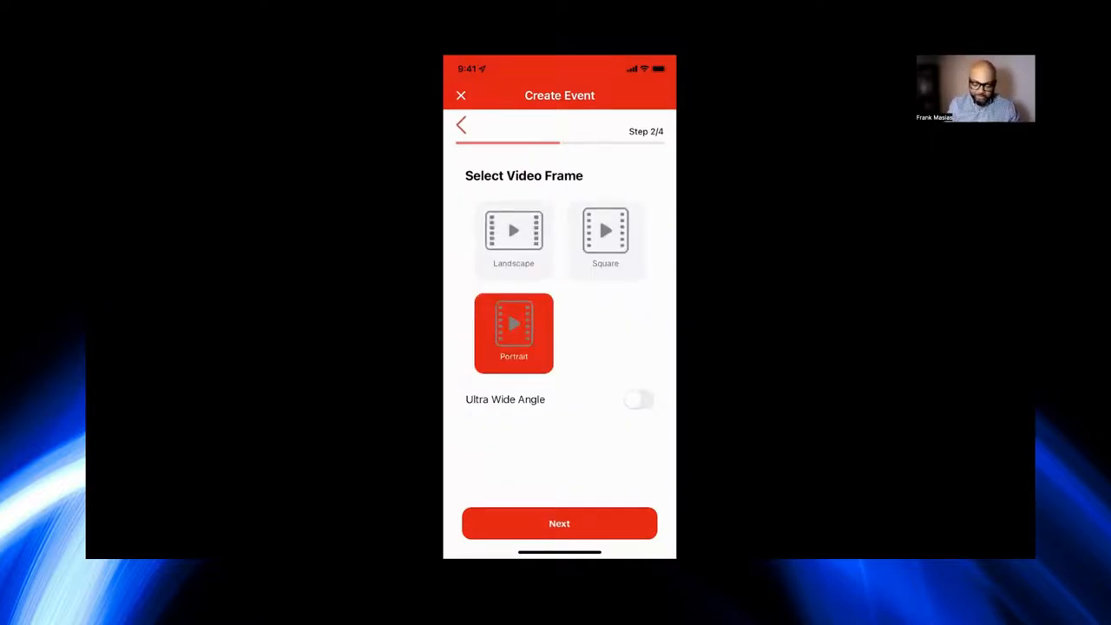
click(639, 399)
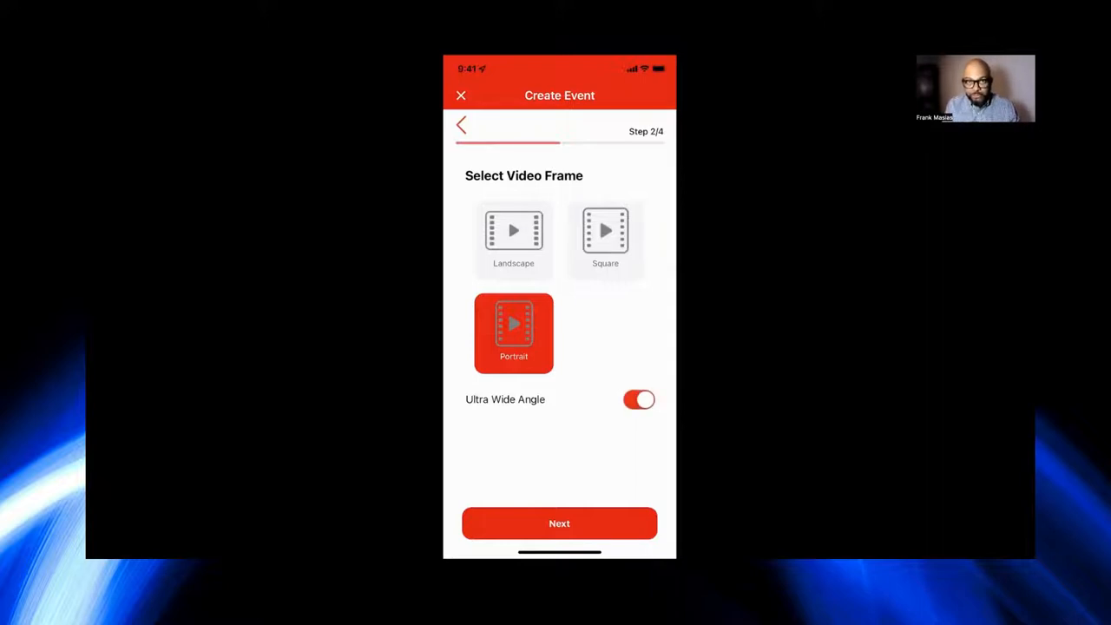
On the video settings step, set quality to High and record time to 6 seconds
click(559, 523)
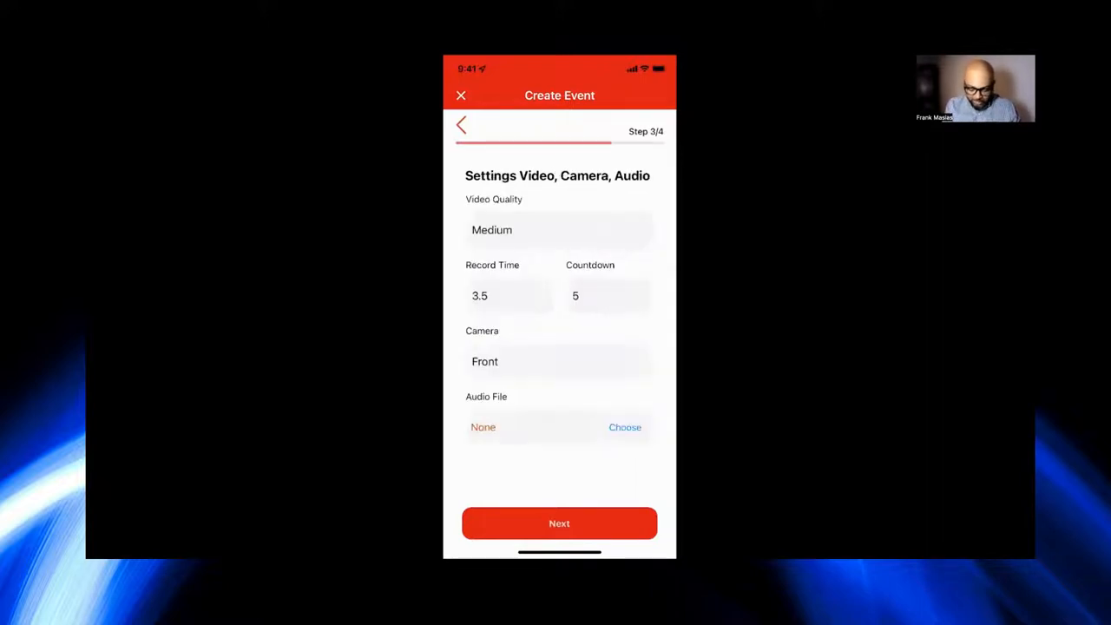
click(559, 229)
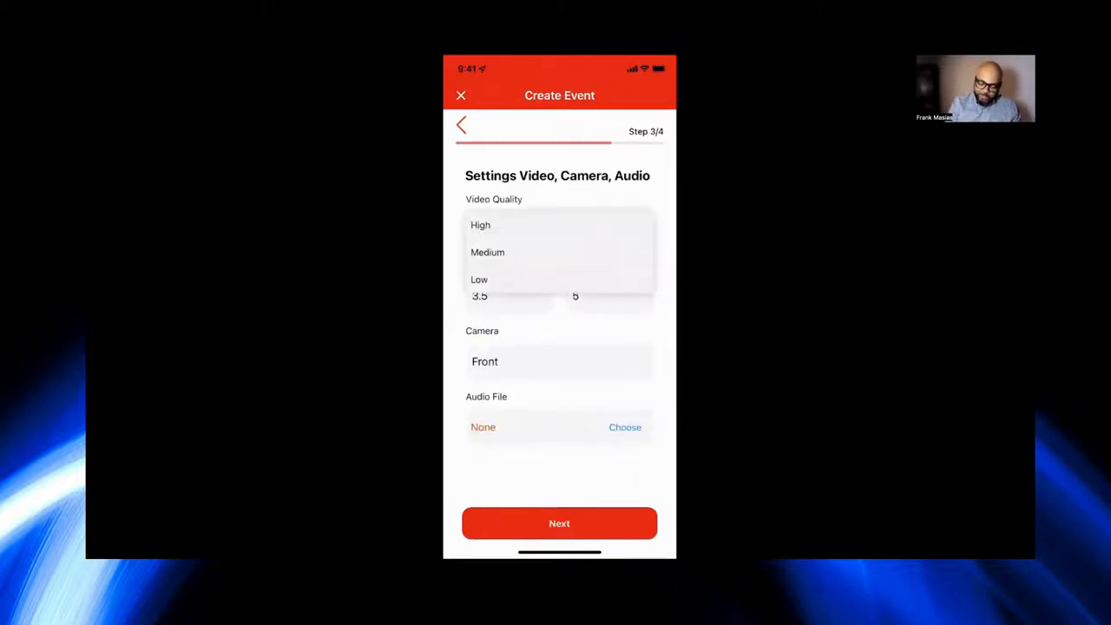
click(480, 225)
click(508, 296)
click(638, 495)
click(637, 428)
text(6)
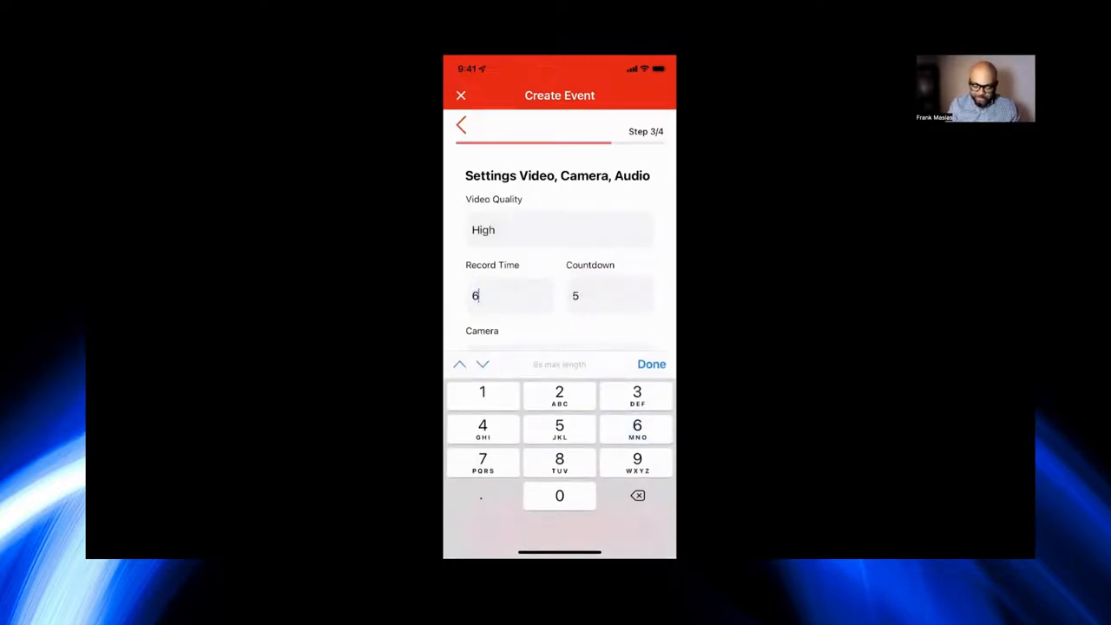
click(650, 364)
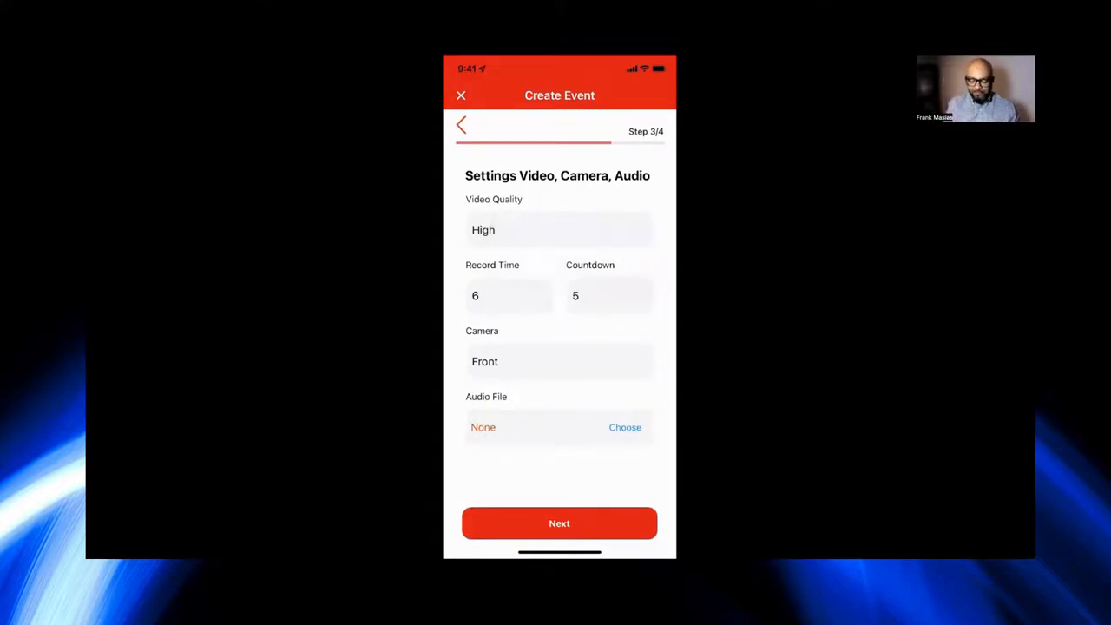
Set the countdown to 3 seconds and switch to the back camera
click(607, 295)
click(636, 499)
click(651, 363)
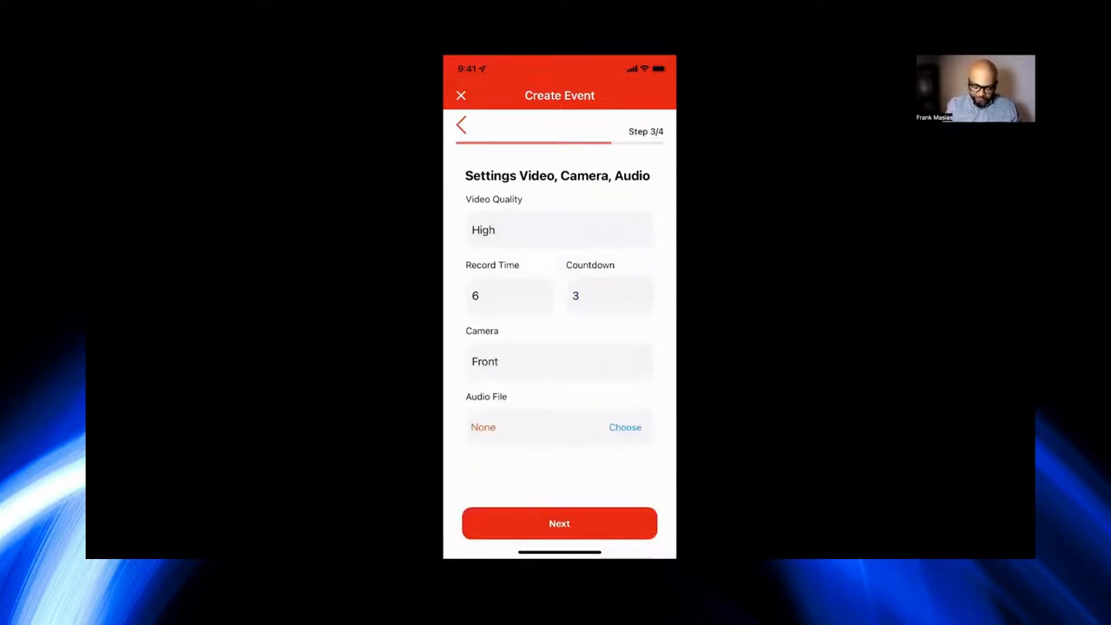
click(560, 361)
click(486, 385)
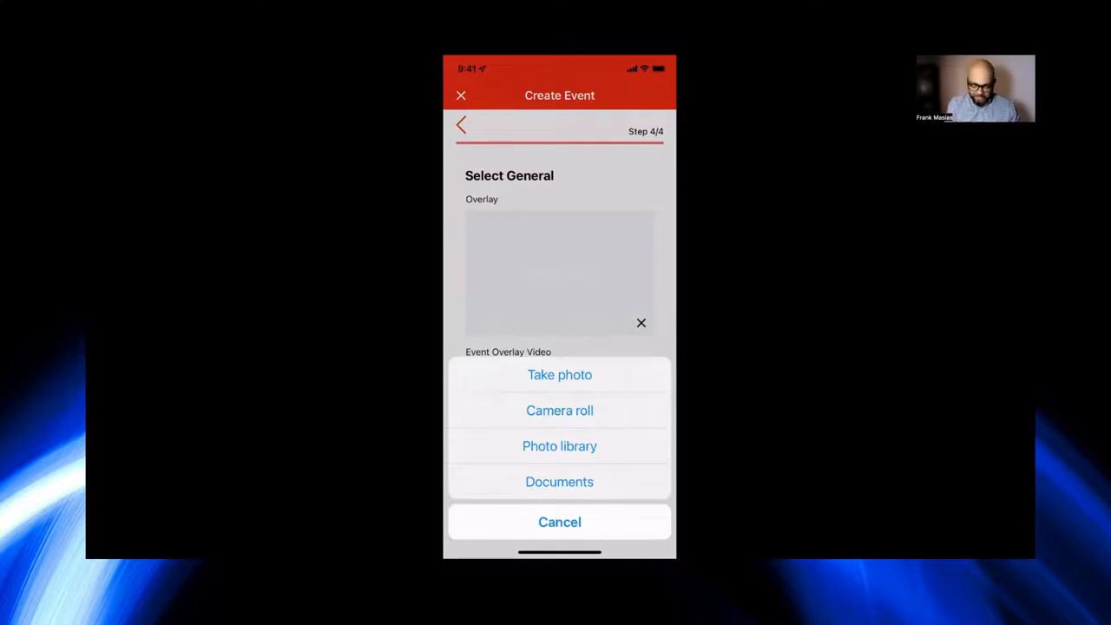
Pick the Tutorial confetti PNG from the photo library as overlay and create the event
click(559, 445)
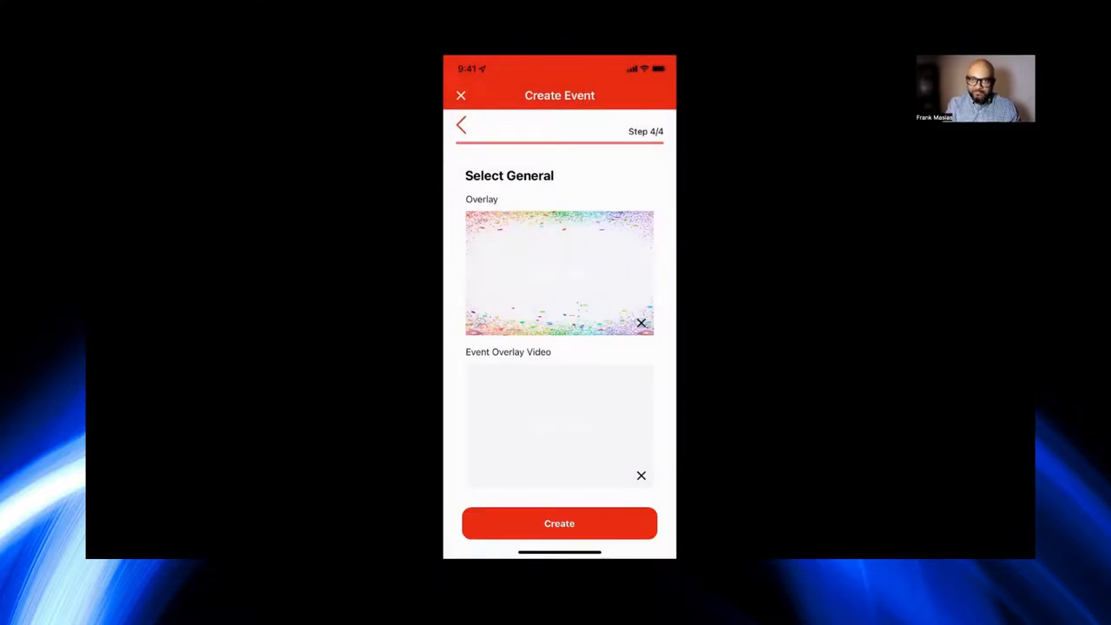
click(559, 522)
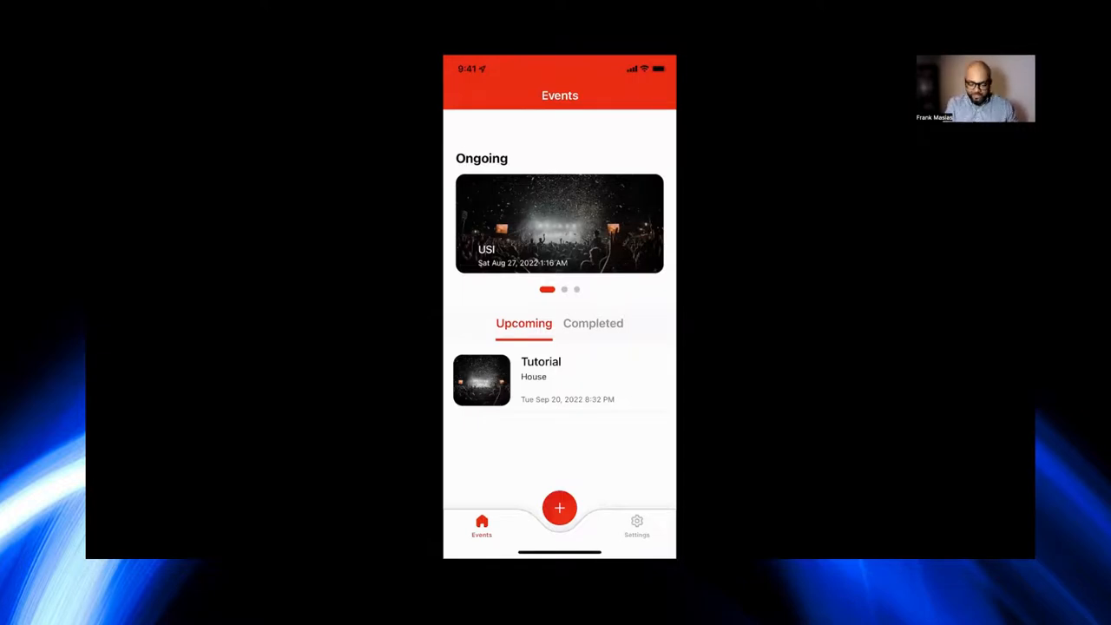
Start the Tutorial event now and continue to its recording screen
click(559, 380)
click(558, 482)
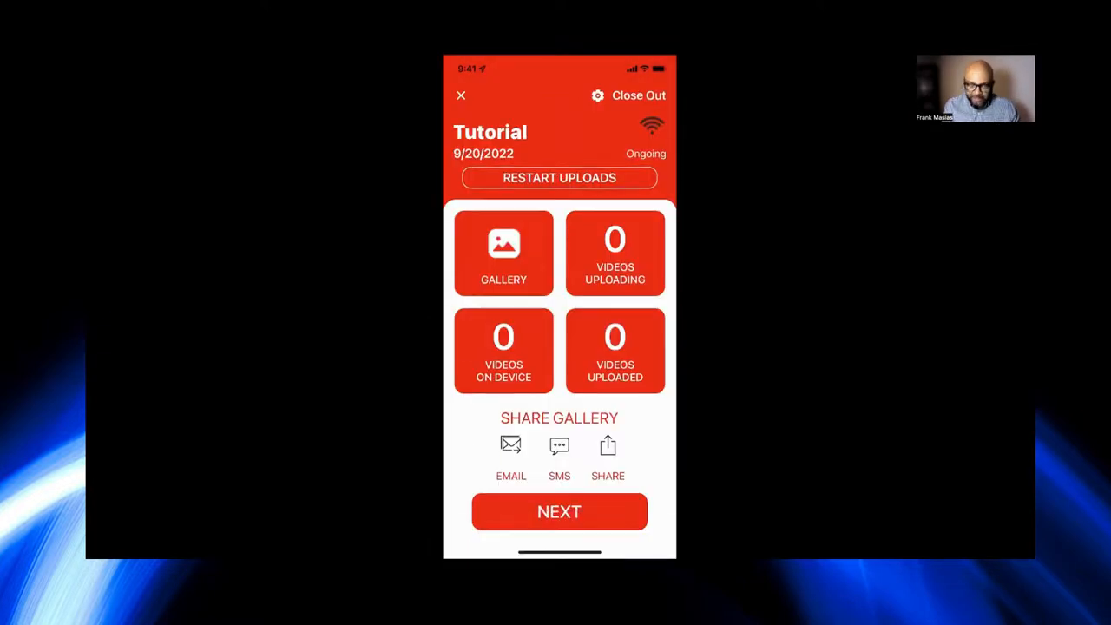
click(559, 511)
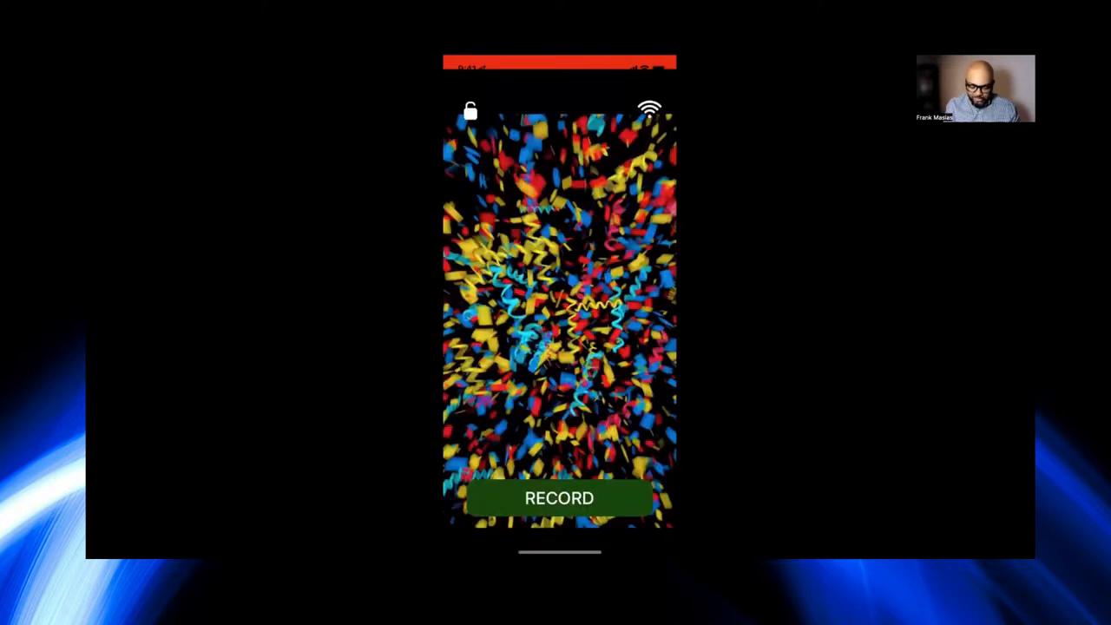